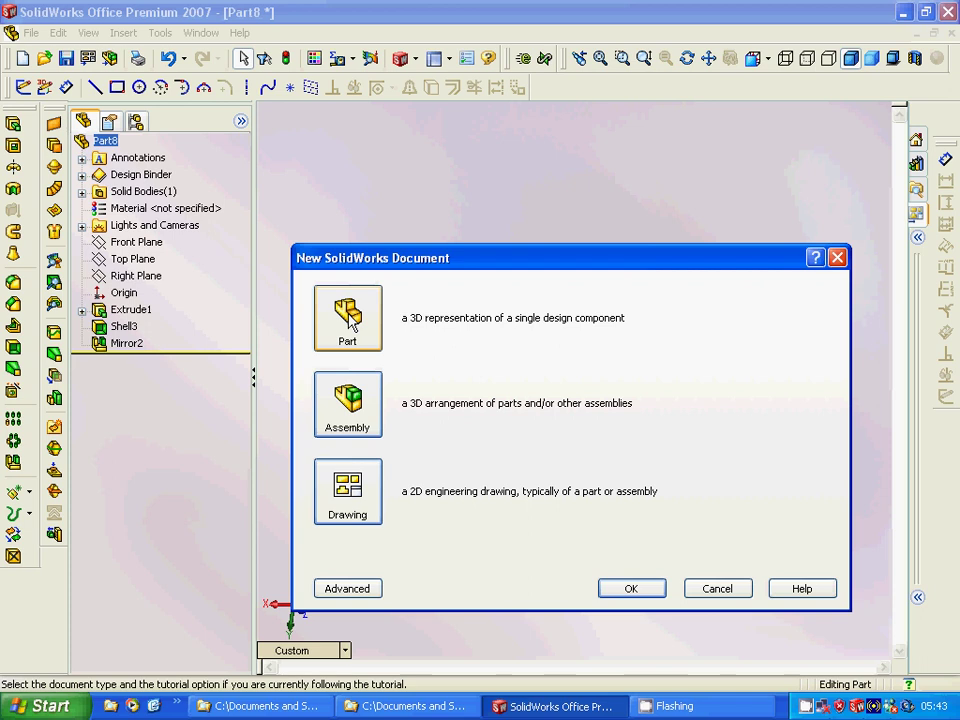
# Step: Create a new part document and start a sketch on the Front Plane
pyautogui.click(626, 592)
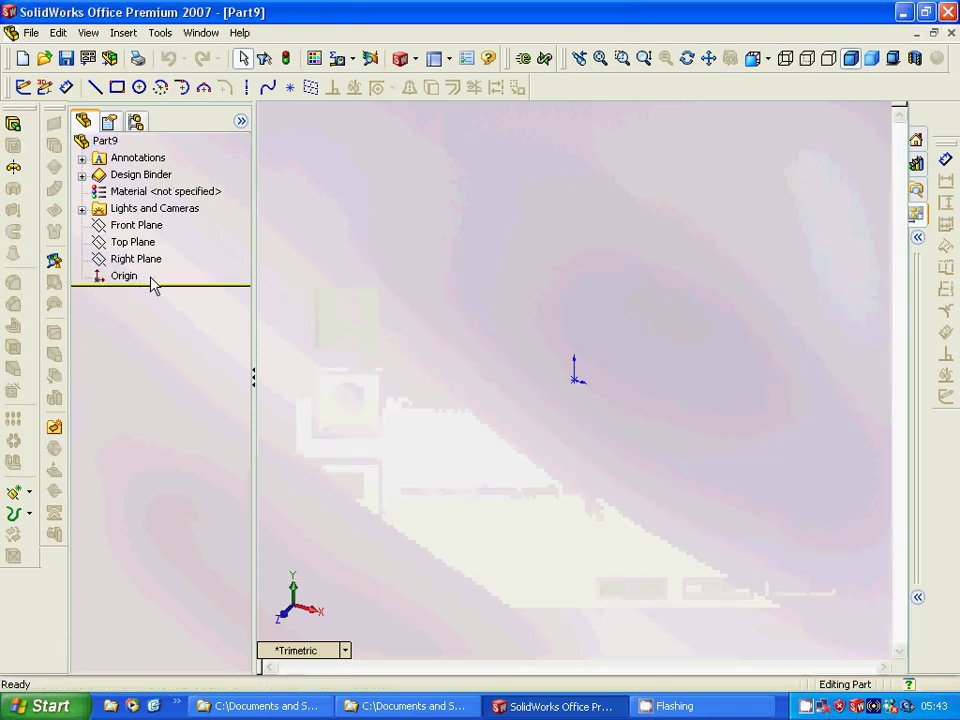
pyautogui.click(125, 210)
pyautogui.click(125, 225)
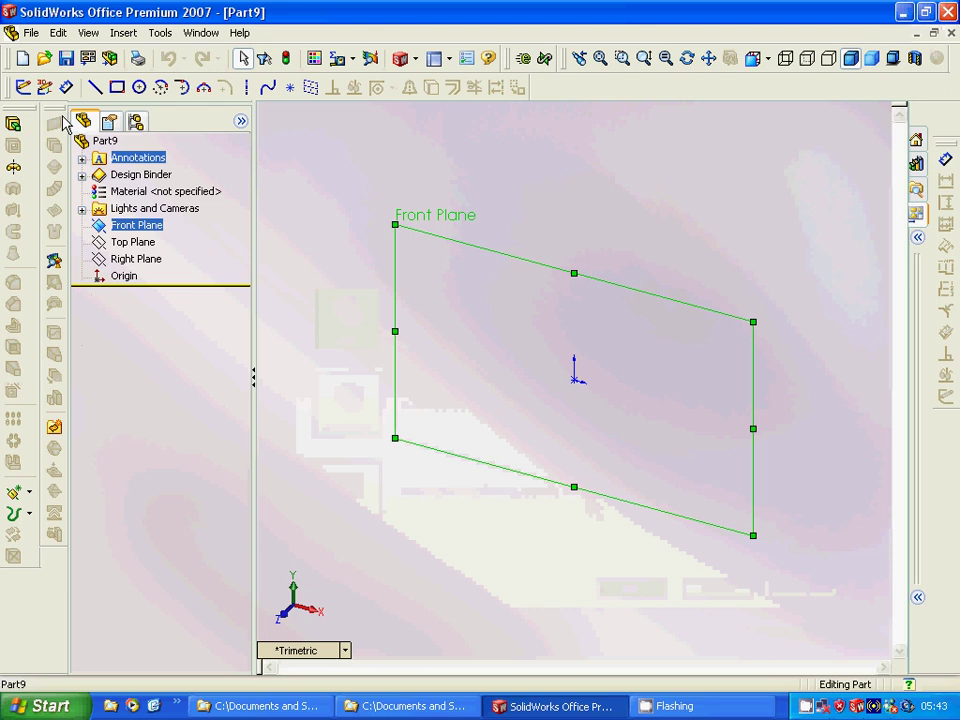
pyautogui.click(24, 92)
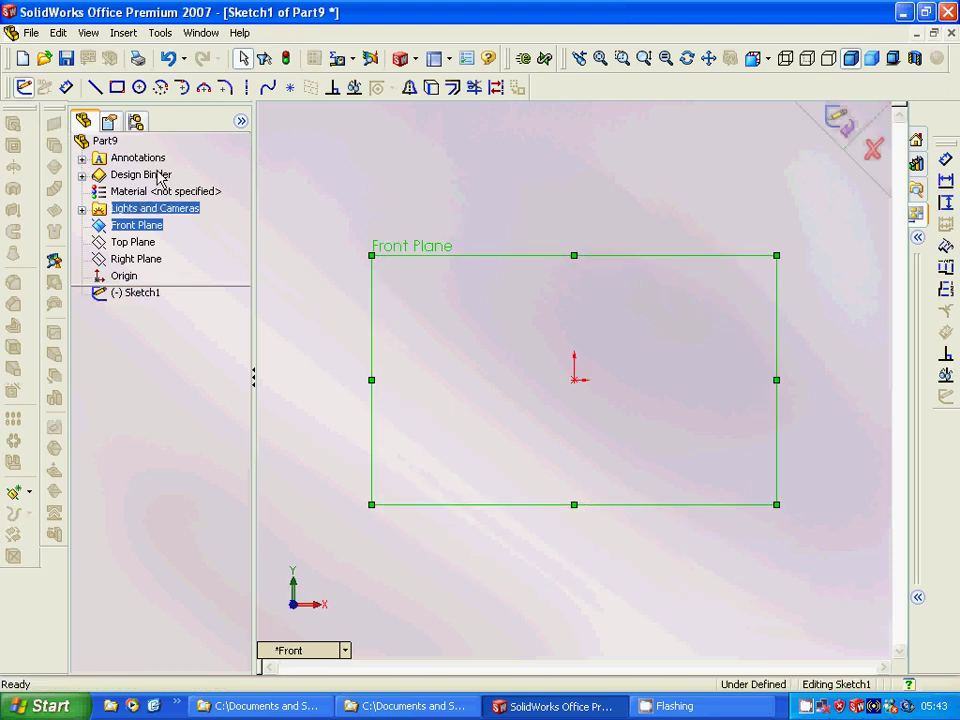
# Step: Sketch a circle centred on the origin with a radius of 60 mm
pyautogui.click(139, 88)
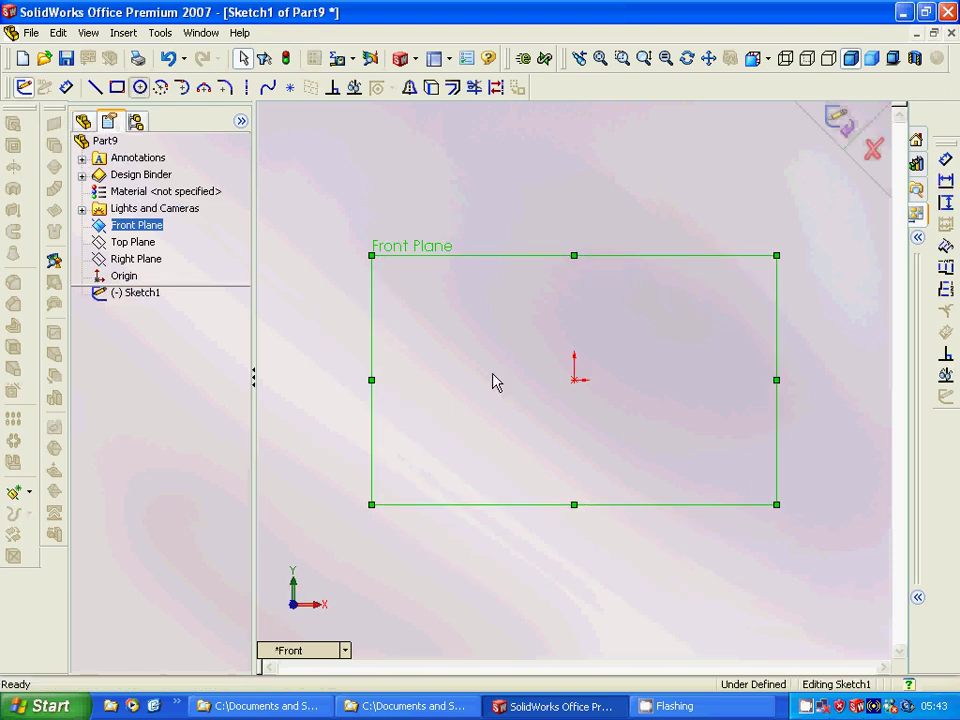
pyautogui.click(575, 381)
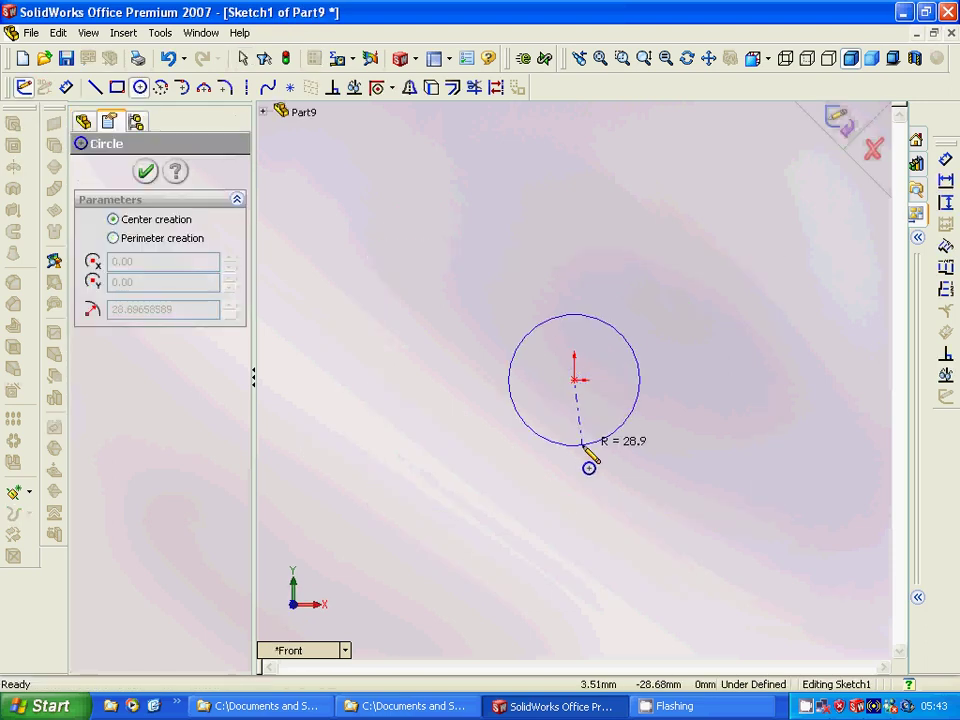
pyautogui.click(584, 447)
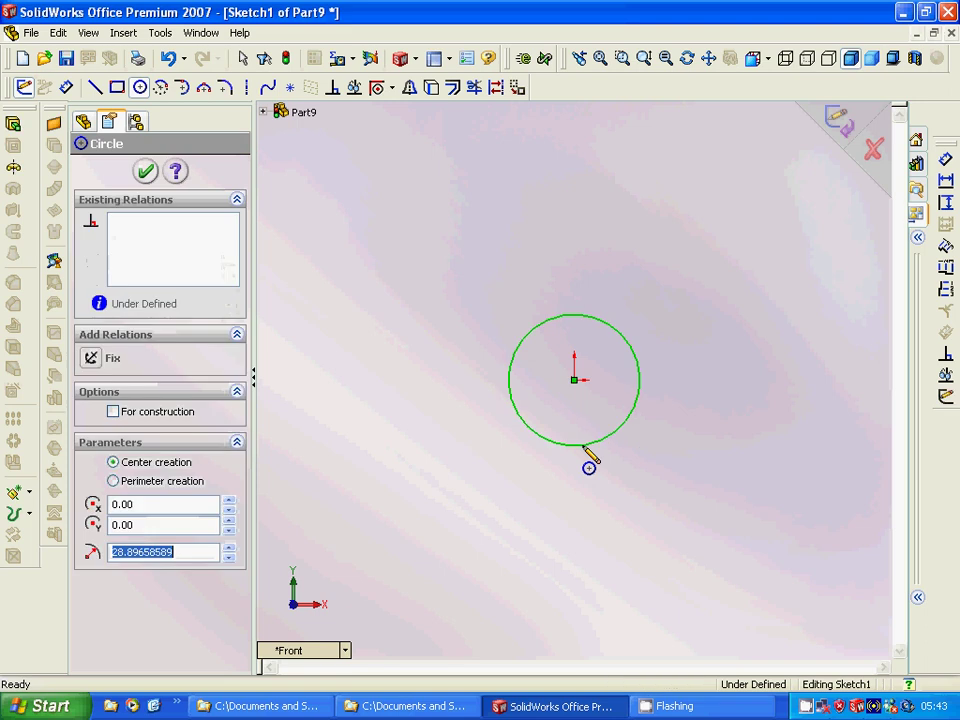
pyautogui.write('6')
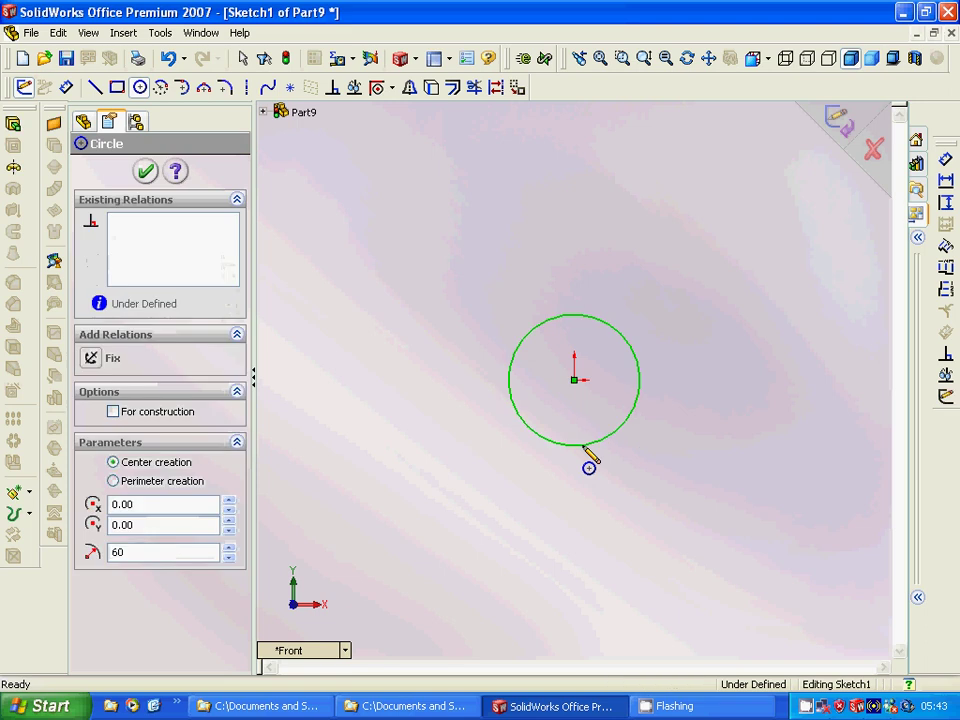
pyautogui.write('0')
pyautogui.press('Return')
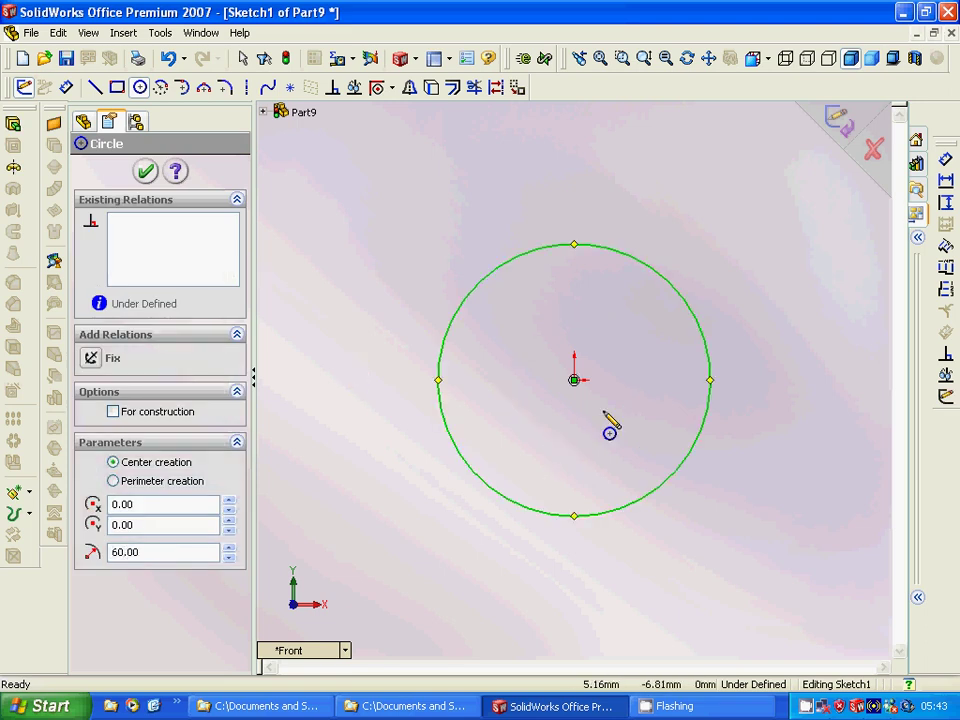
# Step: Add a concentric circle with a radius of 30 mm inside the circle at the origin
pyautogui.click(574, 380)
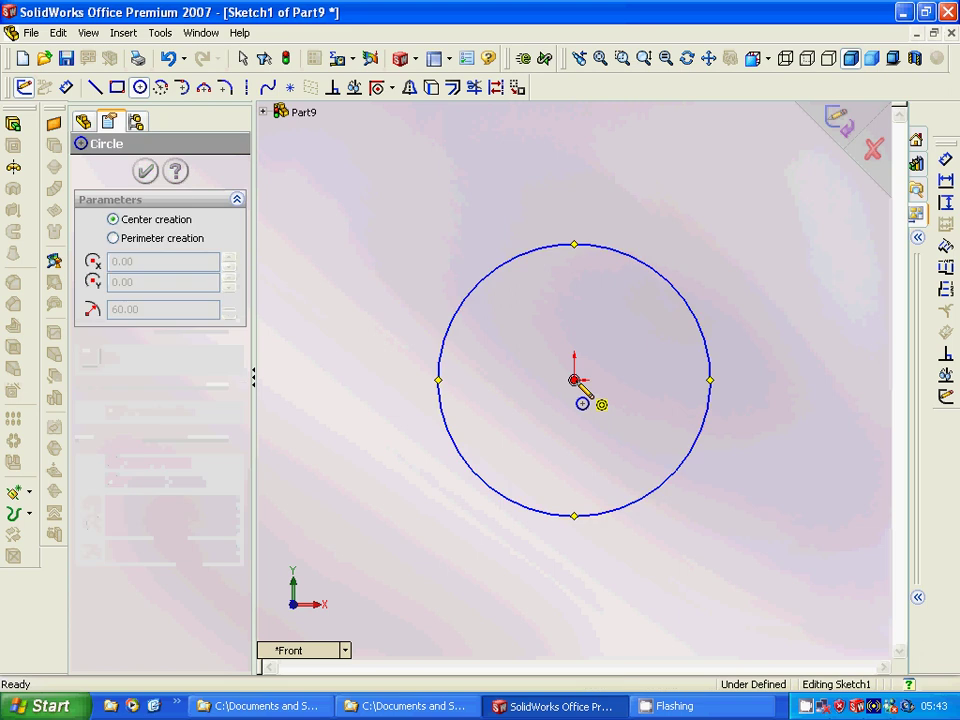
pyautogui.click(576, 437)
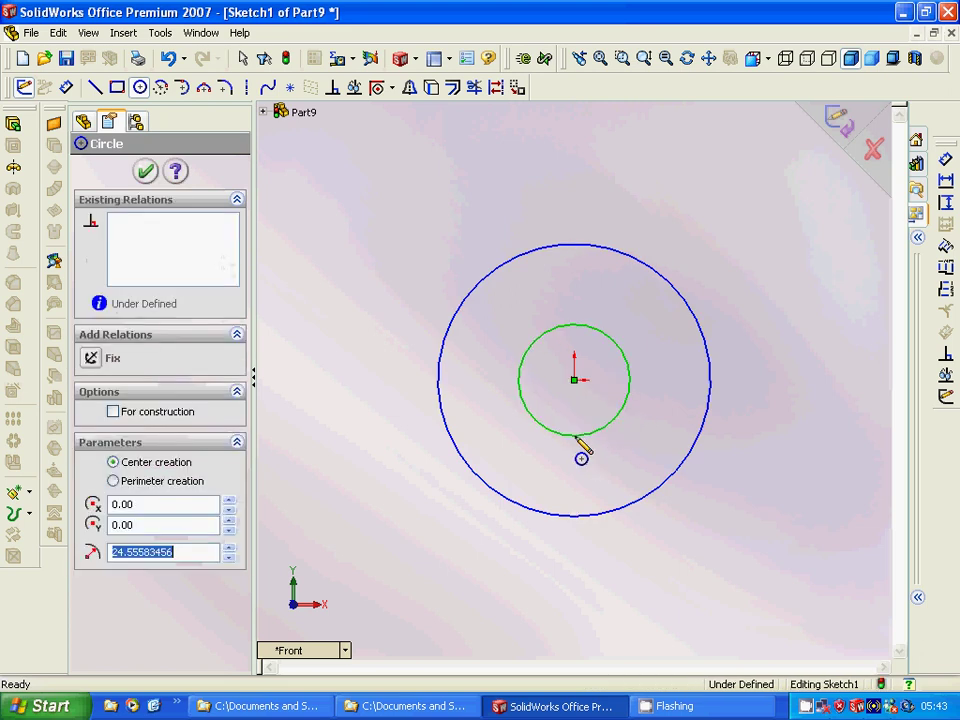
pyautogui.write('30')
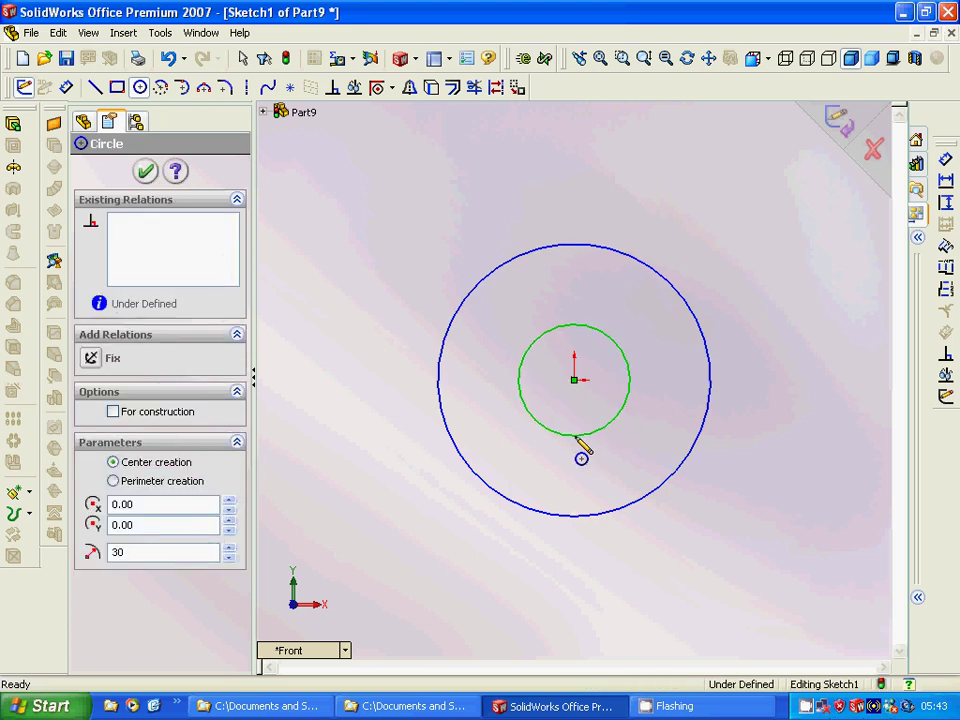
pyautogui.press('Return')
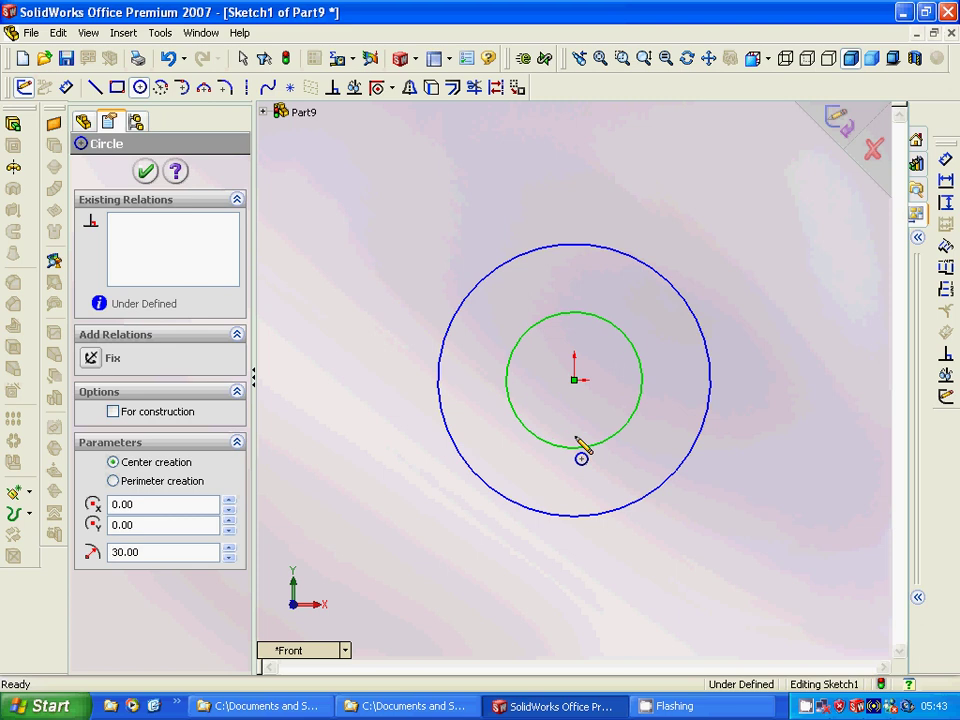
# Step: Sketch a circle of radius 30 mm level with the origin, centred about 255 mm to its right
pyautogui.click(643, 60)
pyautogui.moveTo(583, 261)
pyautogui.mouseDown()
pyautogui.moveTo(499, 339)
pyautogui.moveTo(585, 225)
pyautogui.mouseUp()
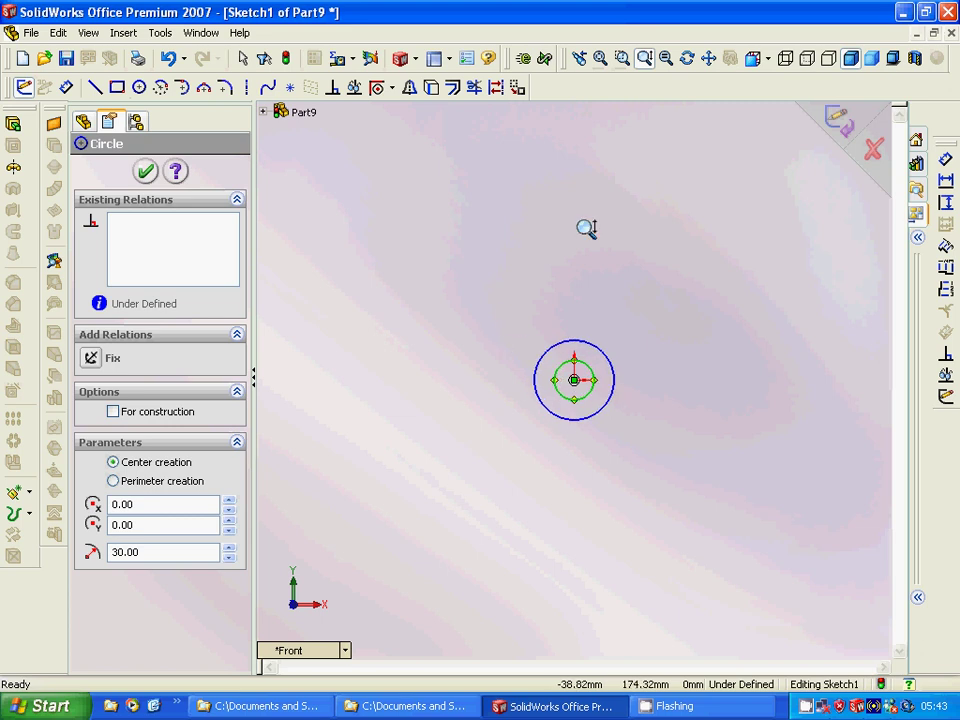
pyautogui.click(143, 91)
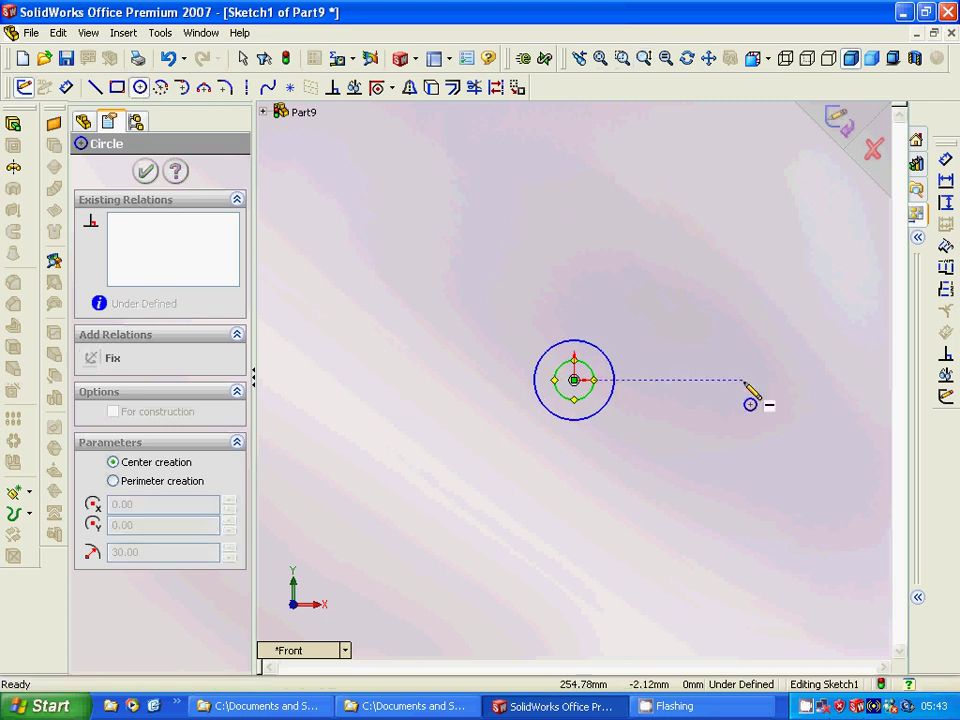
pyautogui.moveTo(744, 381); pyautogui.dragTo(743, 399)
pyautogui.write('3')
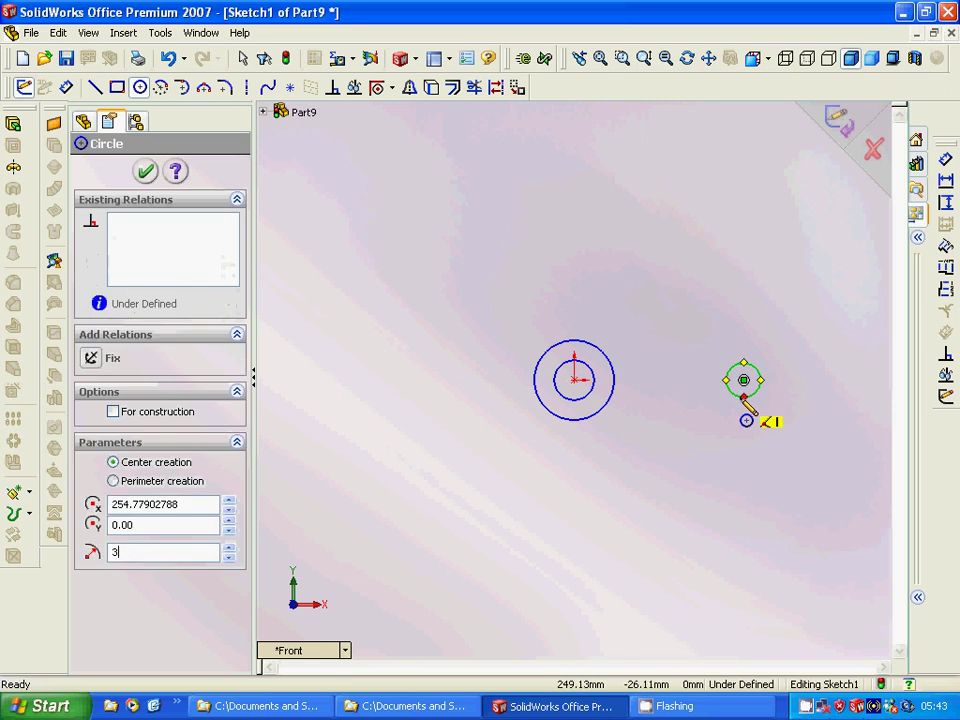
pyautogui.write('0')
pyautogui.press('Return')
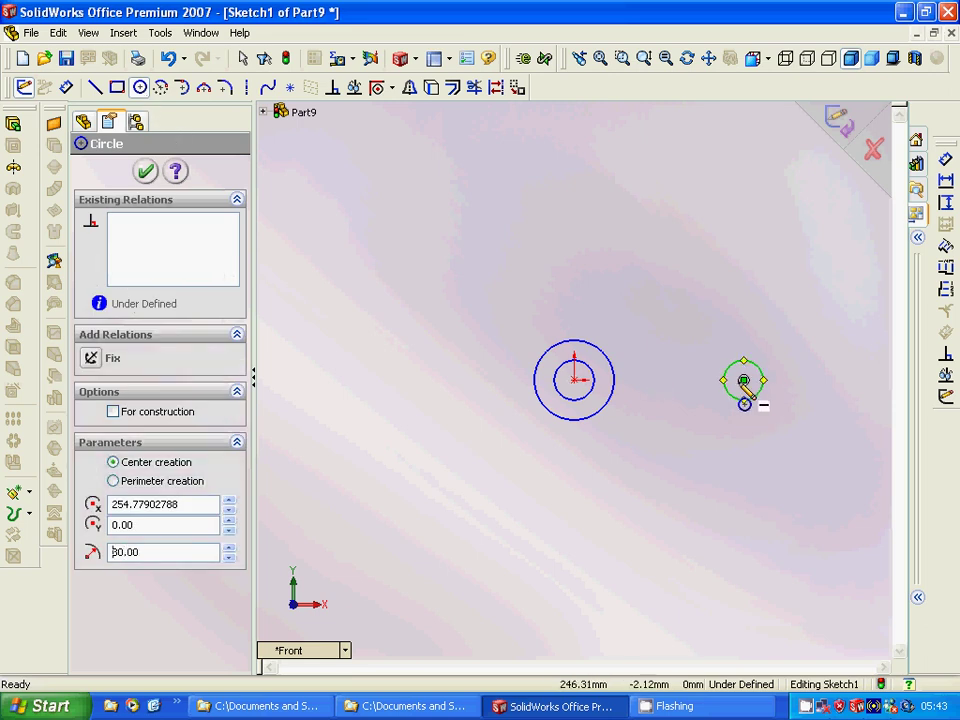
# Step: Add a concentric circle with a radius of 15 mm inside the right-hand circle
pyautogui.click(744, 382)
pyautogui.click(750, 399)
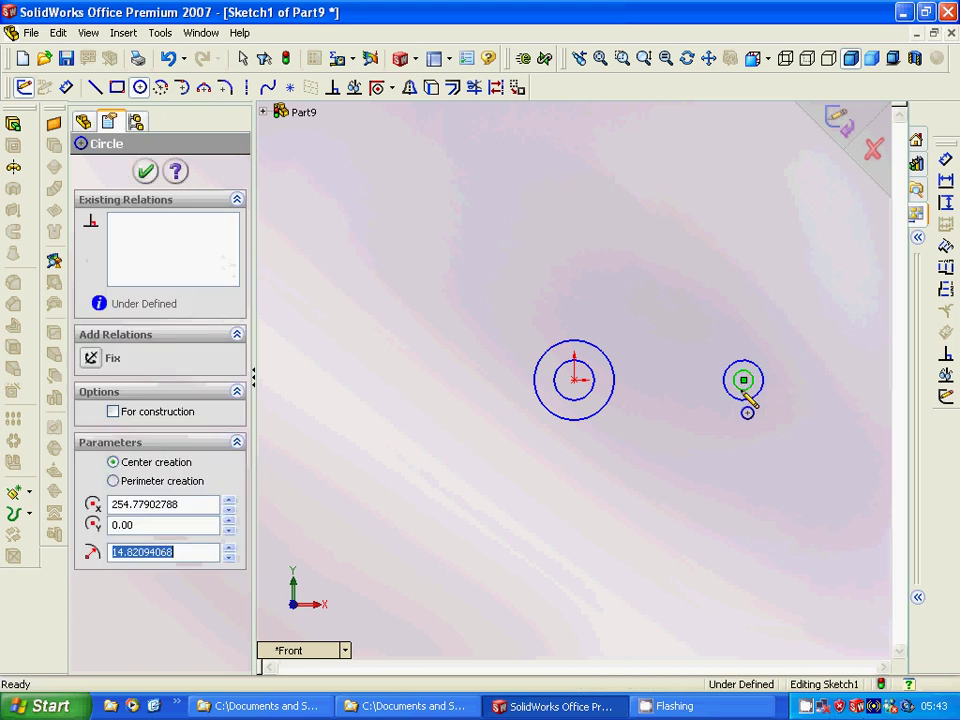
pyautogui.write('16')
pyautogui.press('BackSpace')
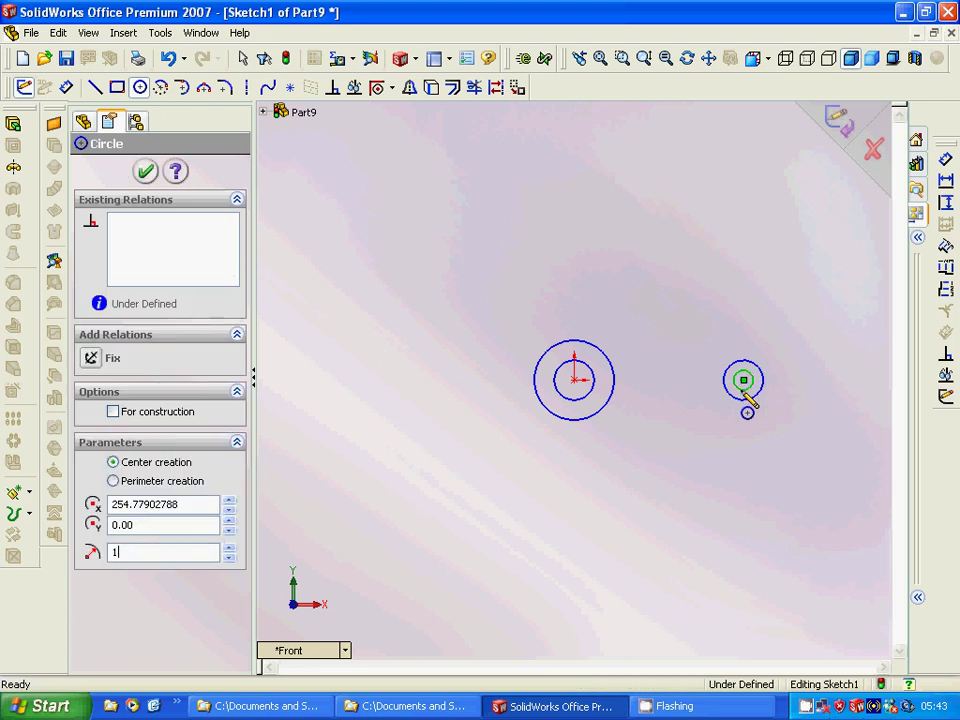
pyautogui.write('5')
pyautogui.press('Return')
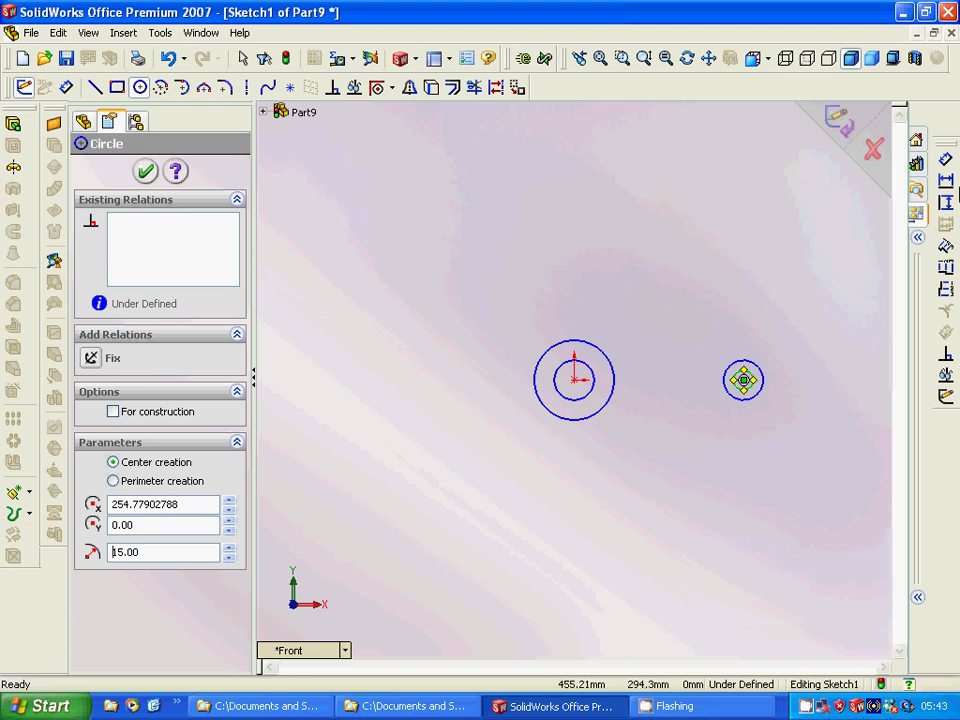
# Step: Dimension the horizontal distance between the origin and the right-hand circles' centre as 200 mm
pyautogui.click(948, 183)
pyautogui.click(575, 380)
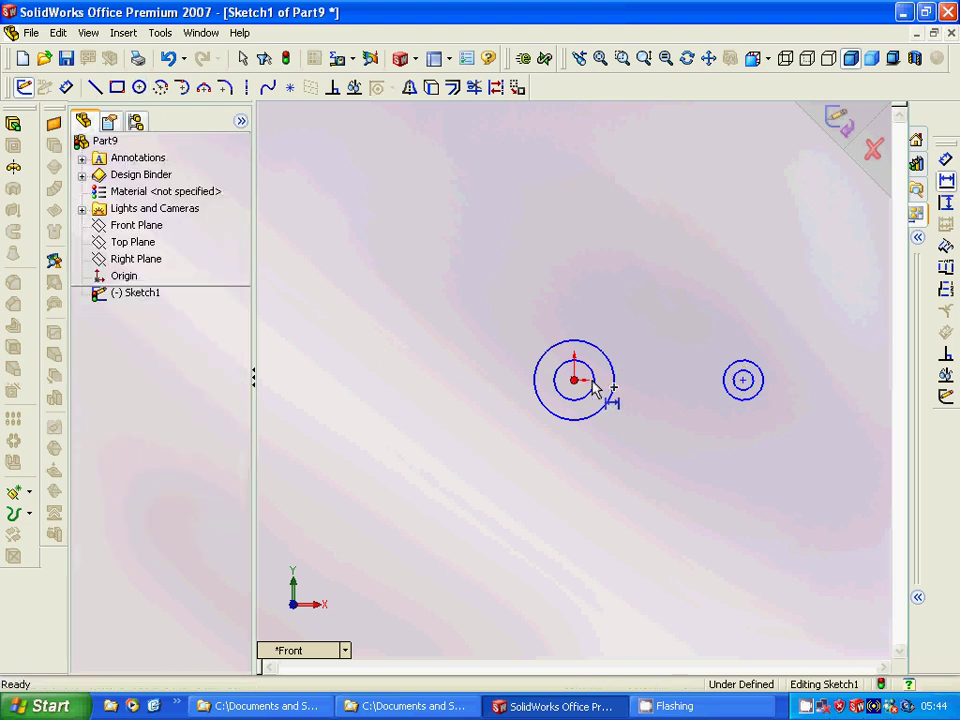
pyautogui.click(743, 381)
pyautogui.click(638, 288)
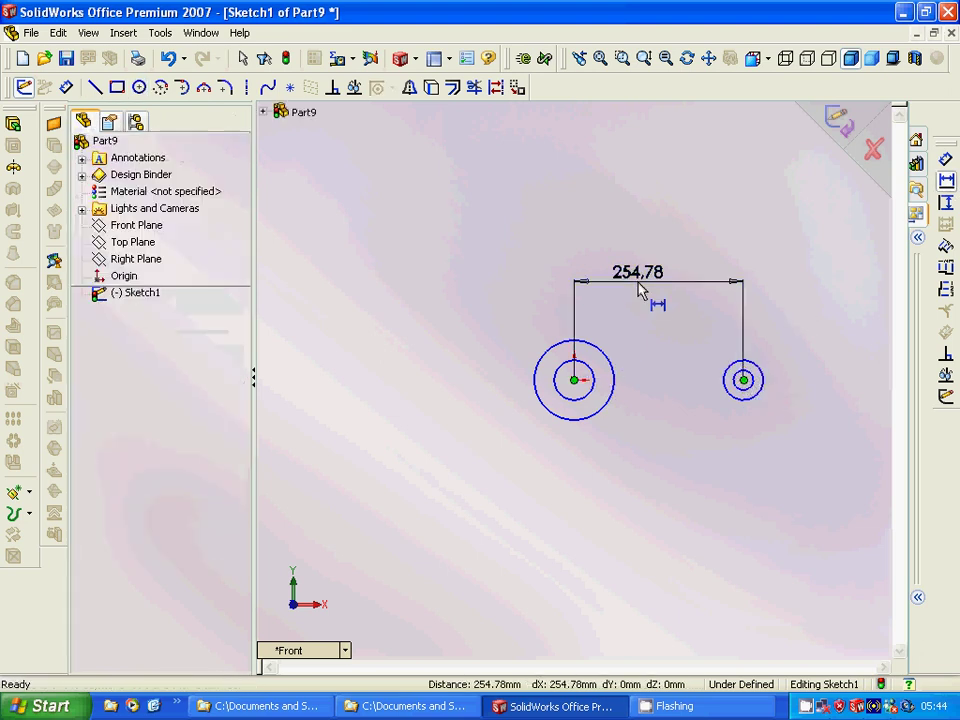
pyautogui.click(640, 288)
pyautogui.write('200')
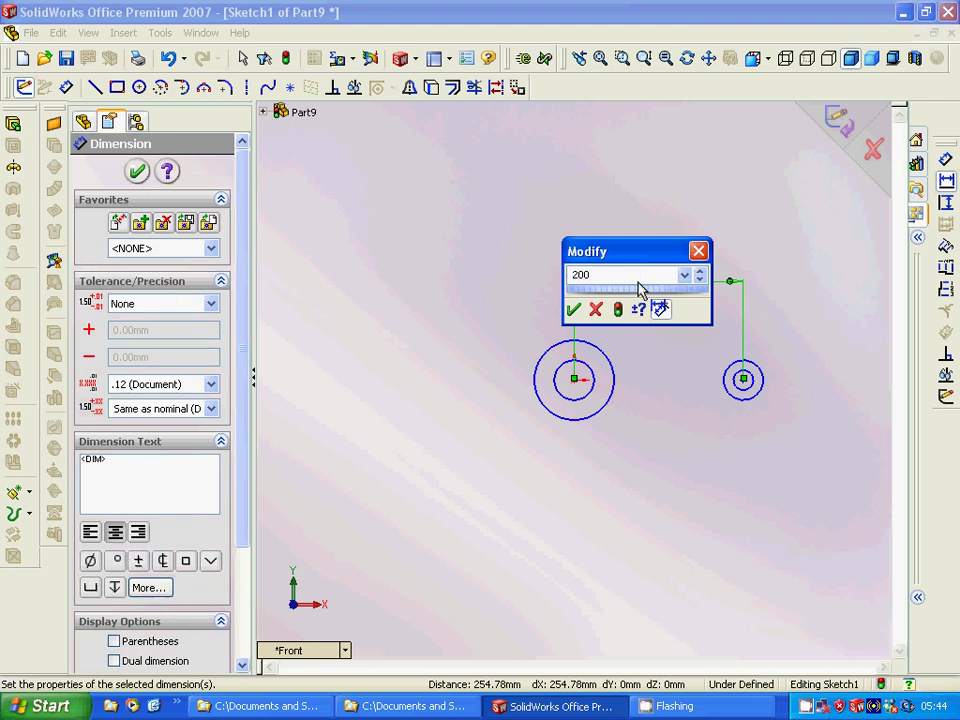
pyautogui.press('Return')
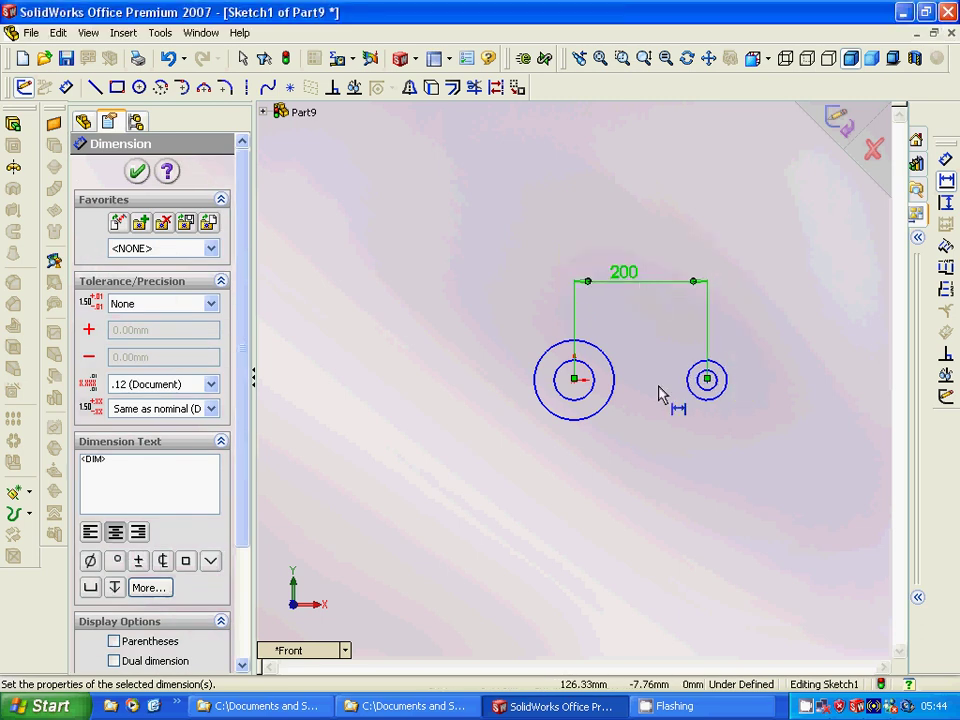
# Step: Sketch a vertical line about 168 mm long between the two pairs of circles
pyautogui.click(100, 88)
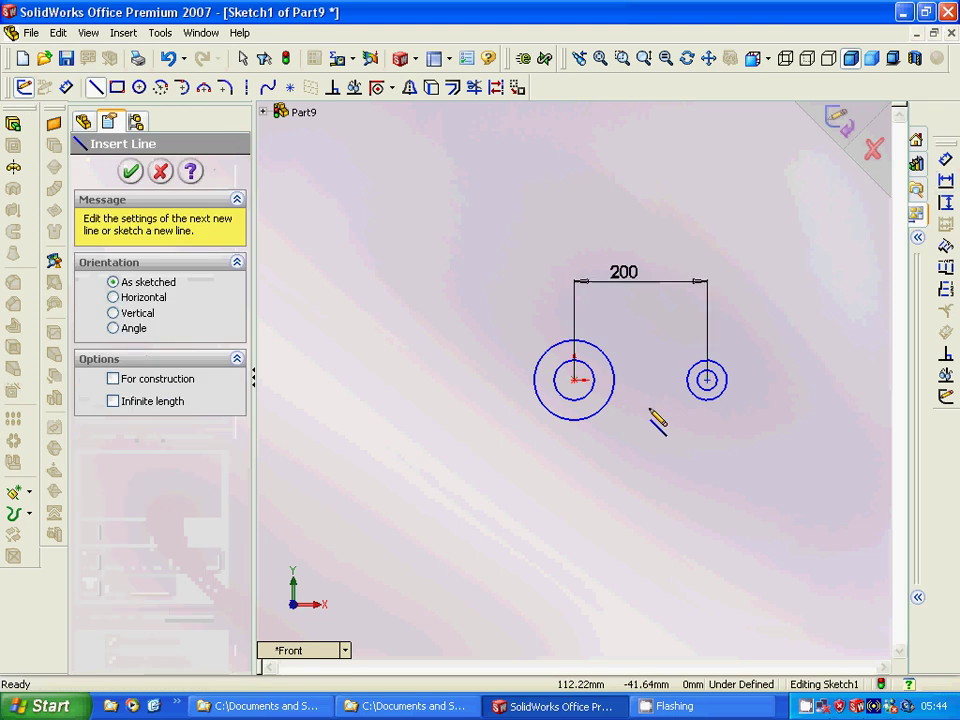
pyautogui.moveTo(649, 408); pyautogui.dragTo(649, 296)
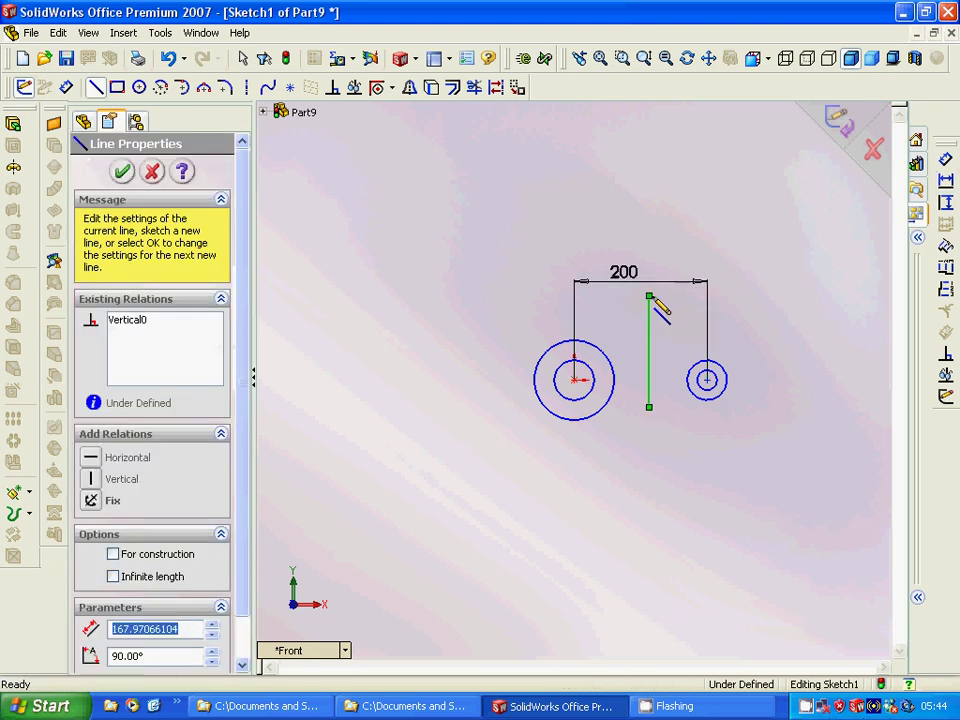
pyautogui.press('Escape')
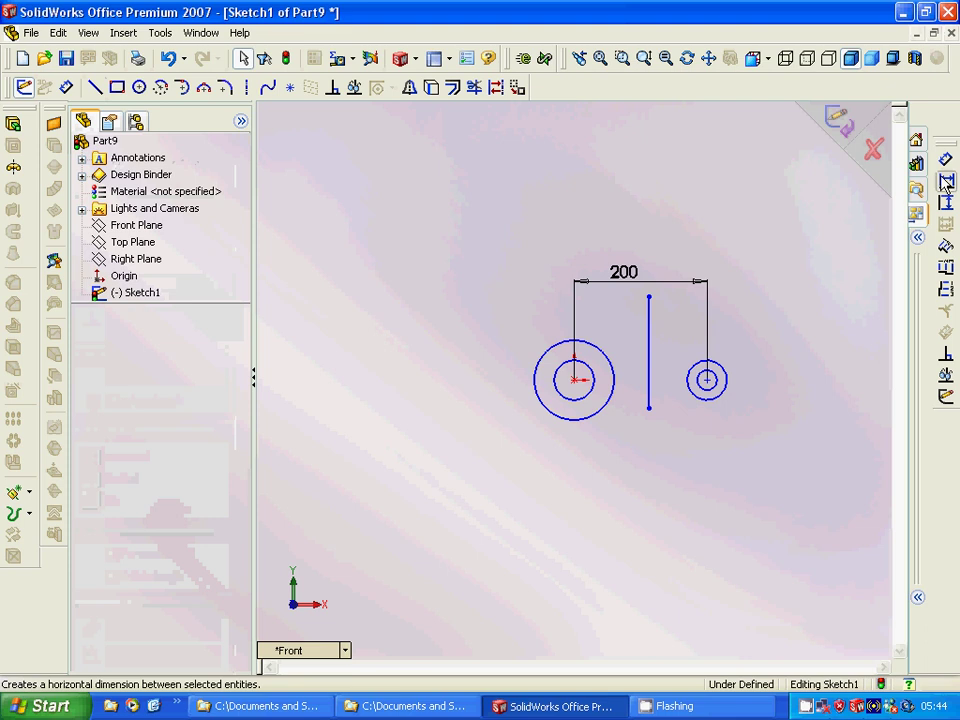
# Step: Dimension the horizontal distance from the origin to the vertical line as 100 mm
pyautogui.click(945, 181)
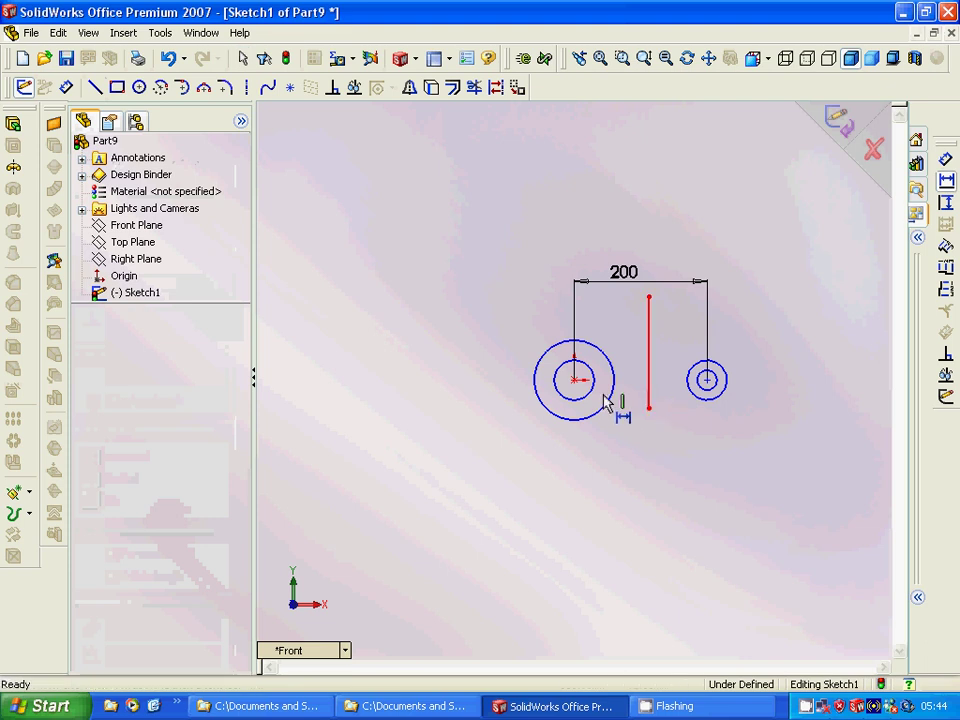
pyautogui.click(649, 400)
pyautogui.click(575, 380)
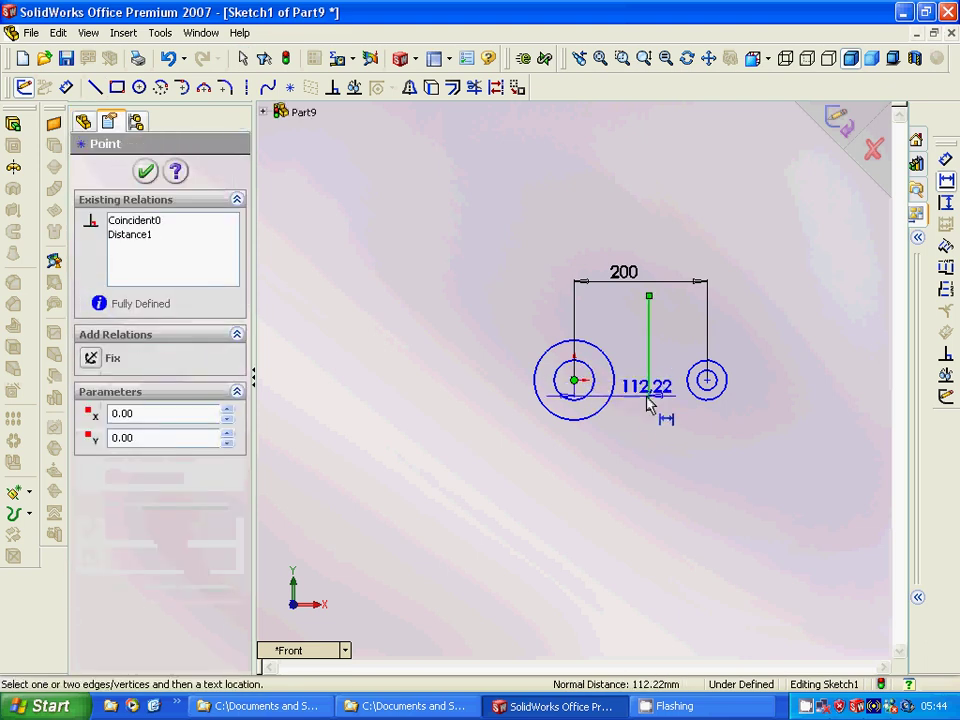
pyautogui.click(626, 462)
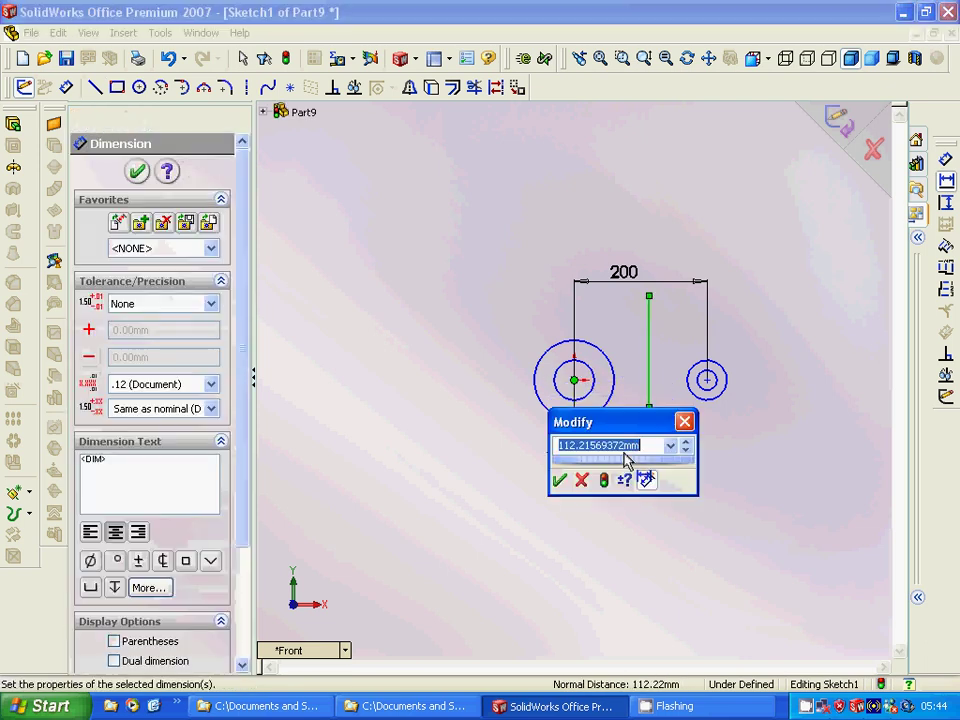
pyautogui.write('100')
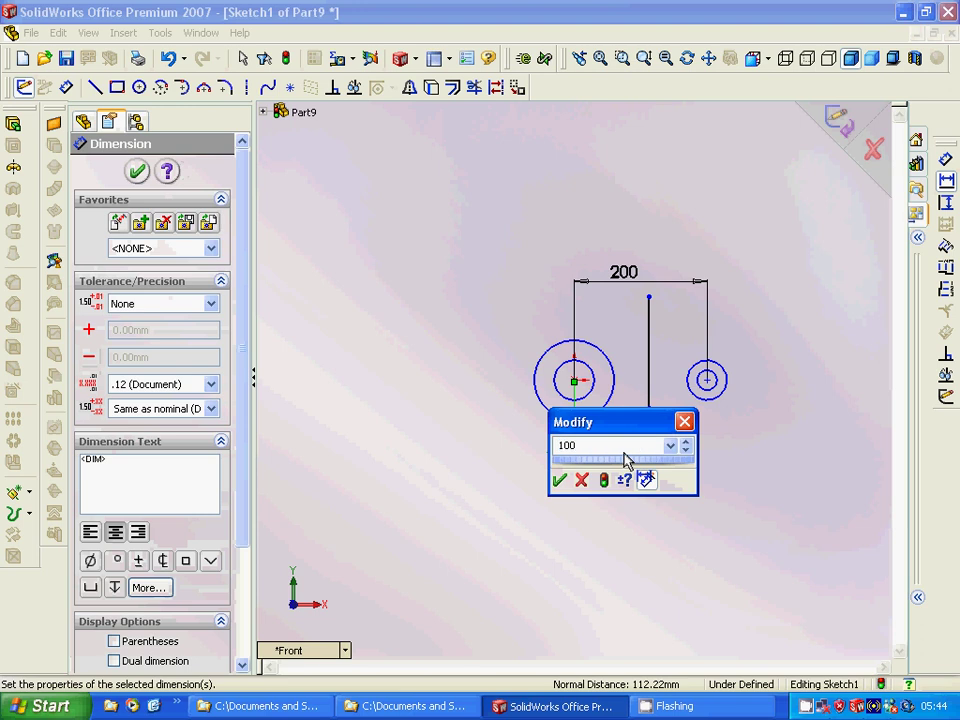
pyautogui.press('Return')
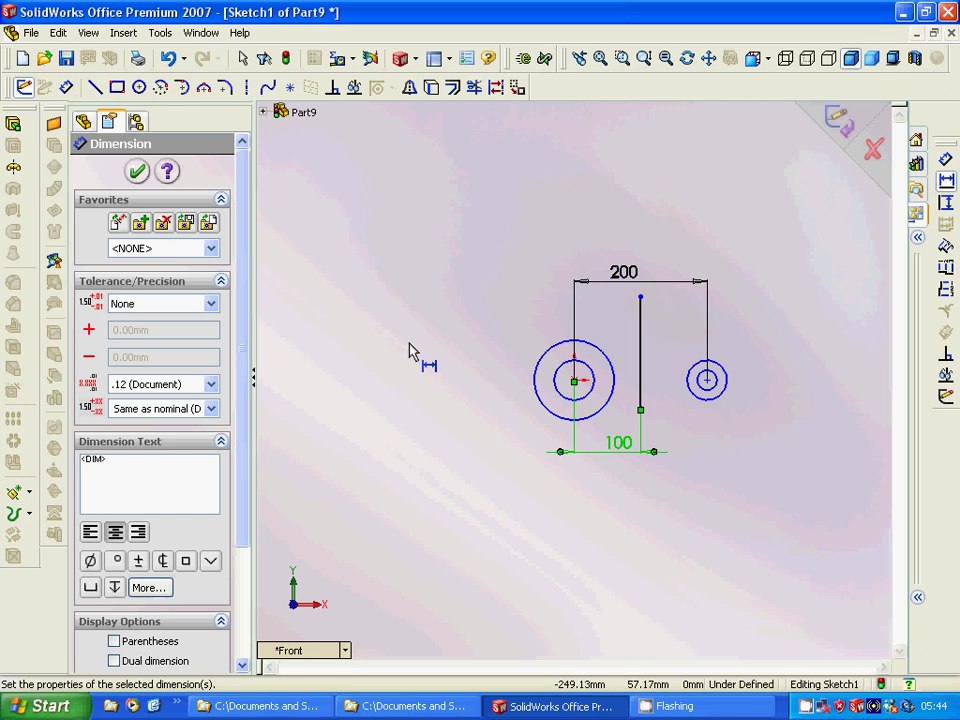
pyautogui.press('Escape')
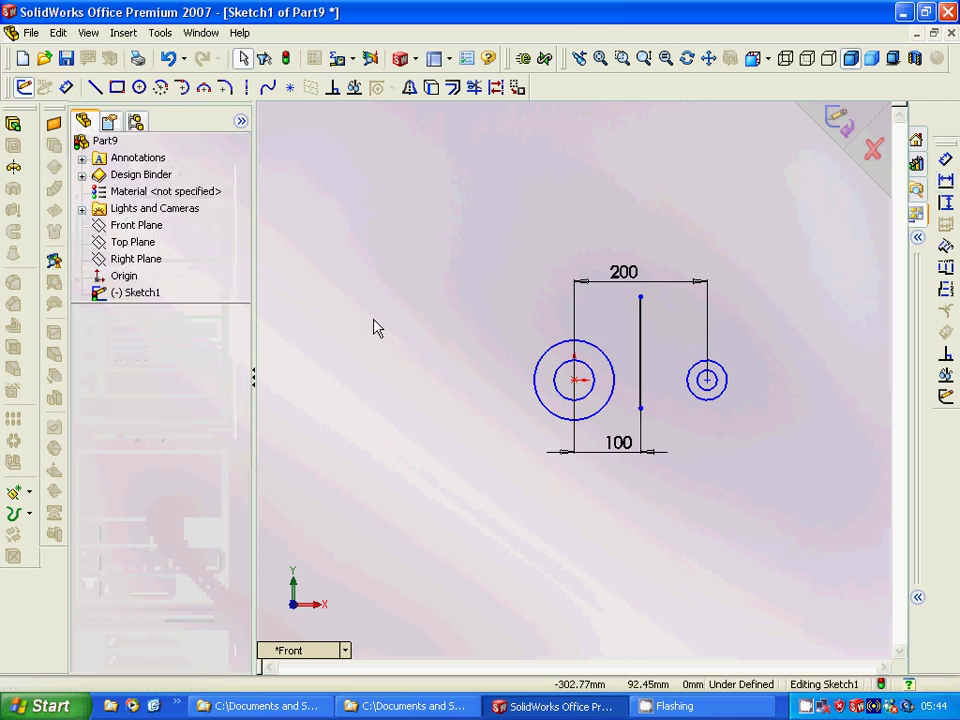
# Step: Apply a Fix relation to the outer circles of both pairs
pyautogui.click(537, 396)
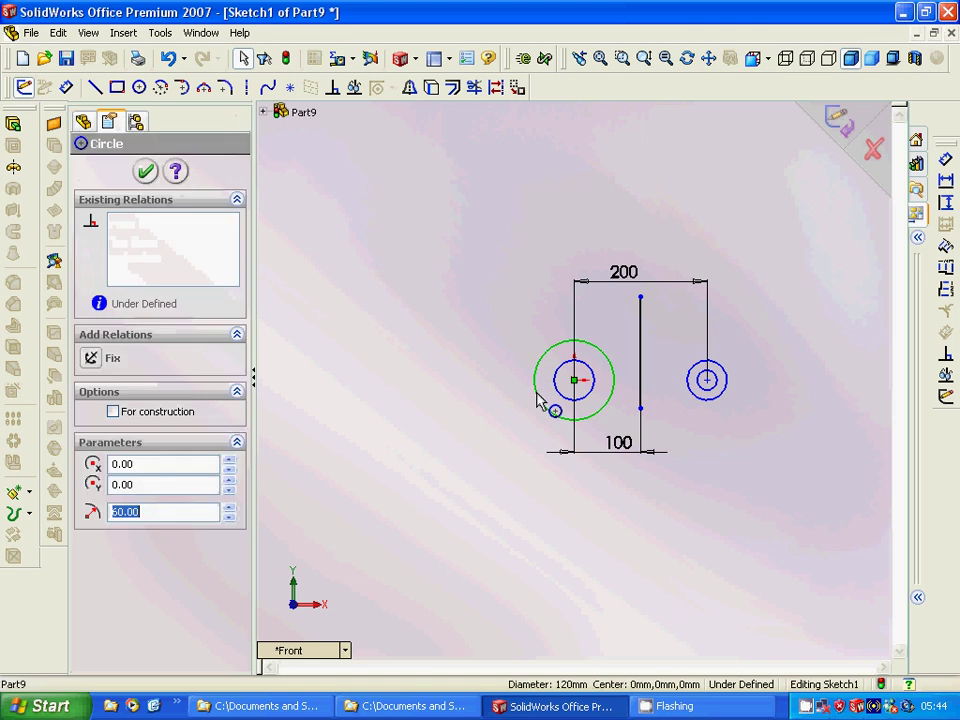
pyautogui.keyDown('ctrl'); pyautogui.click(707, 399); pyautogui.keyUp('ctrl')
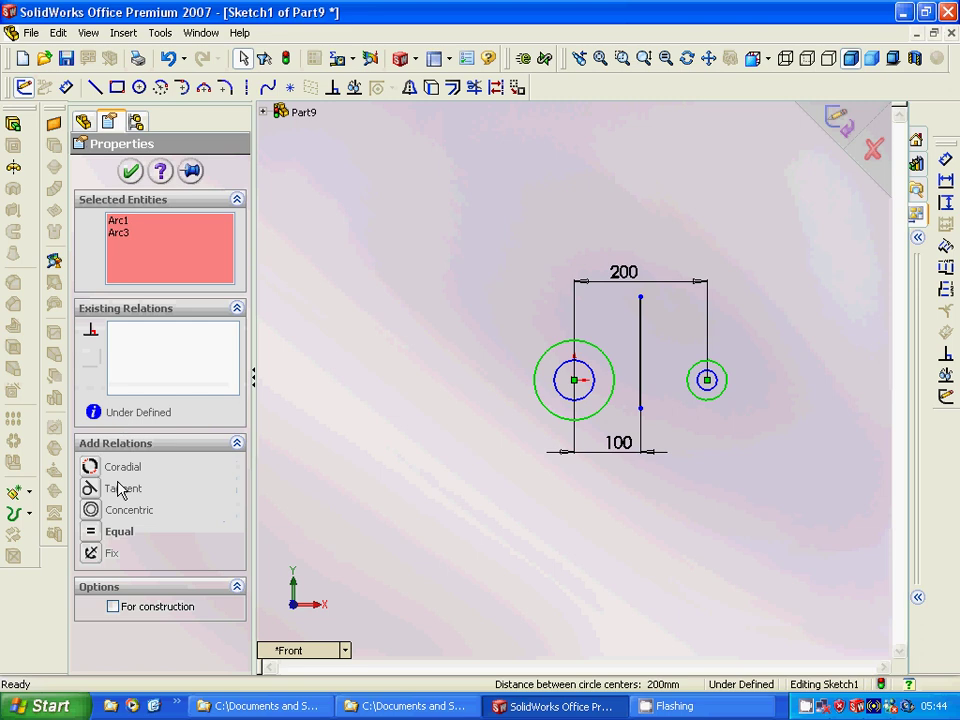
pyautogui.click(116, 556)
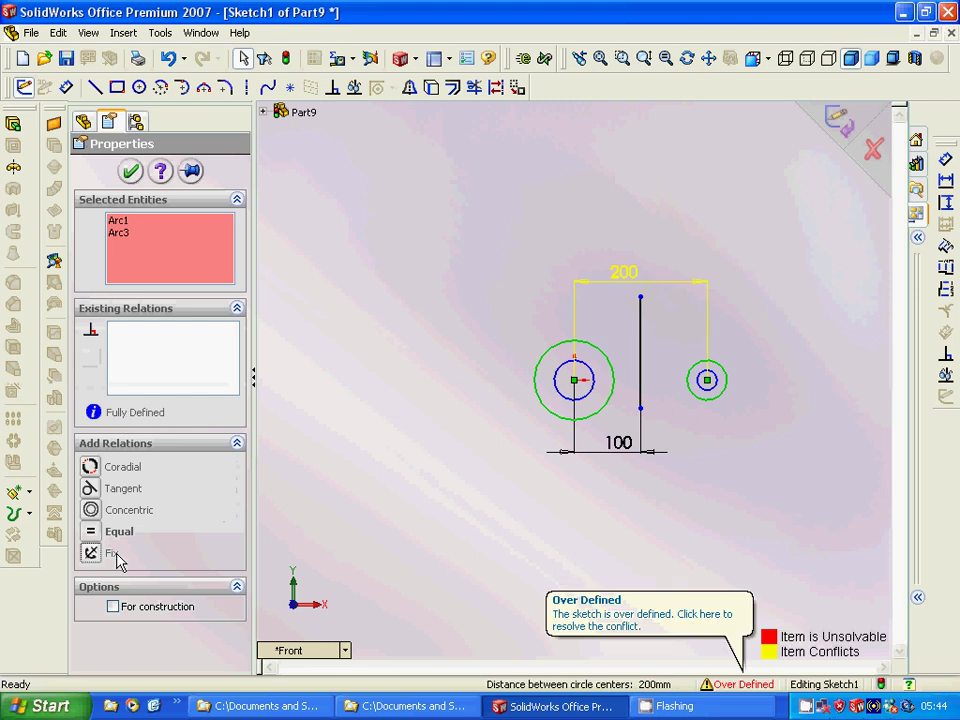
pyautogui.click(666, 484)
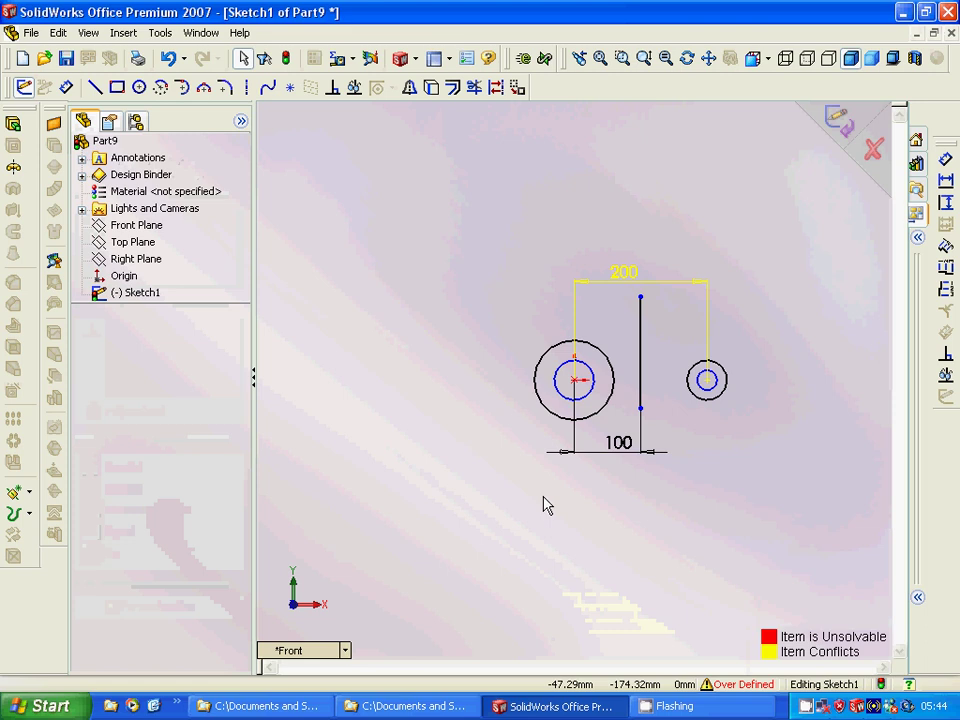
pyautogui.click(667, 290)
pyautogui.rightClick(667, 290)
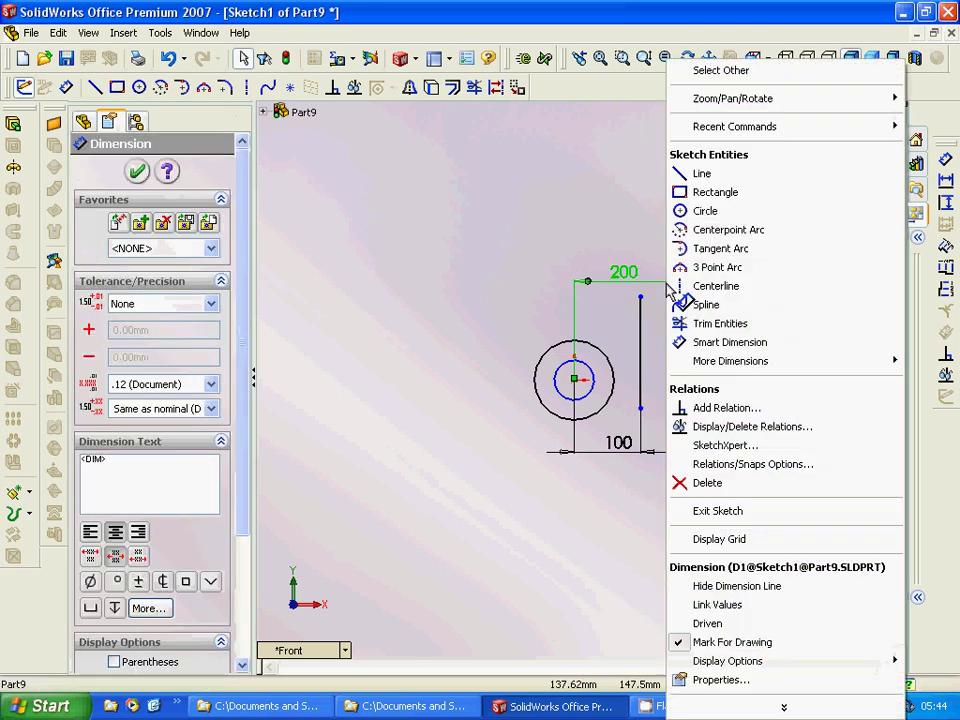
pyautogui.click(484, 396)
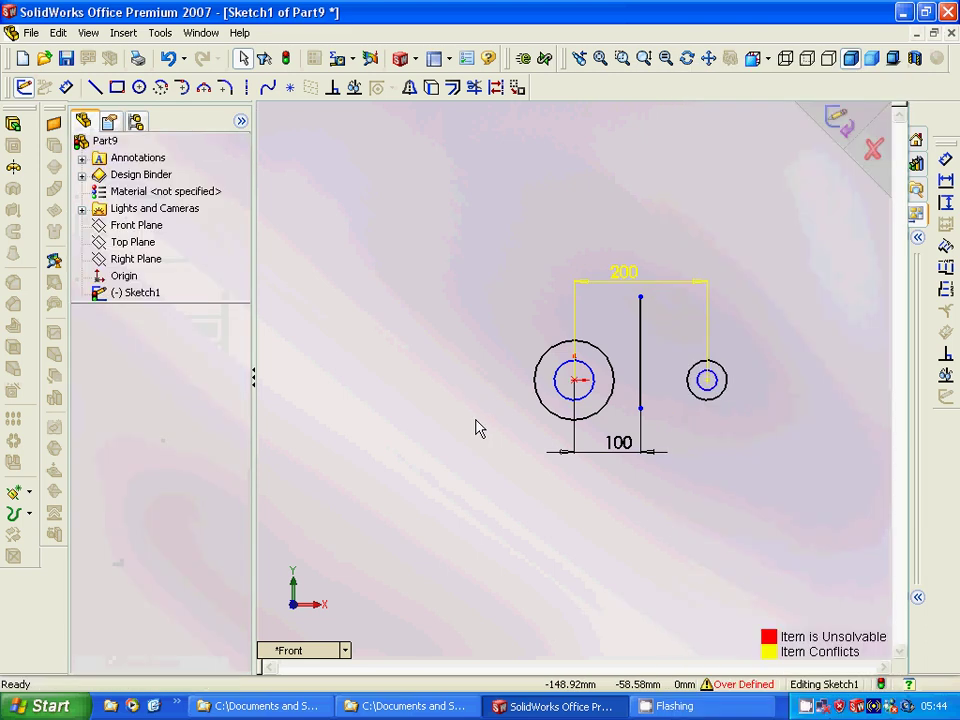
# Step: Sketch a sloping line about 202 mm long from the large outer circle's lowest point to the small outer circle's lowest point
pyautogui.click(95, 87)
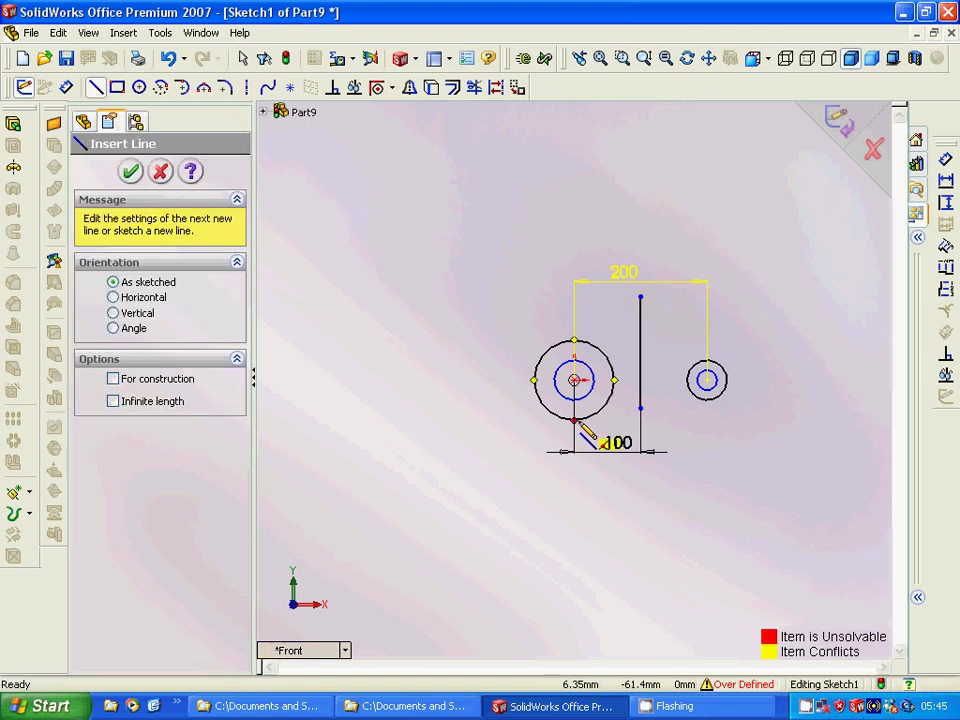
pyautogui.click(575, 421)
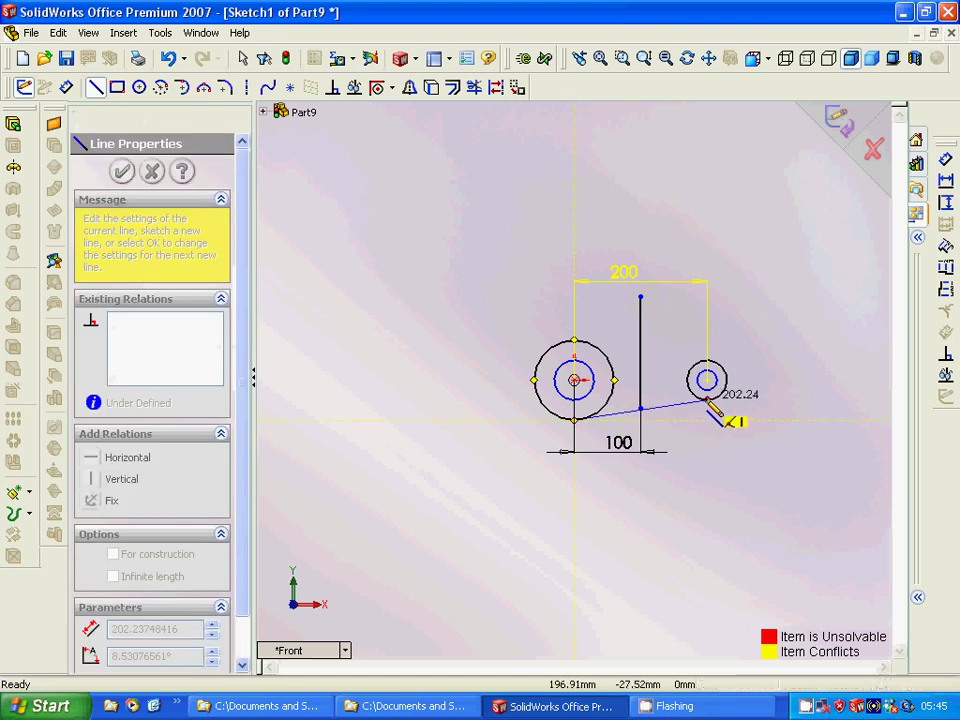
pyautogui.click(707, 400)
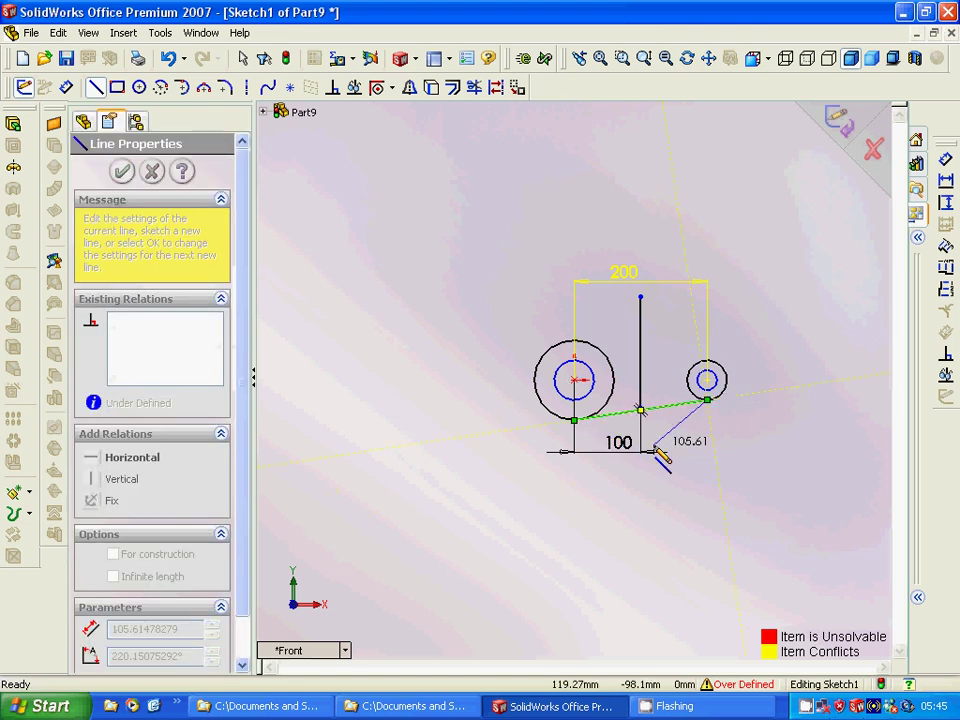
pyautogui.press('Escape')
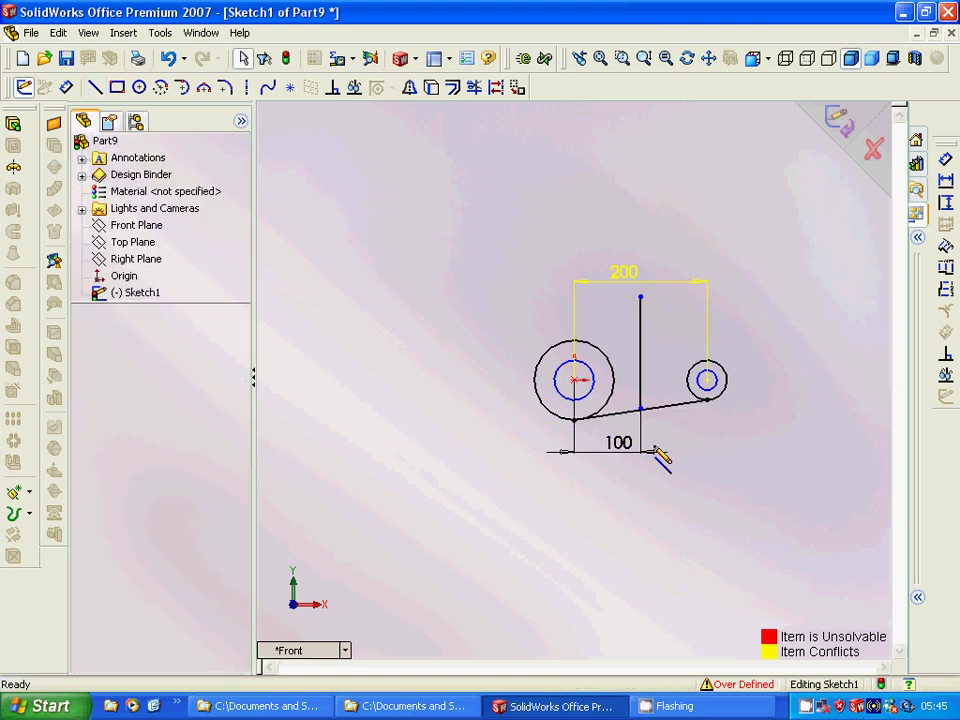
# Step: Extend the middle vertical line down to the sloping line, and extend the sloping line at the small outer circle
pyautogui.click(640, 390)
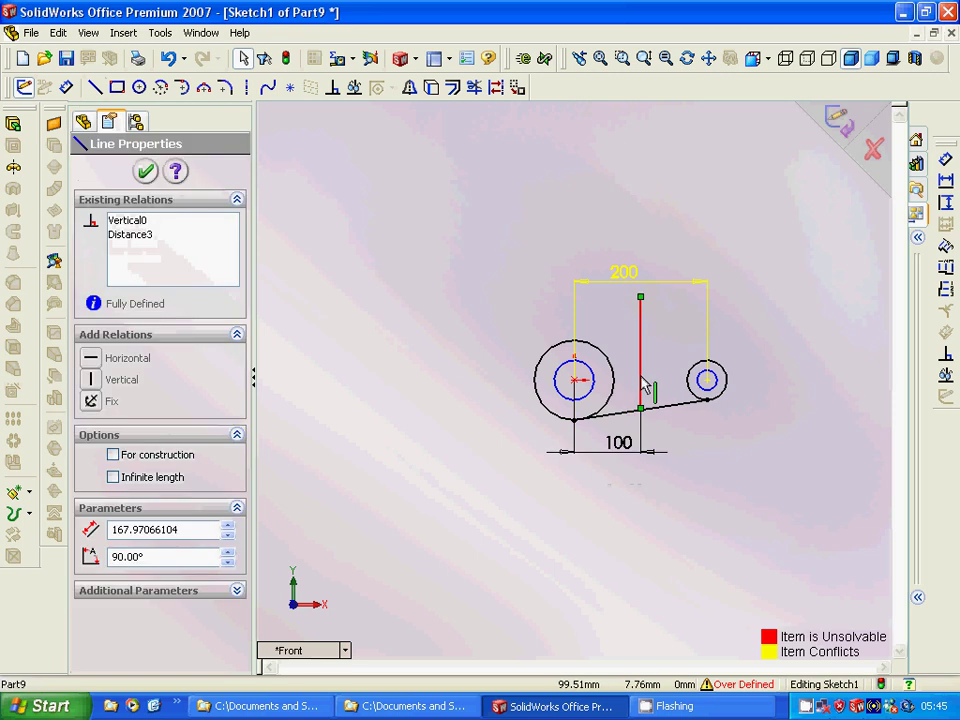
pyautogui.click(681, 443)
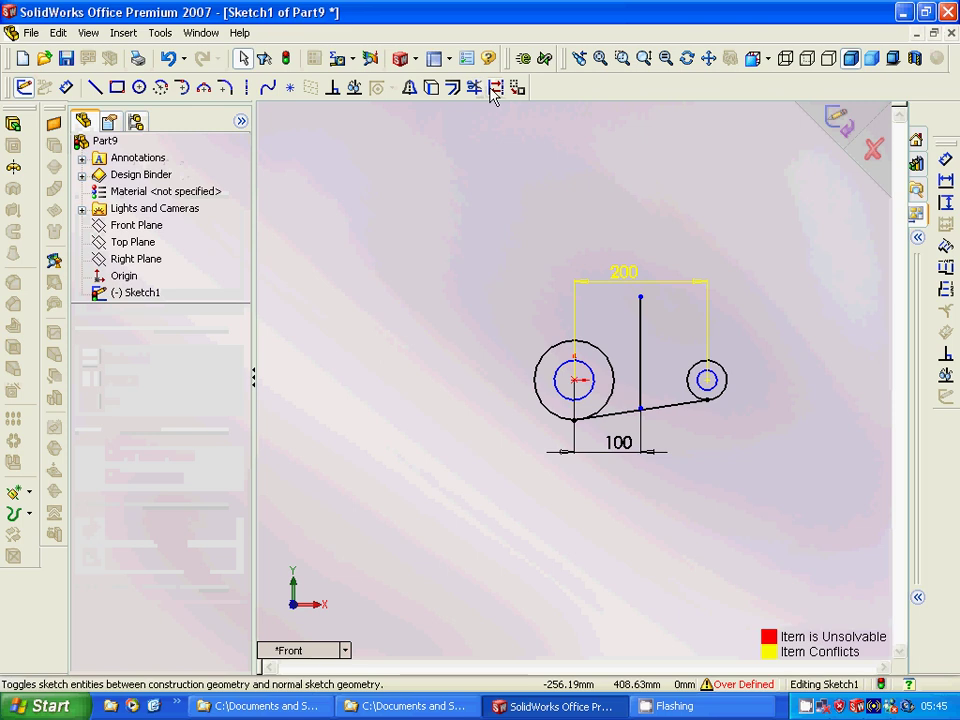
pyautogui.click(160, 32)
pyautogui.moveTo(257, 186)
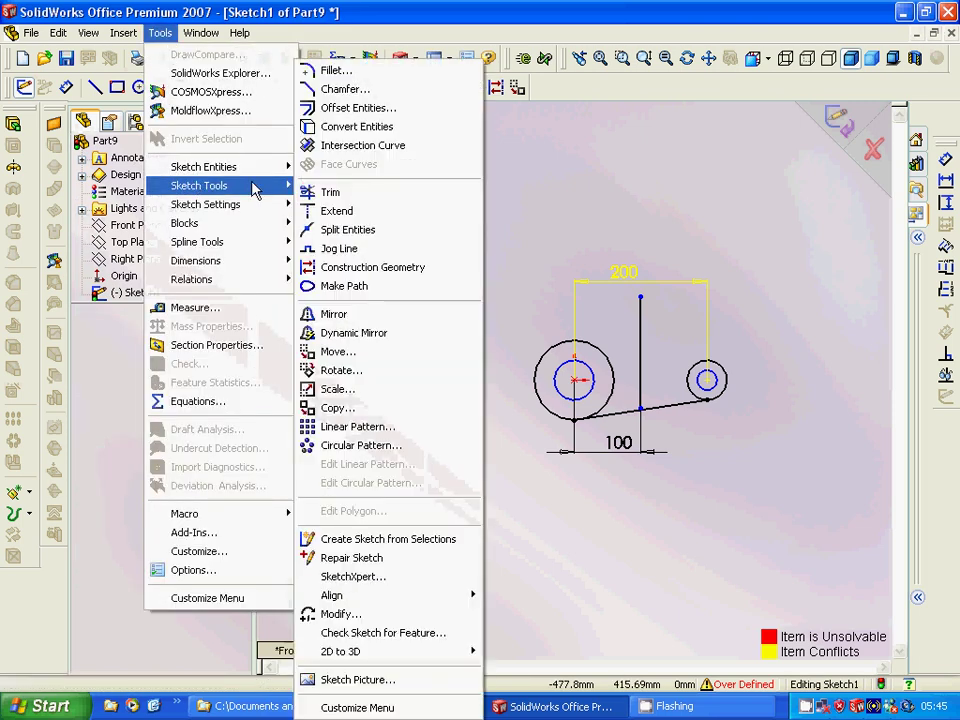
pyautogui.click(341, 212)
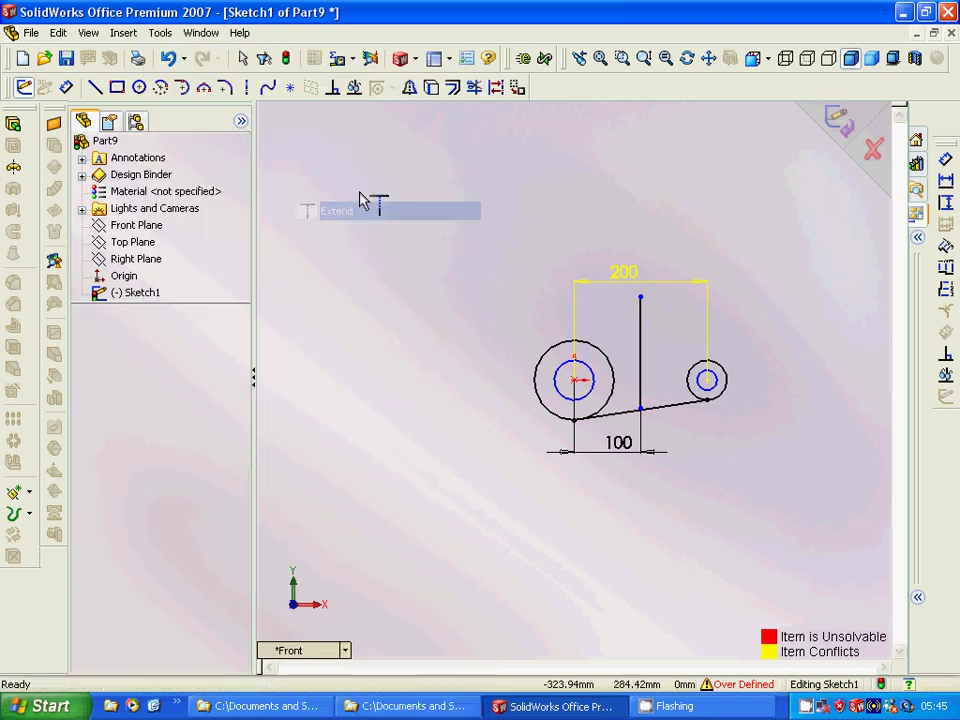
pyautogui.click(641, 400)
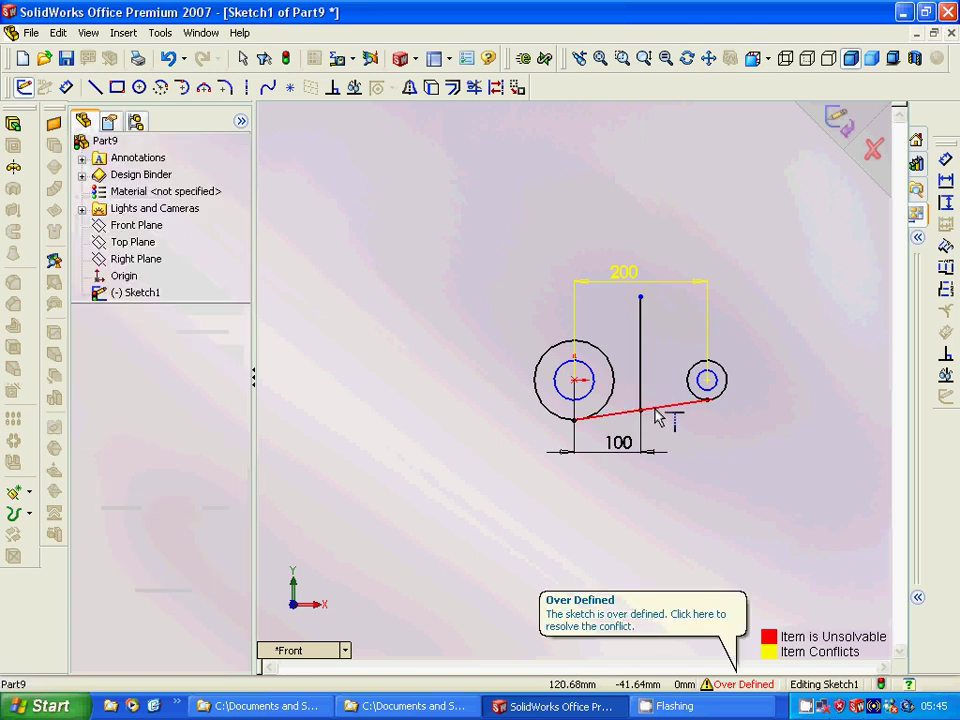
pyautogui.click(657, 420)
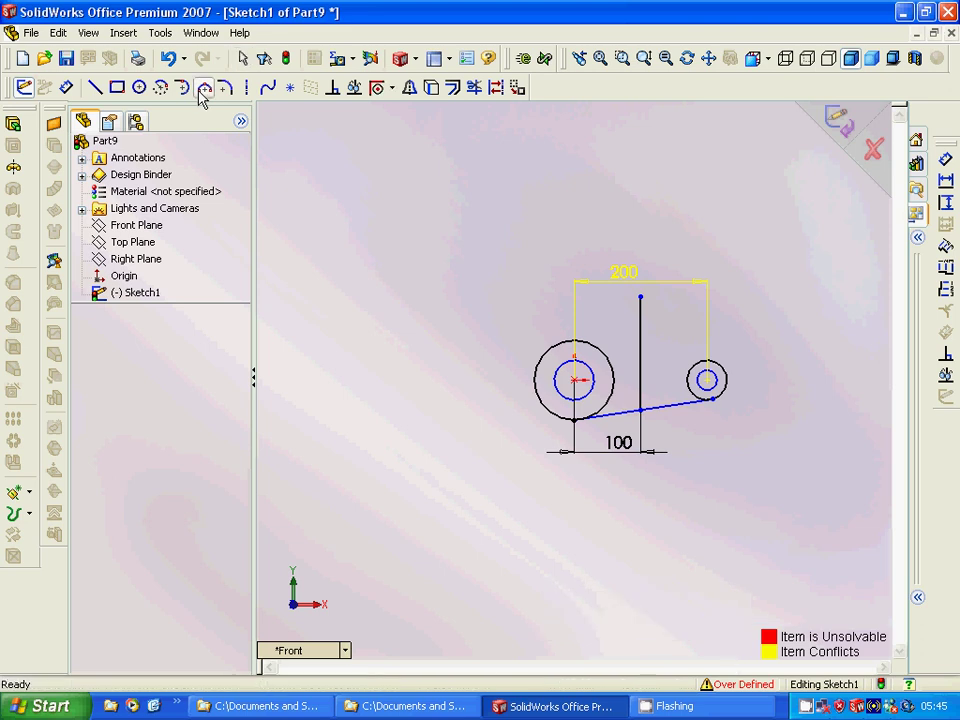
# Step: Delete the sloping line that joins the two outer circles
pyautogui.click(204, 89)
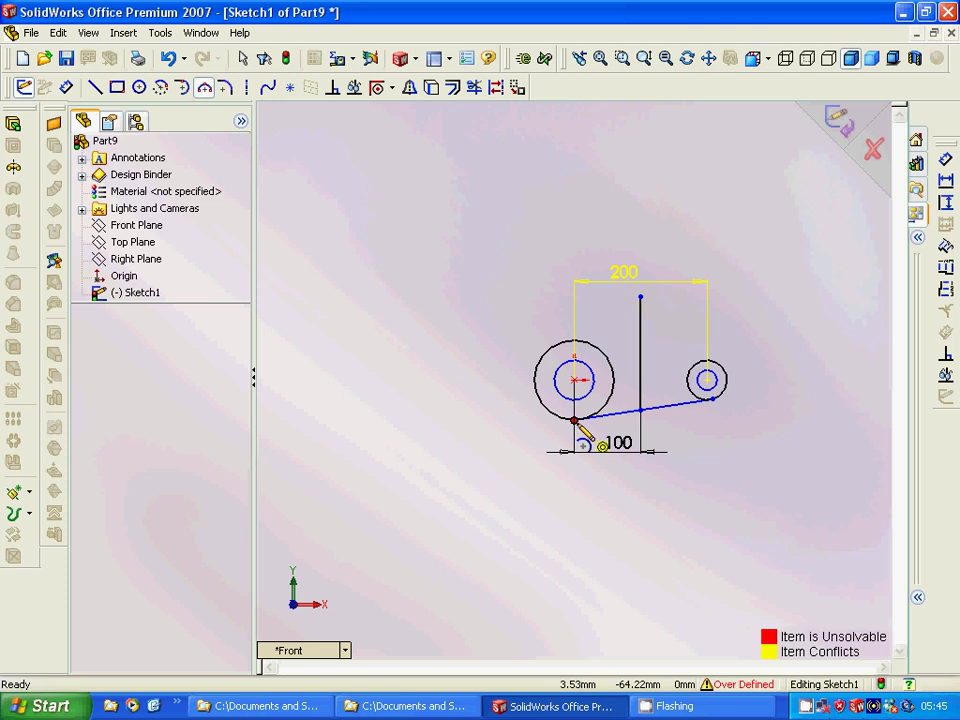
pyautogui.press('Escape')
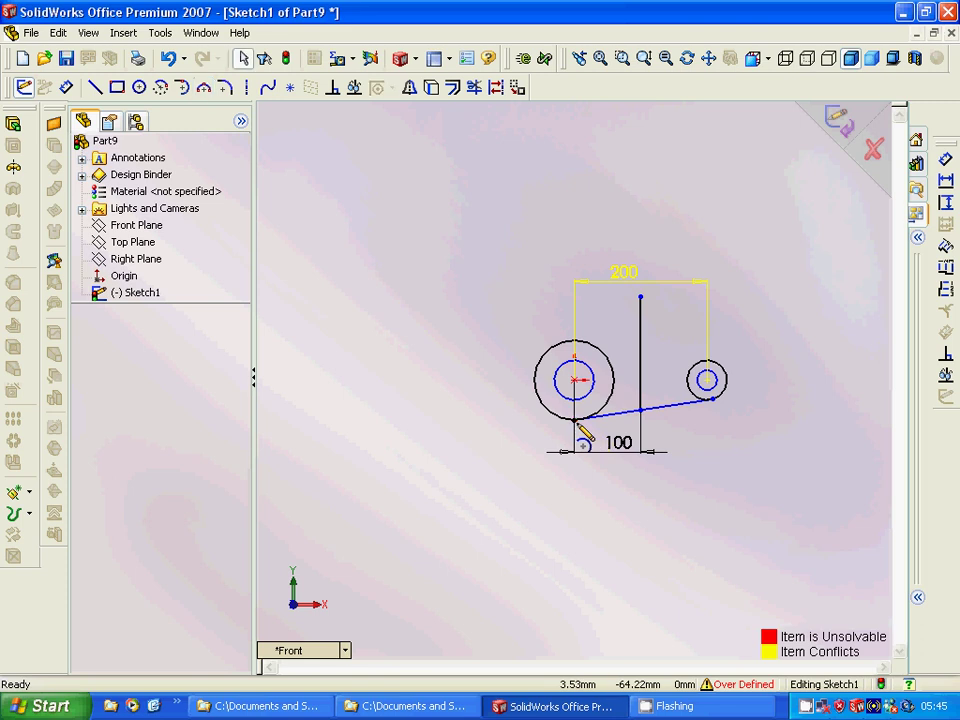
pyautogui.click(621, 414)
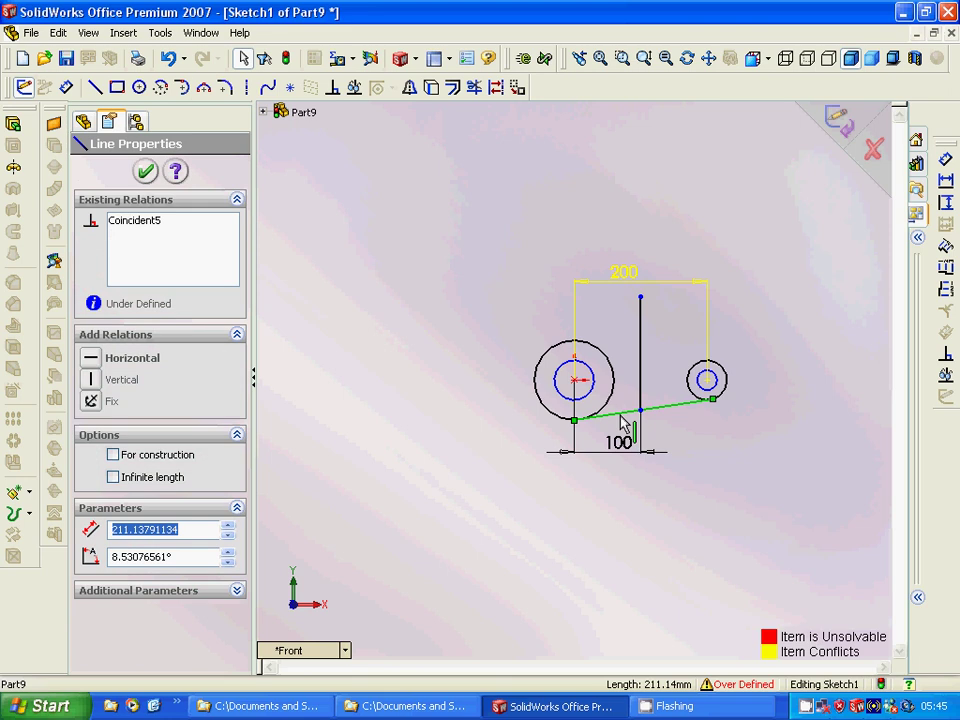
pyautogui.rightClick(620, 416)
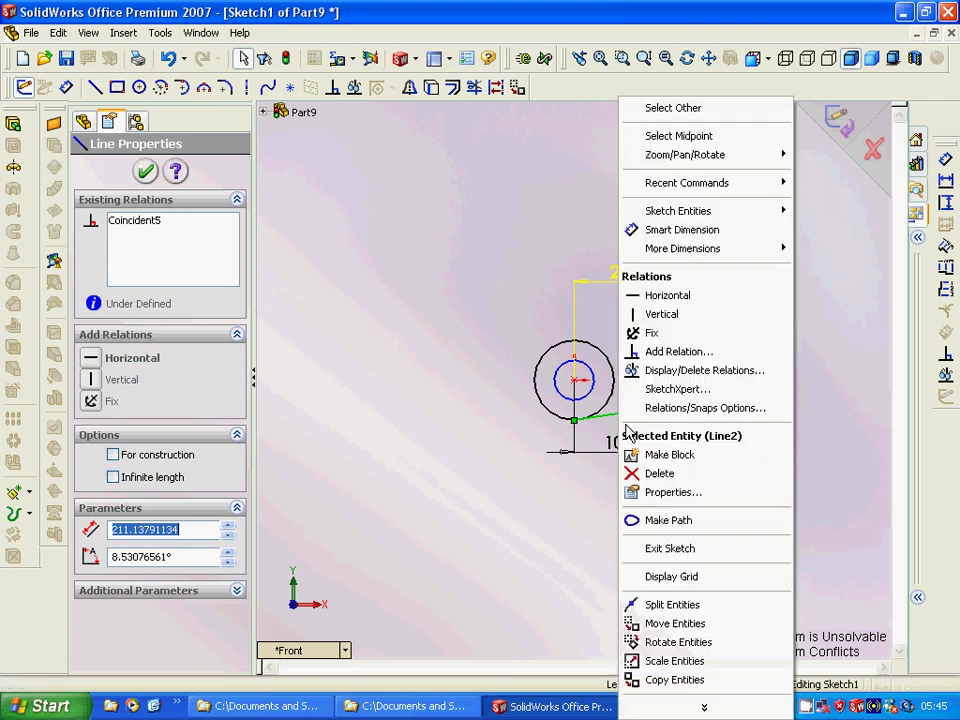
pyautogui.click(662, 474)
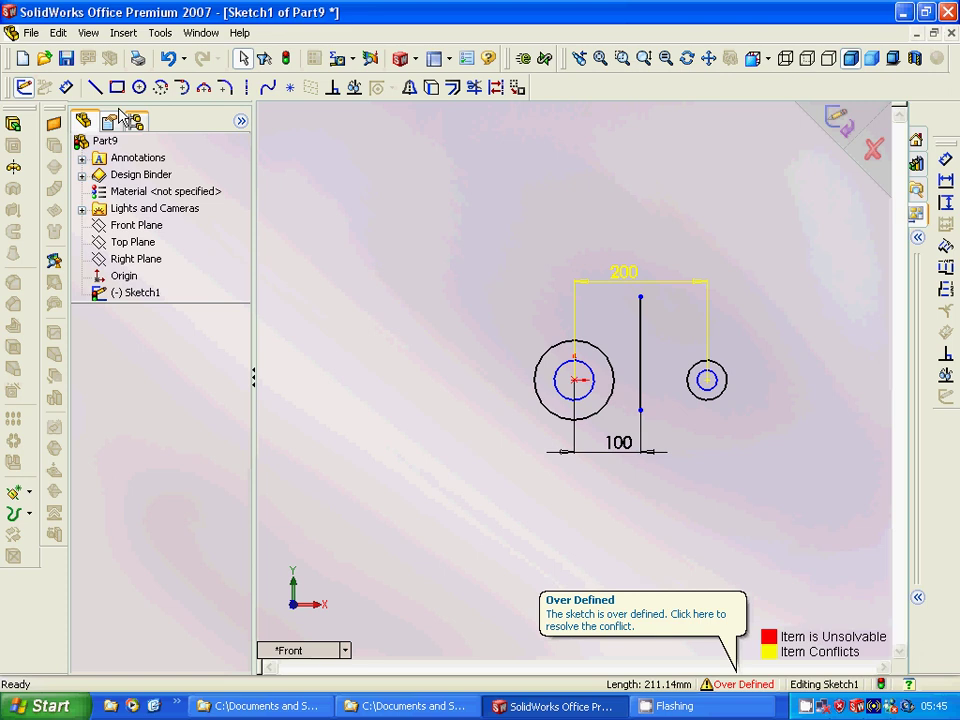
# Step: Sketch a vertical line about 76 mm long downward from the large pair's inner circle at its right quadrant point
pyautogui.click(95, 88)
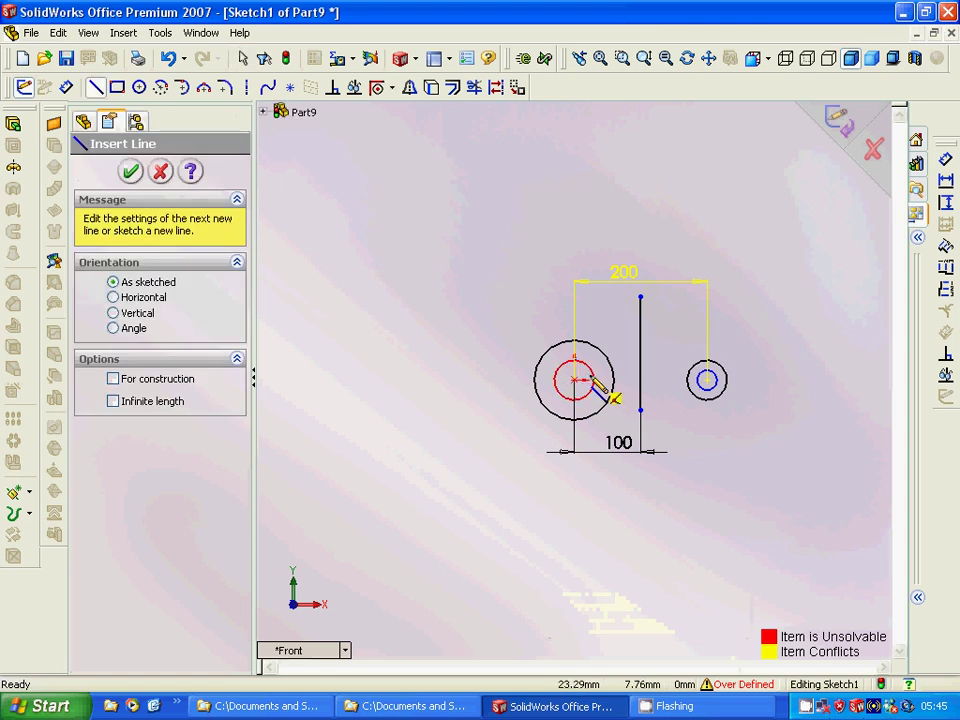
pyautogui.click(595, 390)
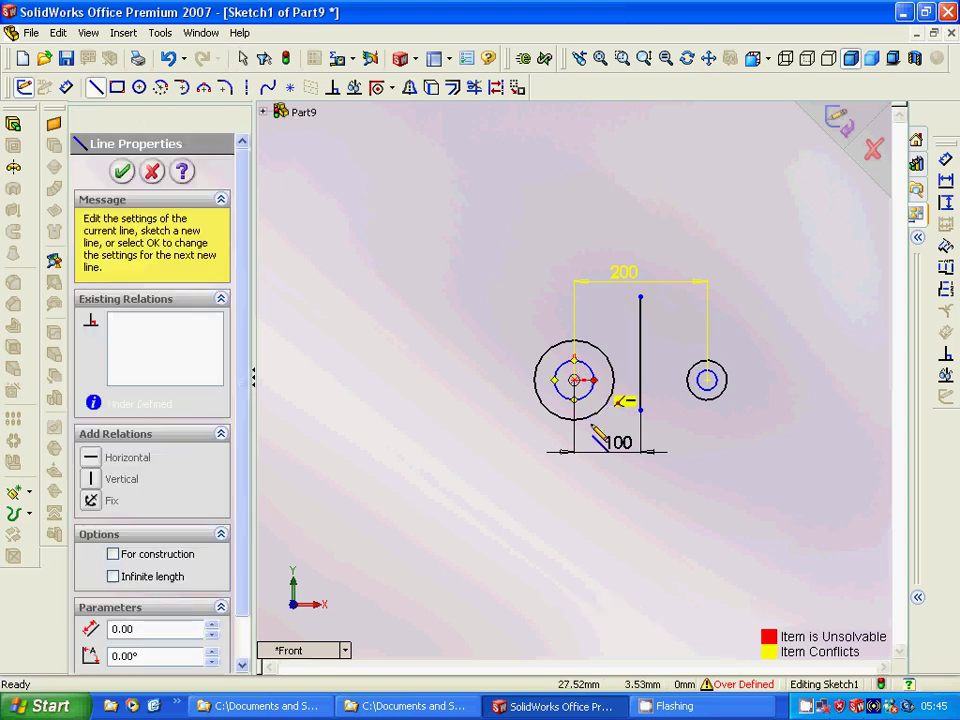
pyautogui.click(594, 431)
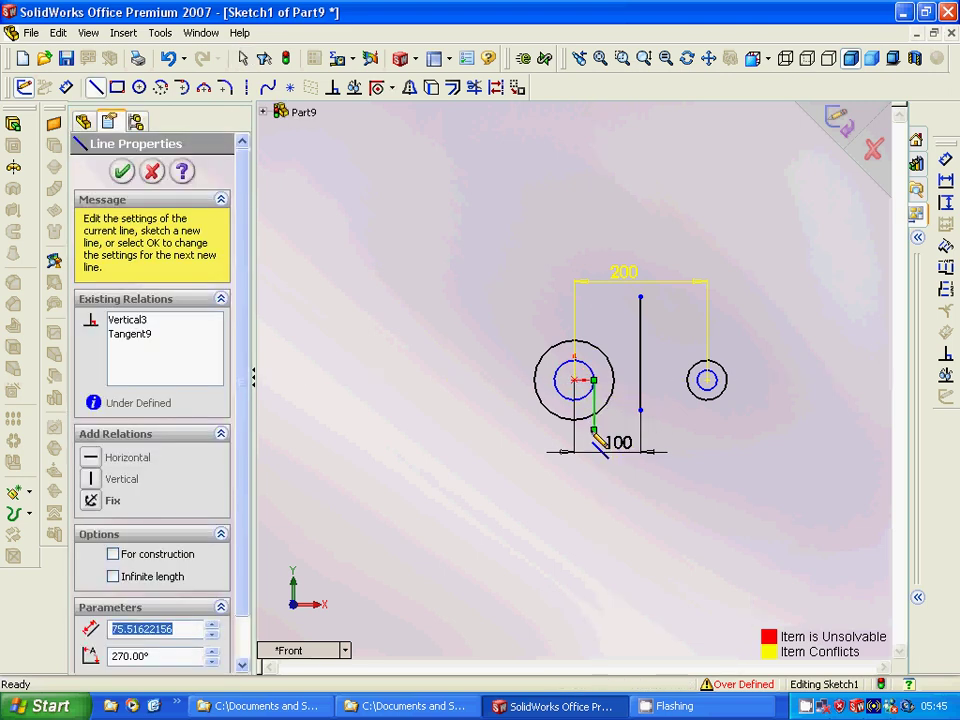
pyautogui.press('Escape')
pyautogui.press('Escape')
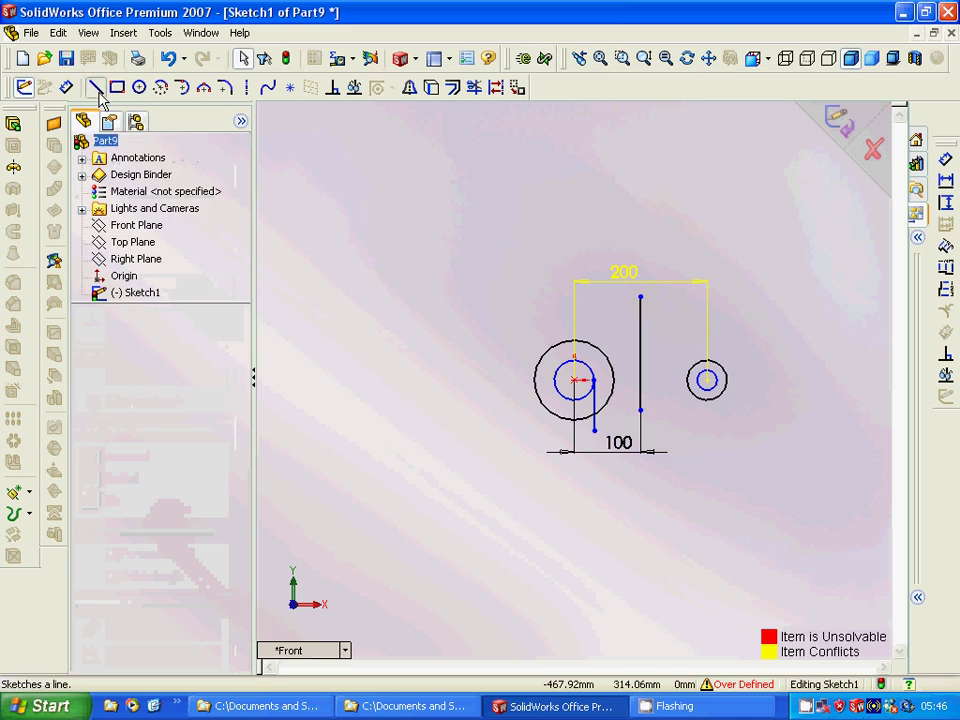
# Step: Sketch a 45 mm vertical line downward from the small pair's inner circle at its left quadrant point
pyautogui.click(96, 88)
pyautogui.click(707, 380)
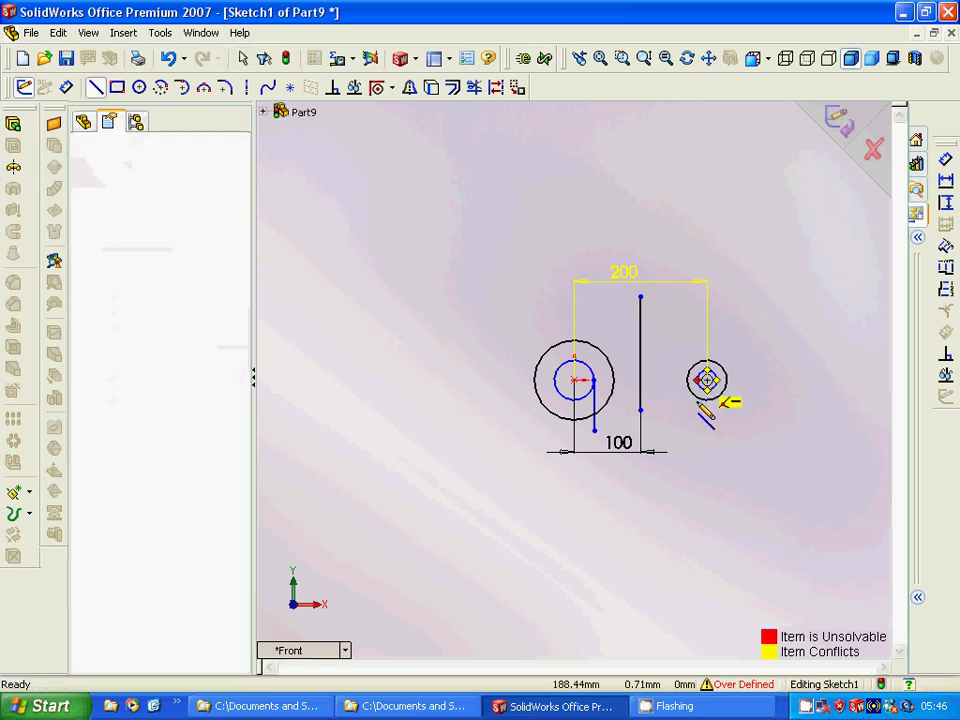
pyautogui.click(698, 411)
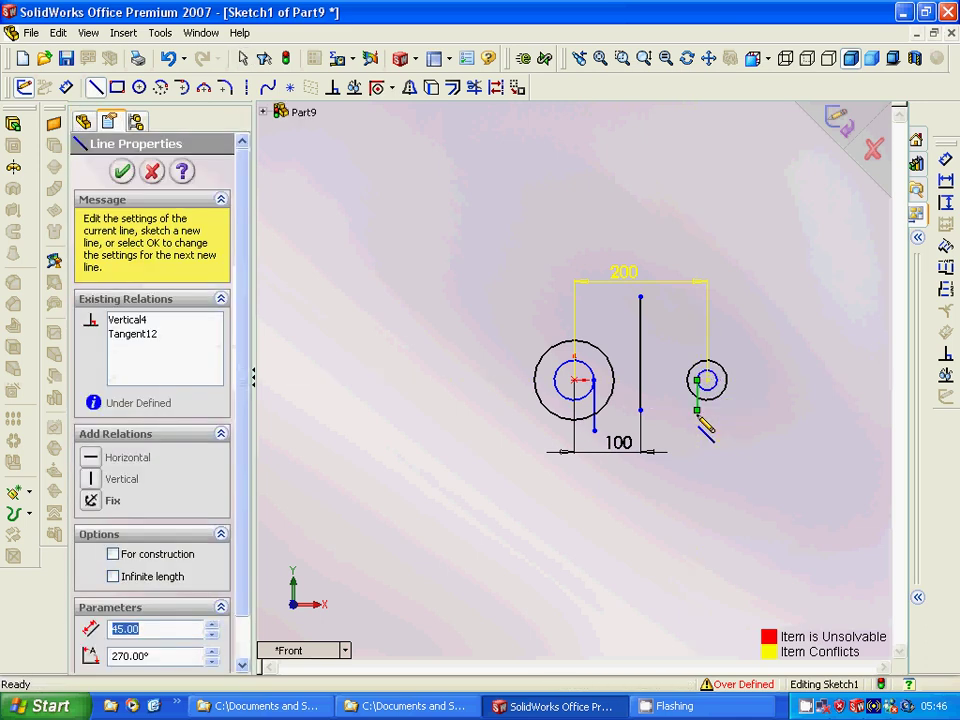
pyautogui.press('Escape')
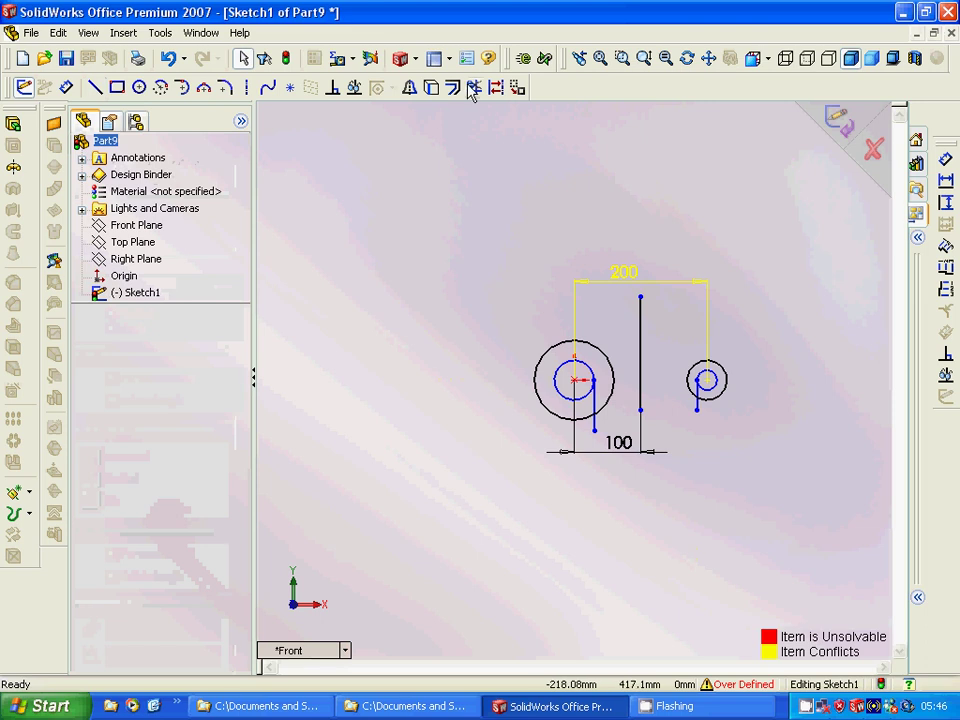
# Step: Trim the lower ends of both tangent vertical lines back to their outer circles
pyautogui.click(495, 88)
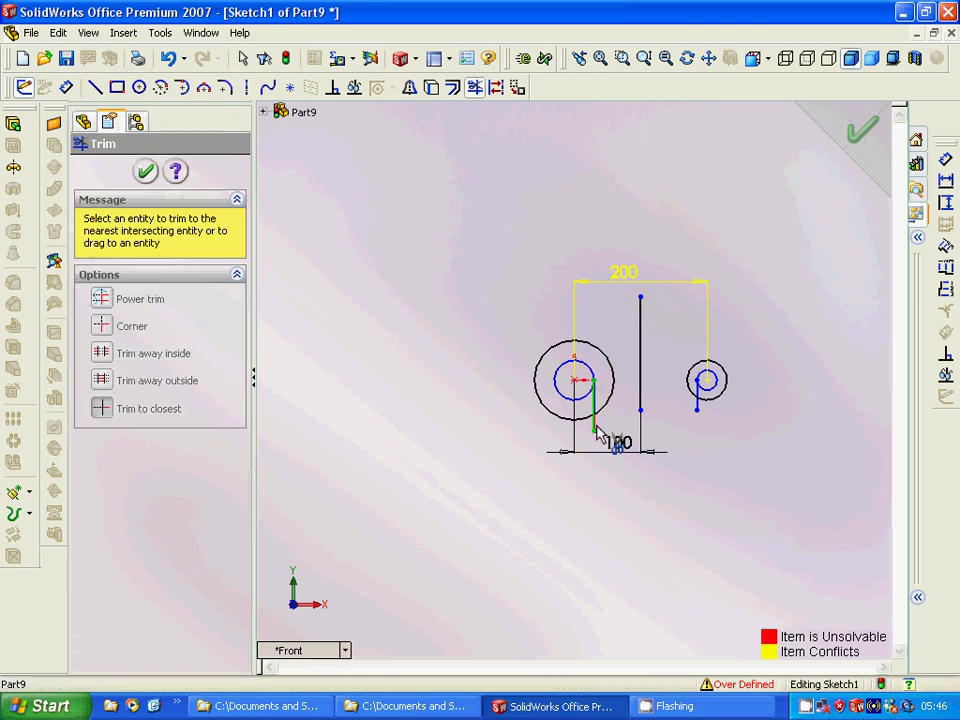
pyautogui.click(597, 430)
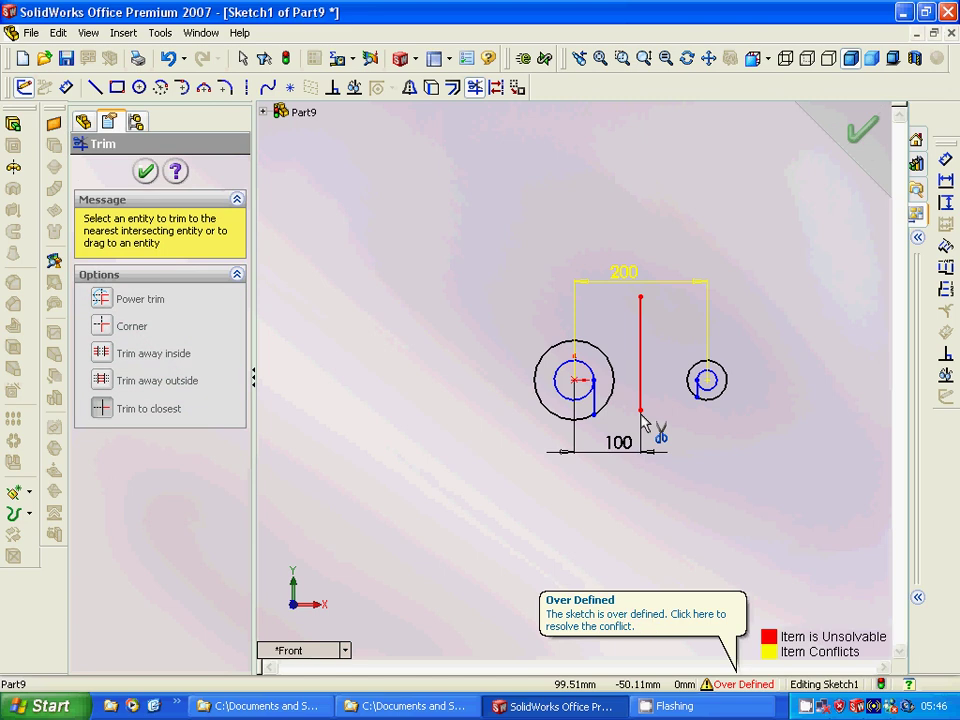
# Step: Sketch a sloping line about 157 mm long joining the lower ends of the two trimmed vertical lines
pyautogui.click(91, 89)
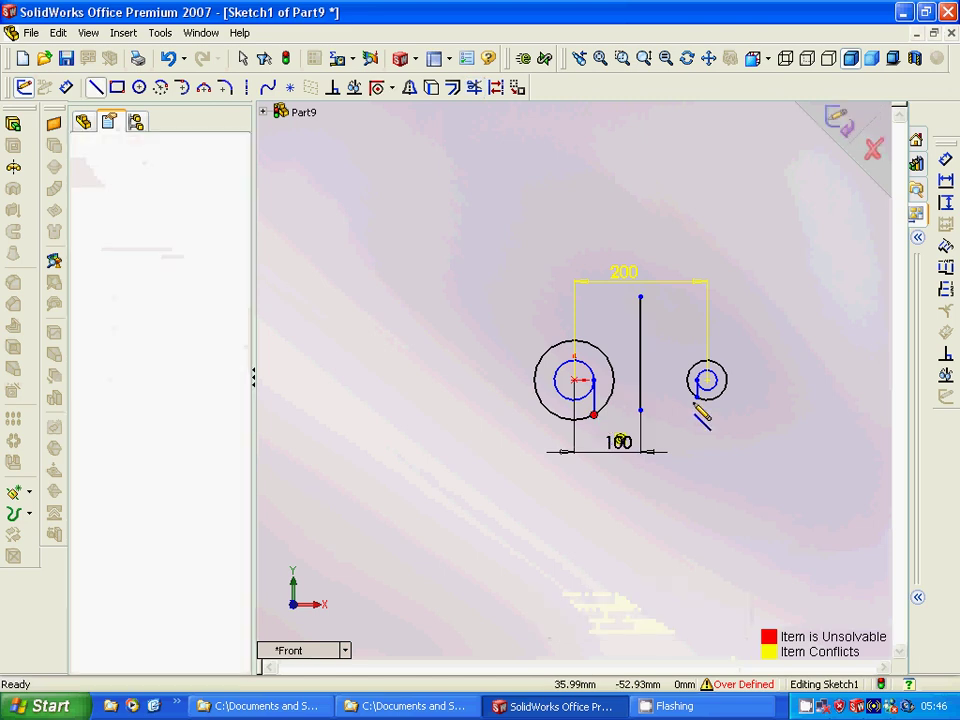
pyautogui.click(594, 414)
pyautogui.click(697, 399)
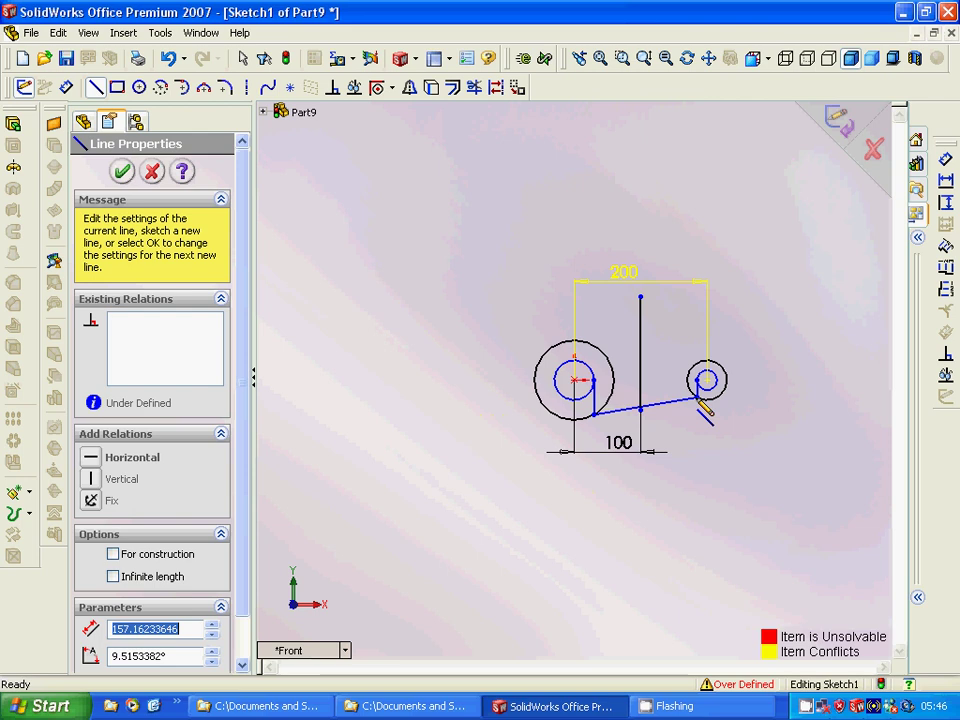
pyautogui.press('Escape')
# Step: Trim the middle vertical line's lower end at the sloping line and delete the sloping line
pyautogui.click(474, 88)
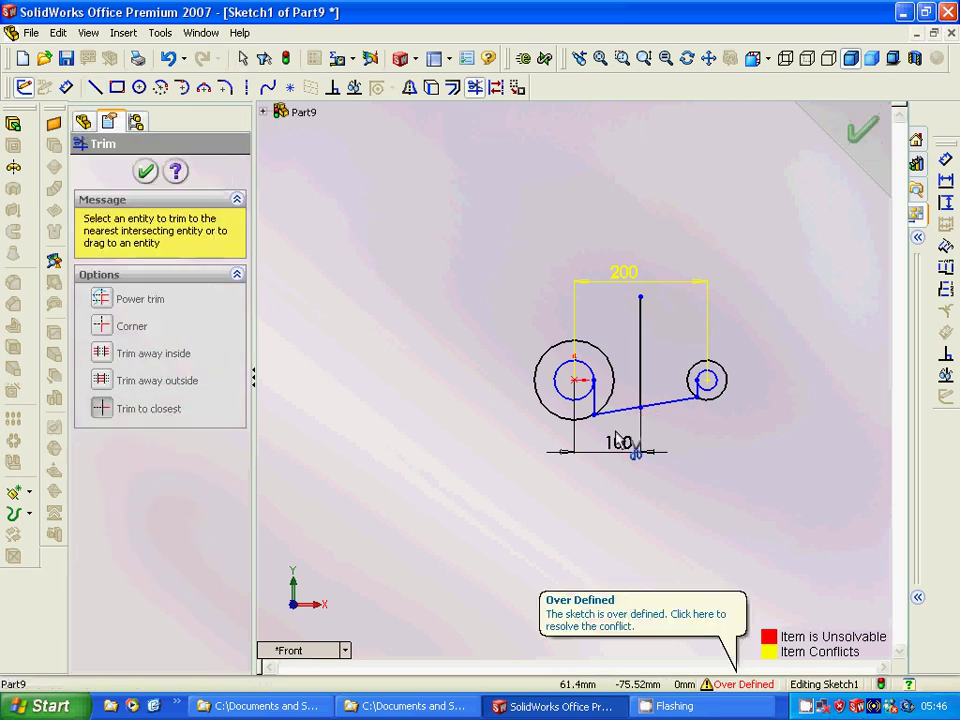
pyautogui.press('Escape')
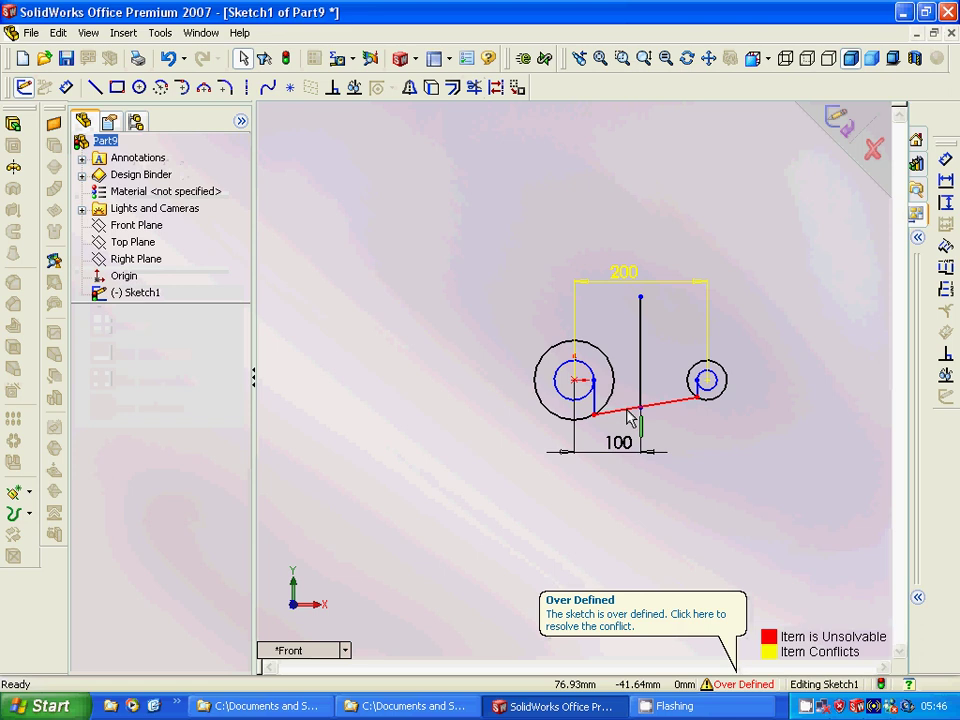
pyautogui.click(628, 410)
pyautogui.rightClick(628, 410)
pyautogui.click(667, 476)
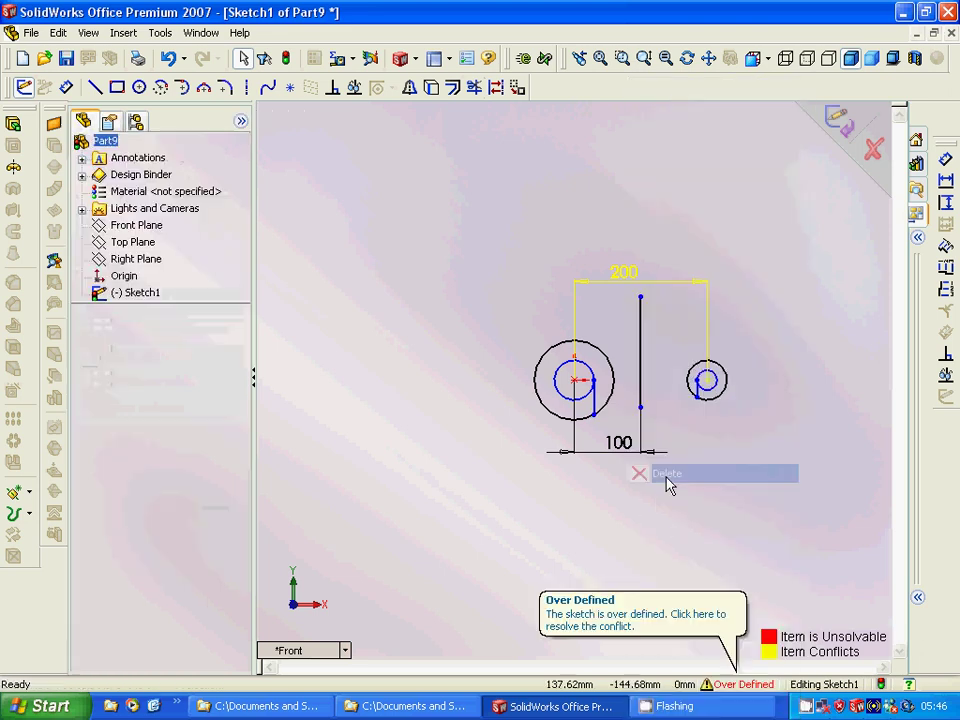
# Step: Sketch a three-point arc of about 150 mm radius from the large circle's trimmed line end to the middle vertical line's lower end
pyautogui.click(204, 90)
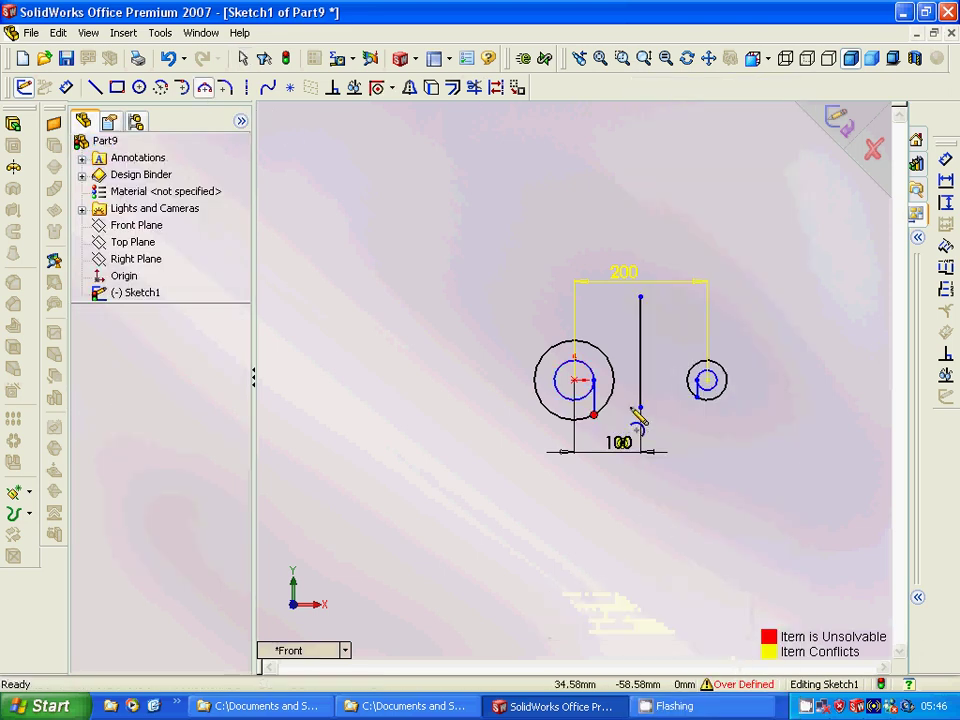
pyautogui.click(594, 414)
pyautogui.click(640, 407)
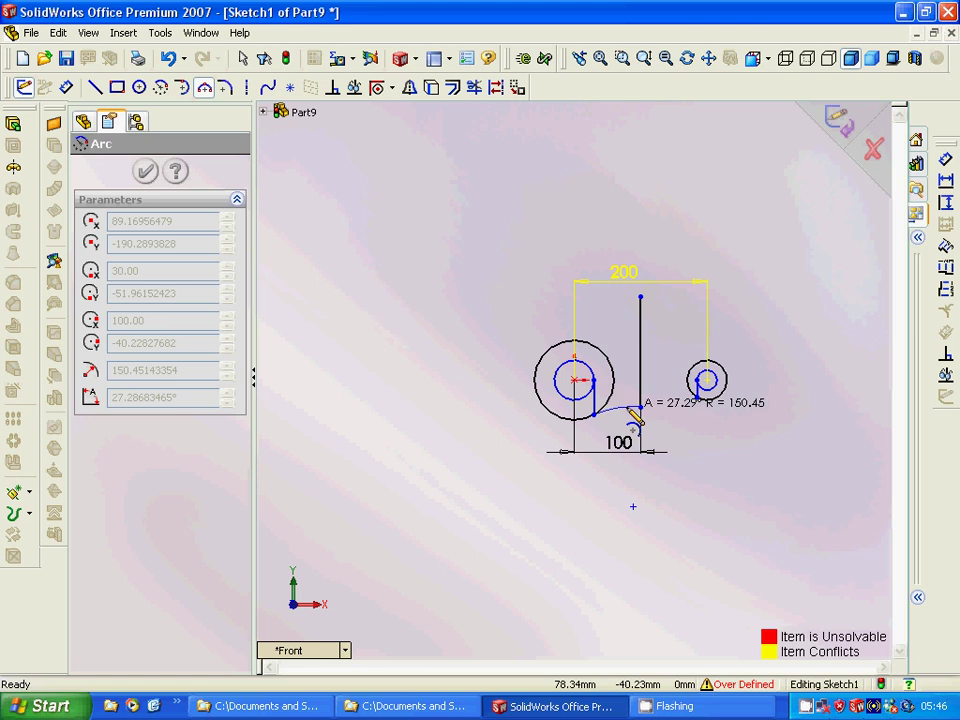
pyautogui.click(630, 410)
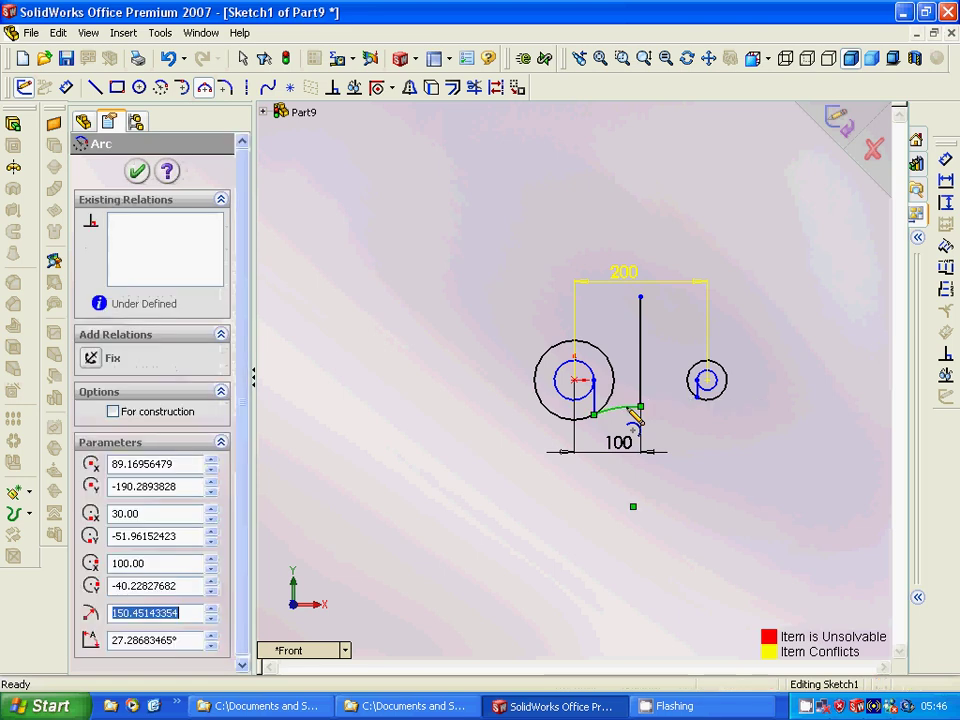
# Step: Set the radius of the arc between the large circle and the middle vertical line to 100 mm
pyautogui.write('1')
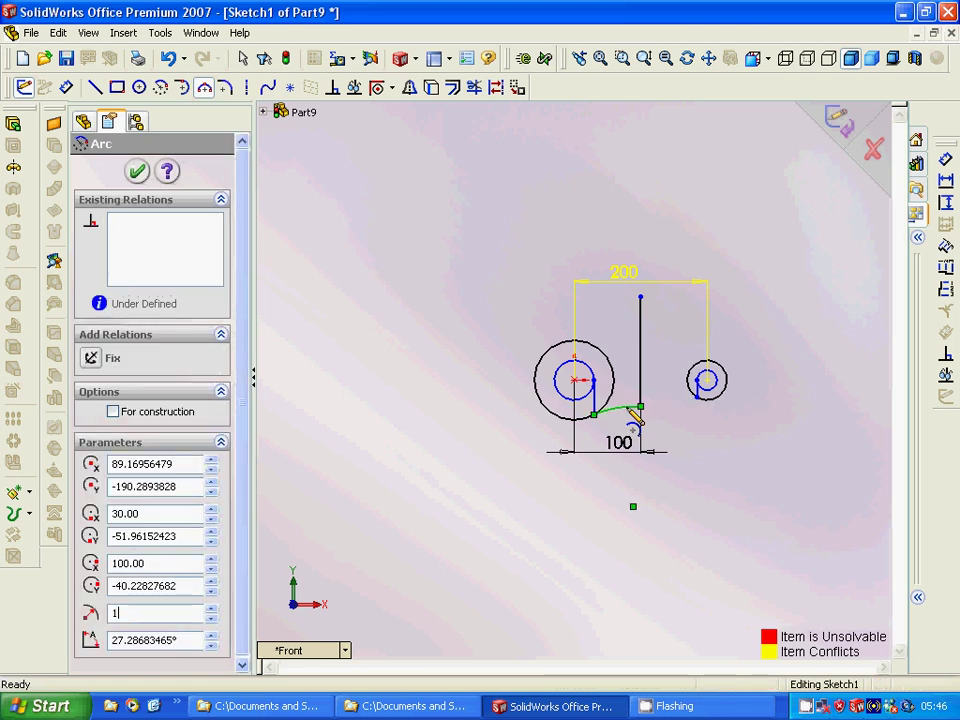
pyautogui.write('00')
pyautogui.press('Return')
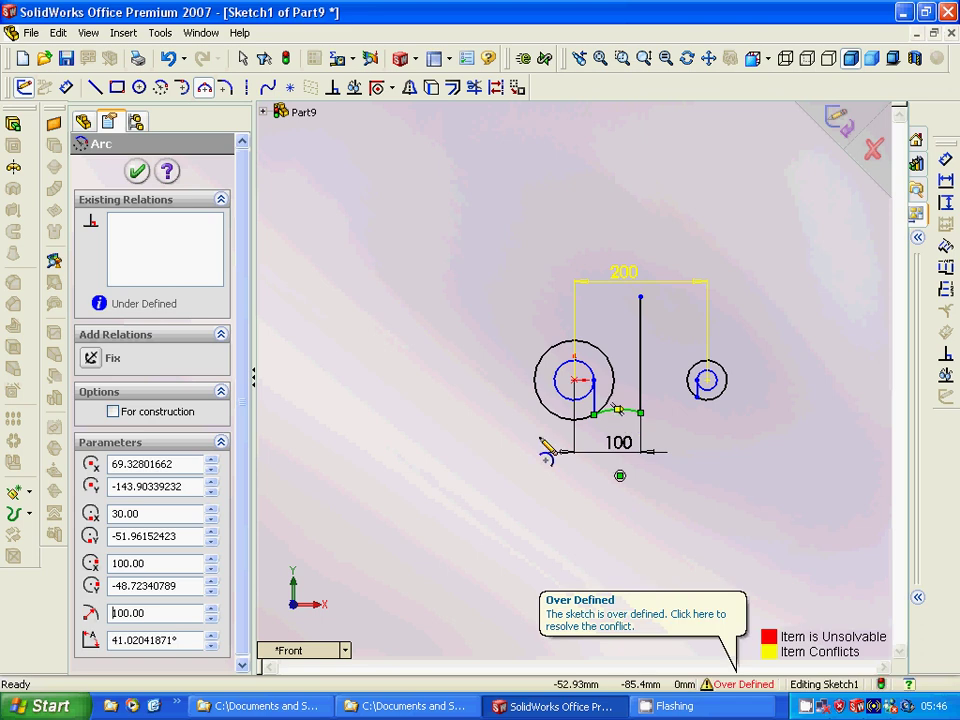
pyautogui.press('Escape')
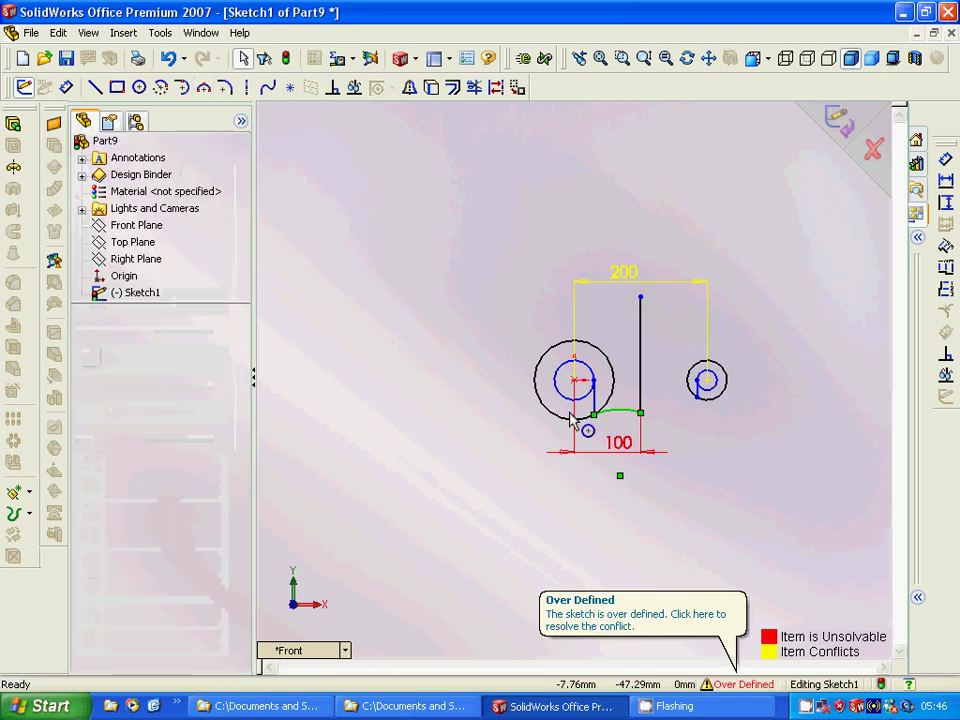
pyautogui.press('Escape')
# Step: Delete the short vertical line inside the large circle pair that meets the arc's end
pyautogui.click(595, 404)
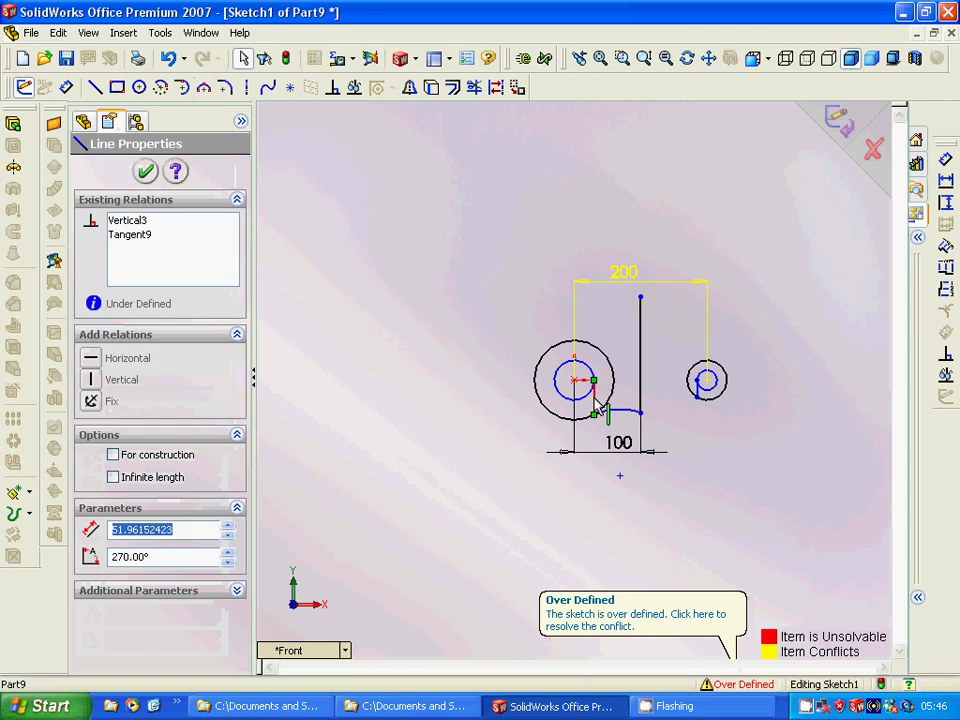
pyautogui.rightClick(595, 404)
pyautogui.click(628, 477)
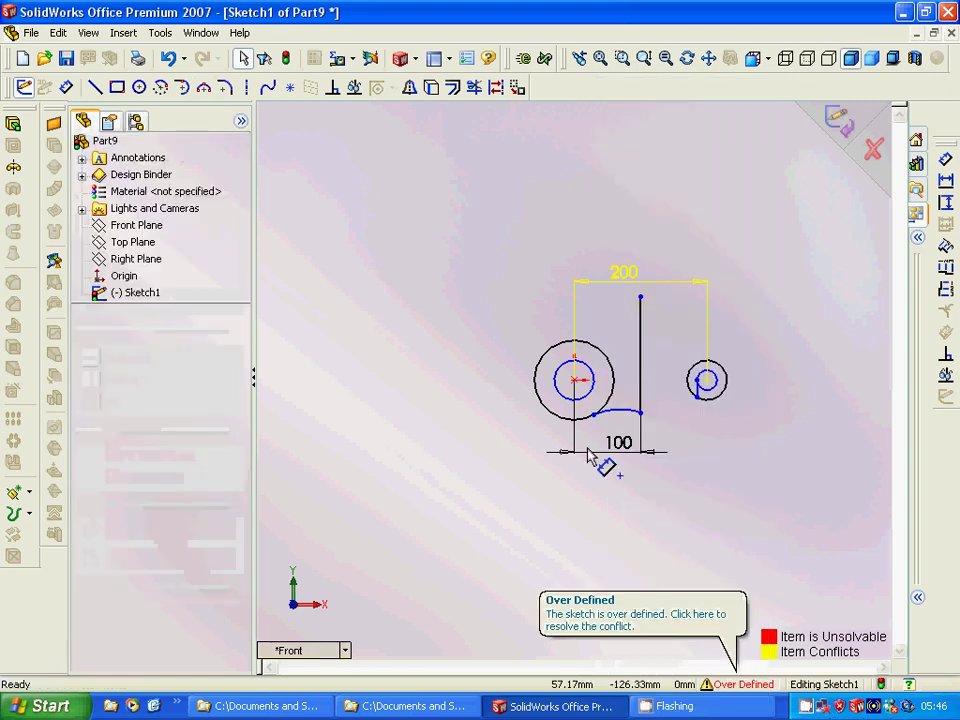
# Step: Make the 100 mm arc tangent to the large outer circle
pyautogui.click(621, 412)
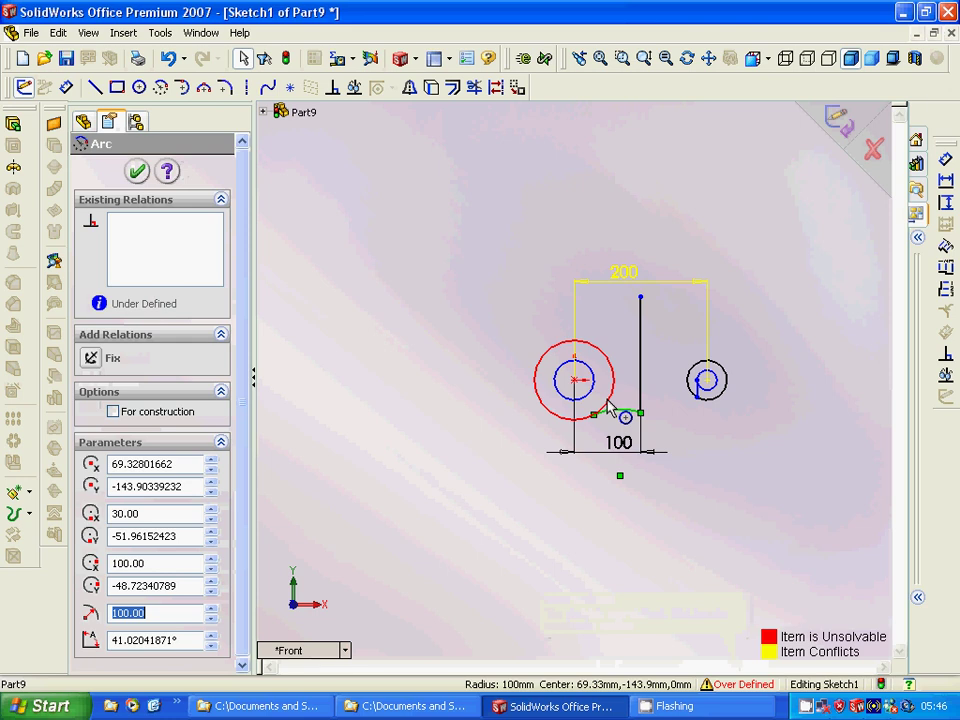
pyautogui.click(605, 401)
pyautogui.keyDown('ctrl'); pyautogui.click(612, 410); pyautogui.keyUp('ctrl')
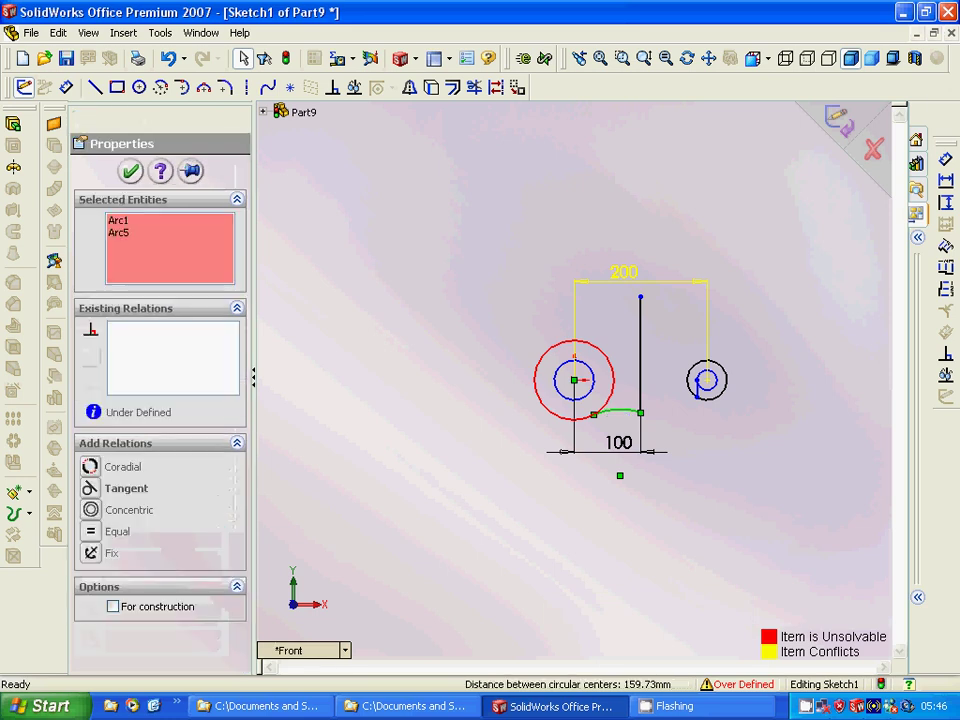
pyautogui.click(126, 488)
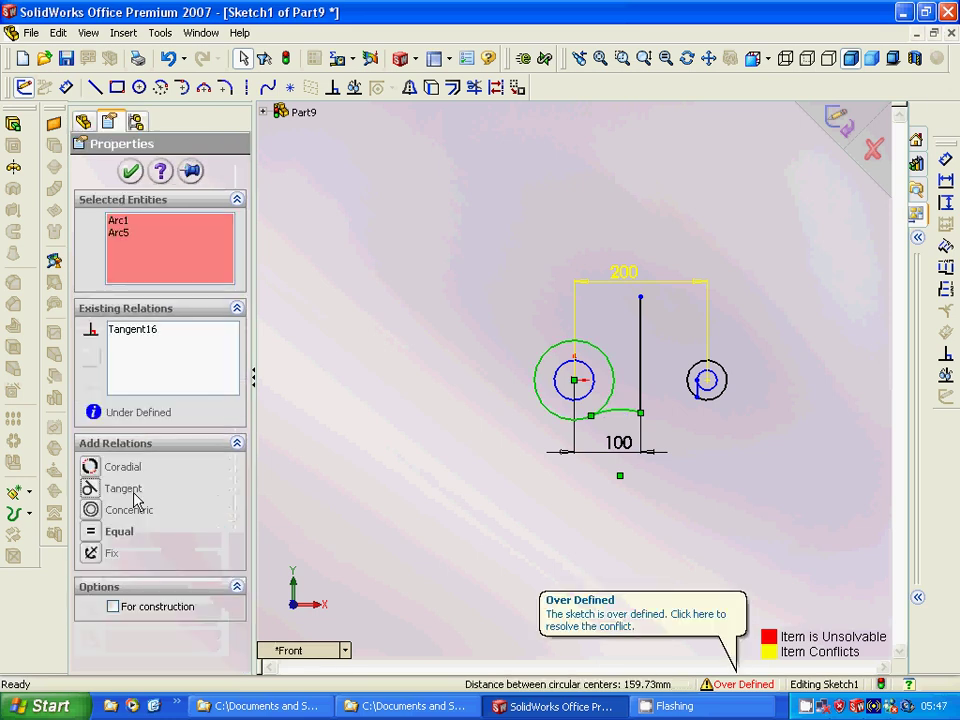
pyautogui.click(132, 172)
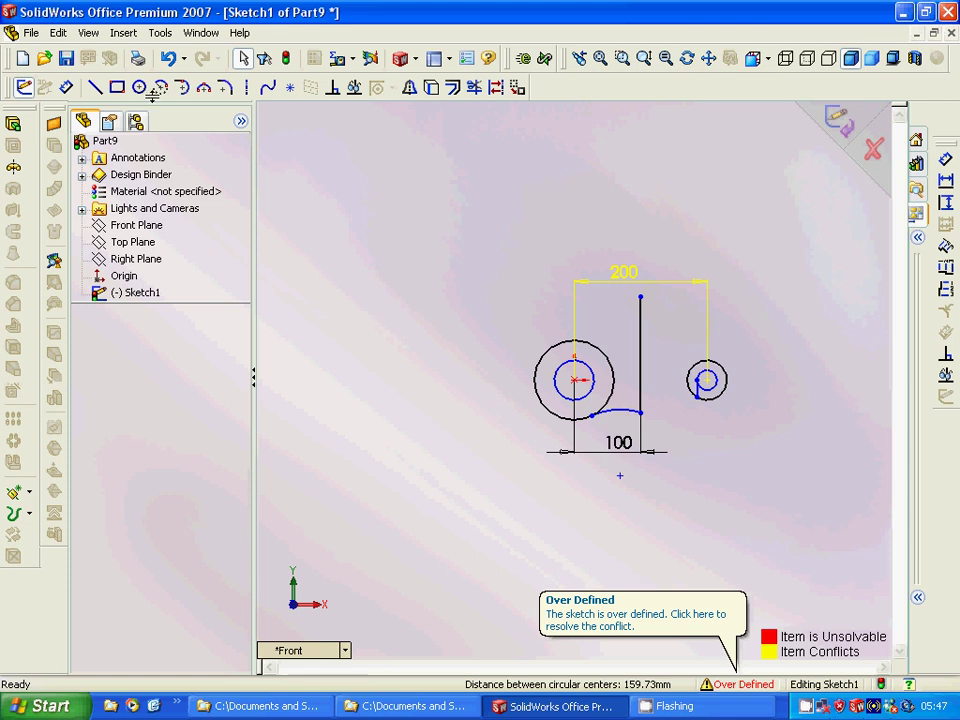
# Step: Sketch a three-point arc of 100 mm radius from the middle vertical line's lower end to the small circle's trimmed line end
pyautogui.click(204, 87)
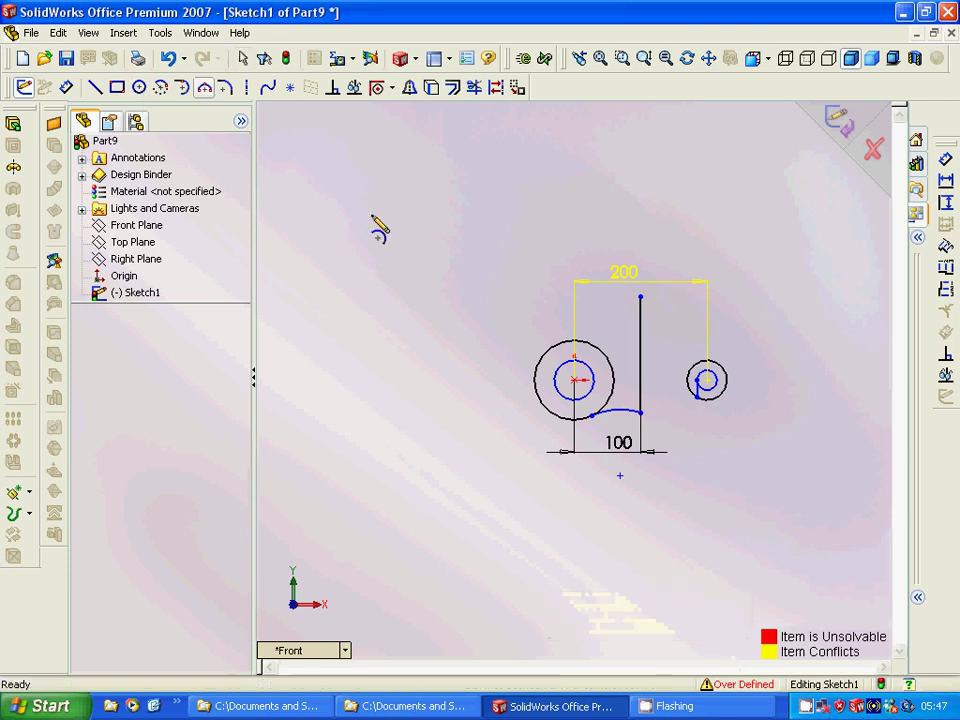
pyautogui.click(640, 412)
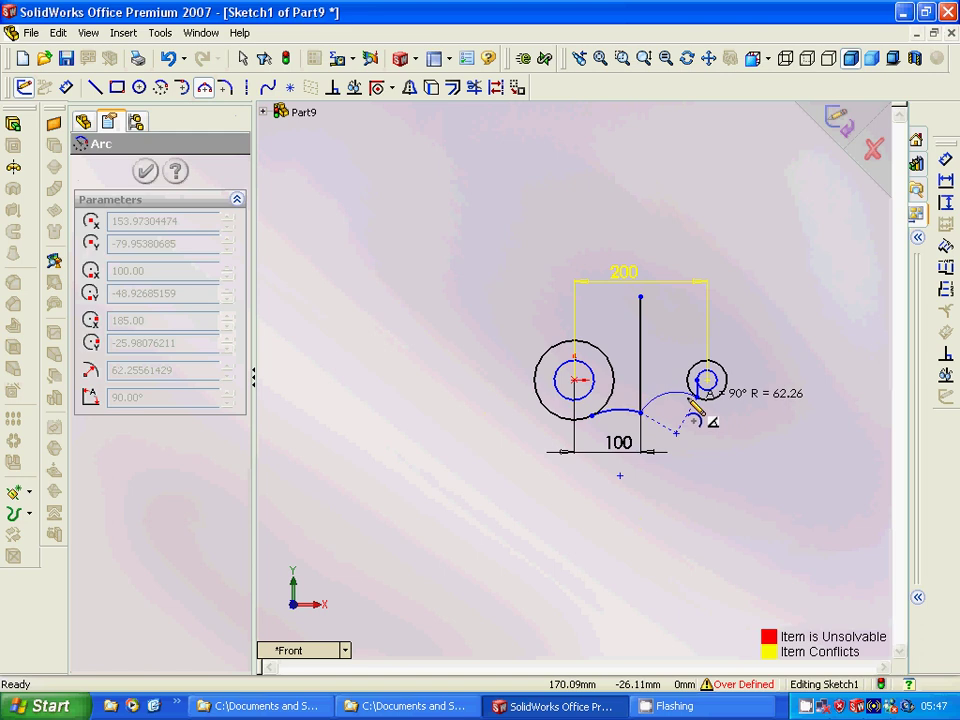
pyautogui.click(697, 399)
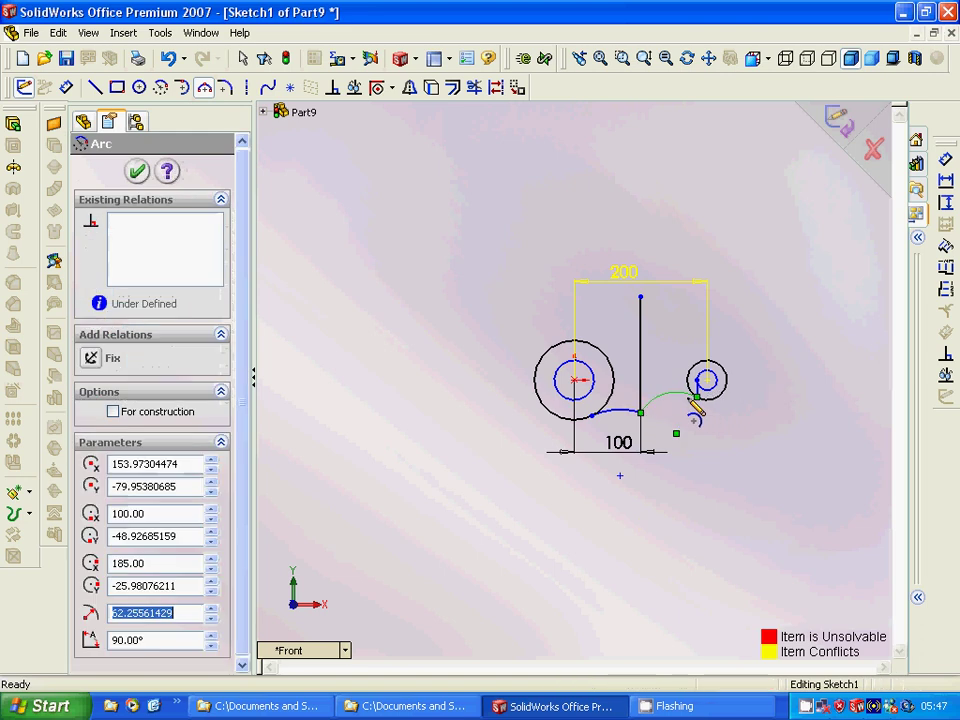
pyautogui.write('100')
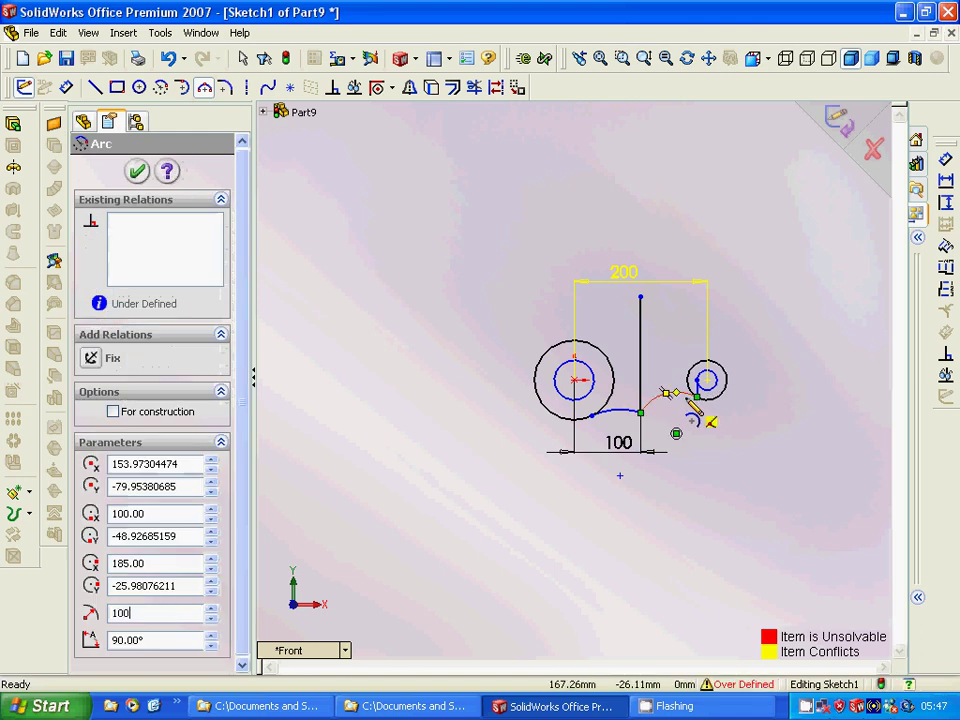
pyautogui.press('Return')
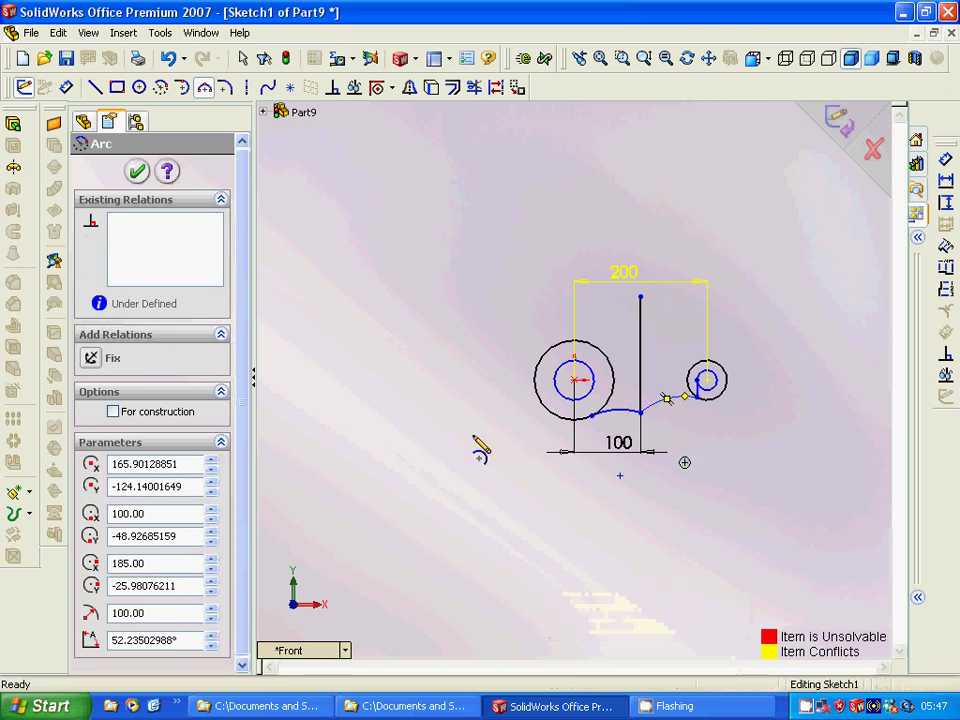
# Step: Delete the short vertical line inside the small circle pair that meets the second arc's end
pyautogui.click(698, 399)
pyautogui.press('Escape')
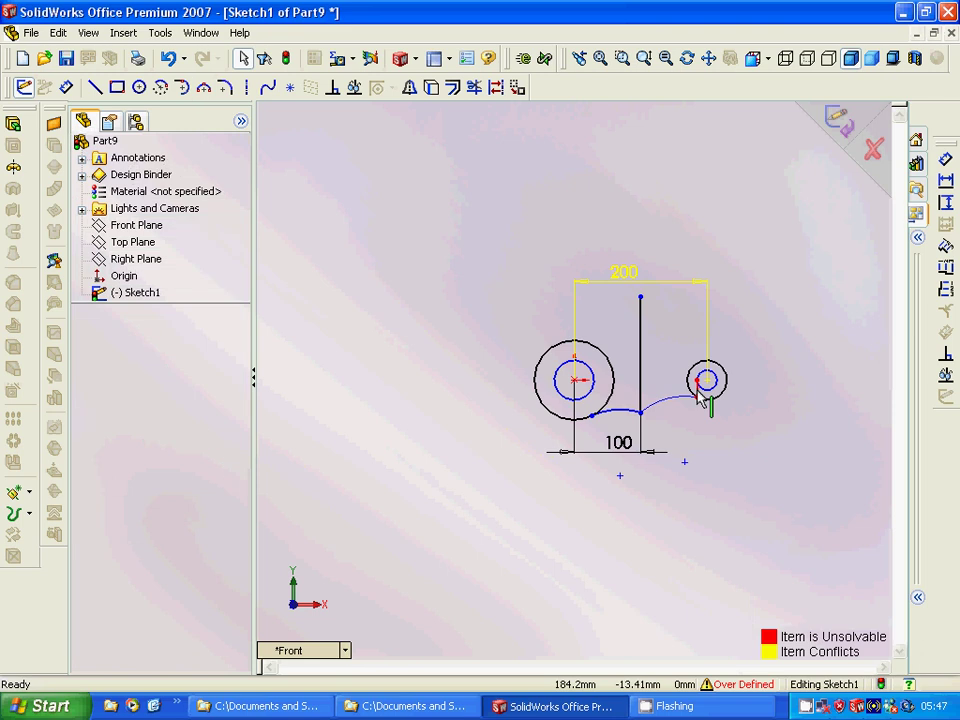
pyautogui.rightClick(696, 394)
pyautogui.click(739, 473)
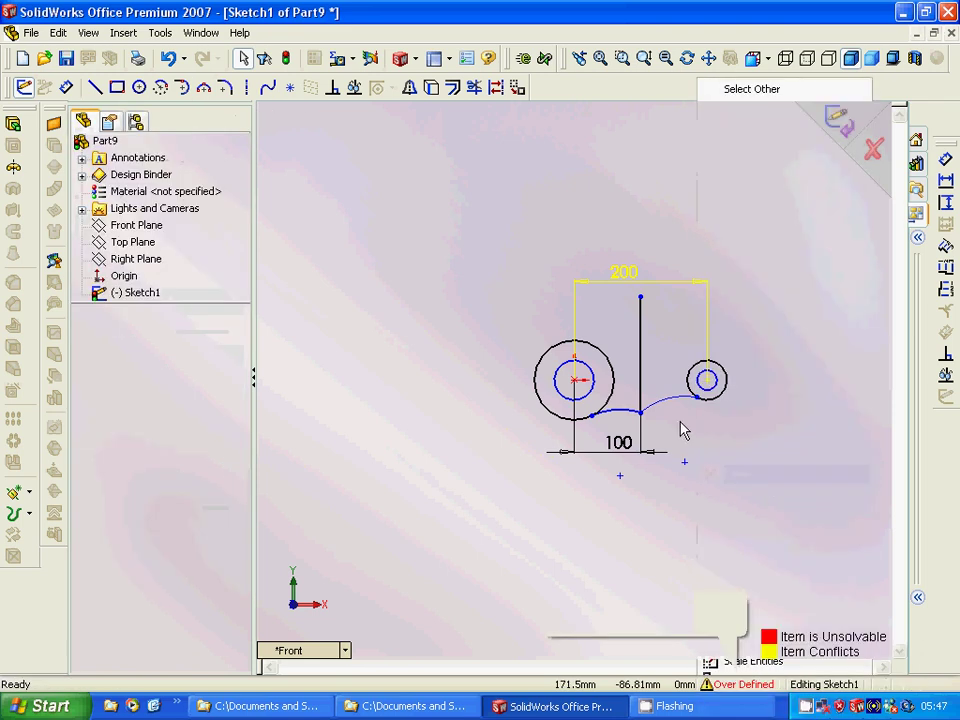
# Step: Make the second 100 mm arc tangent to the small outer circle
pyautogui.click(672, 406)
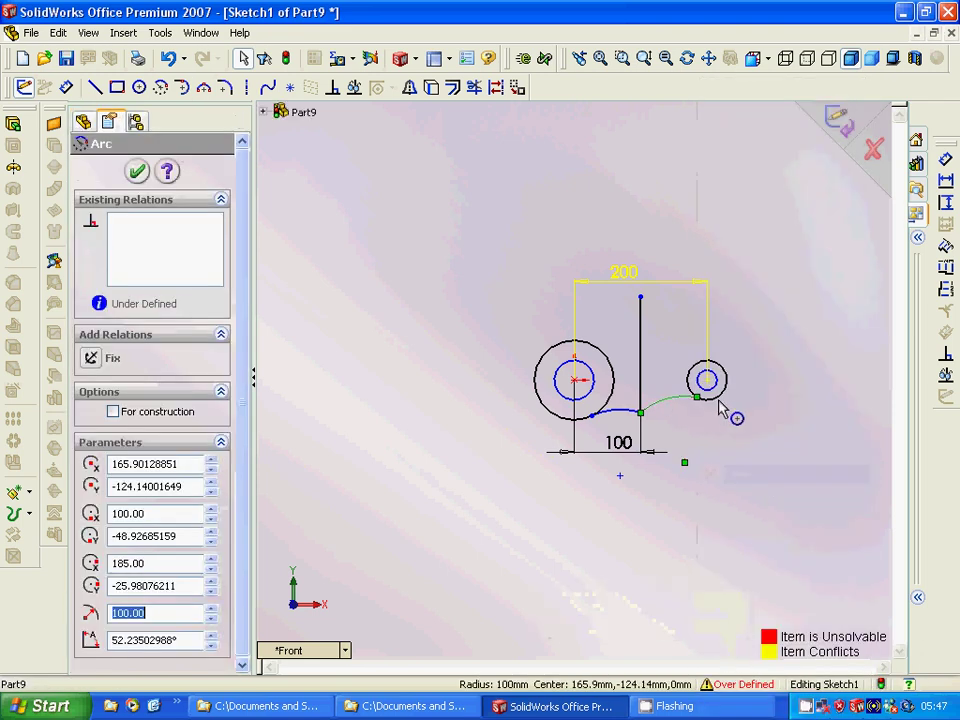
pyautogui.keyDown('ctrl'); pyautogui.click(718, 405); pyautogui.keyUp('ctrl')
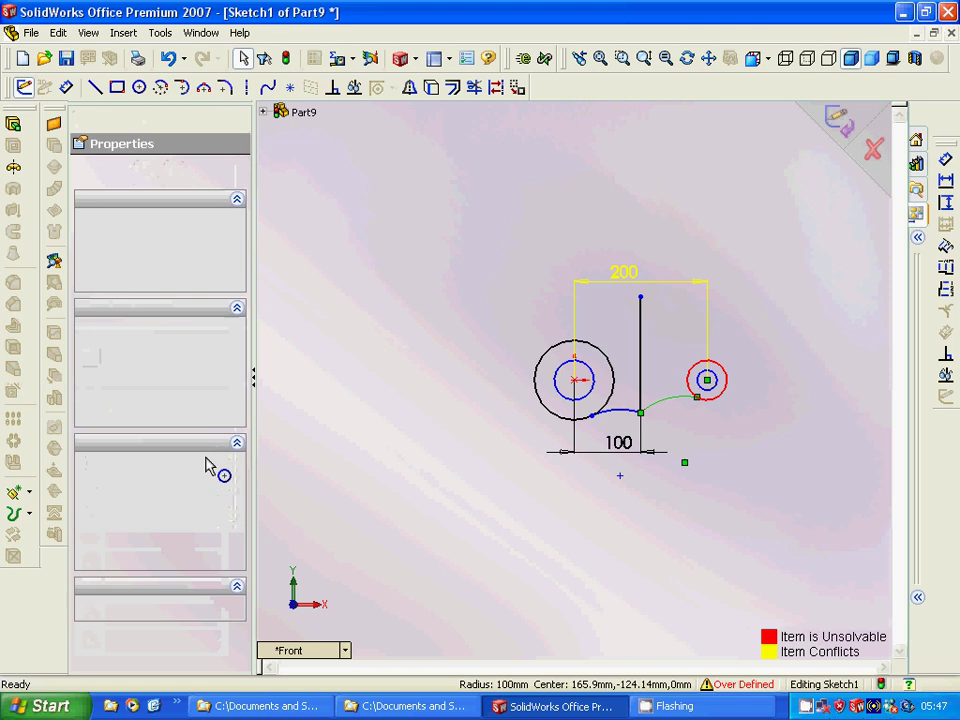
pyautogui.click(125, 488)
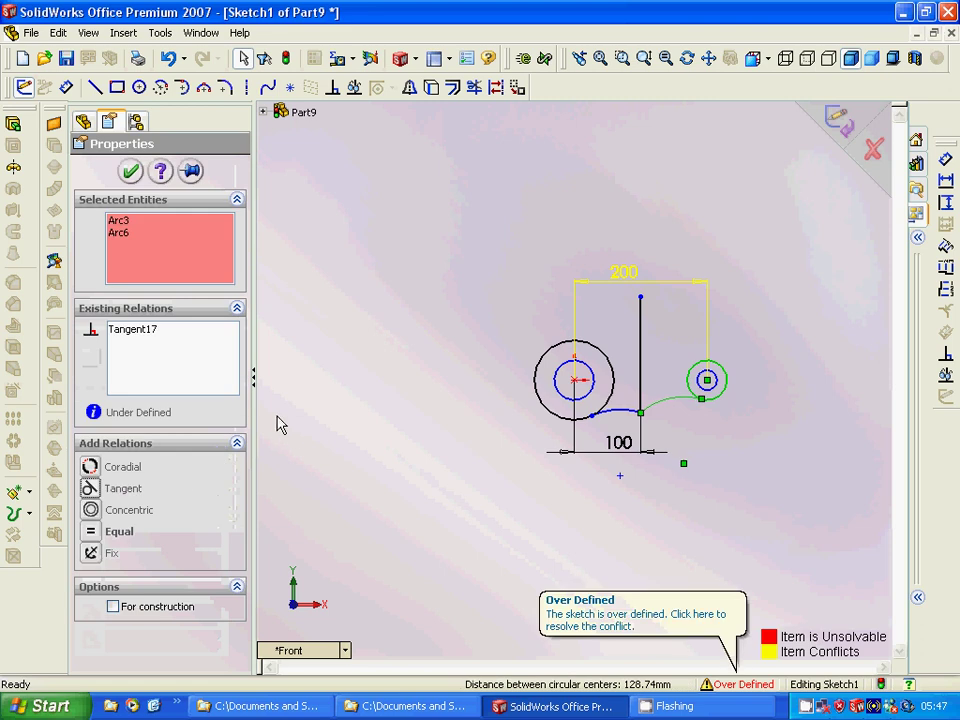
pyautogui.click(130, 172)
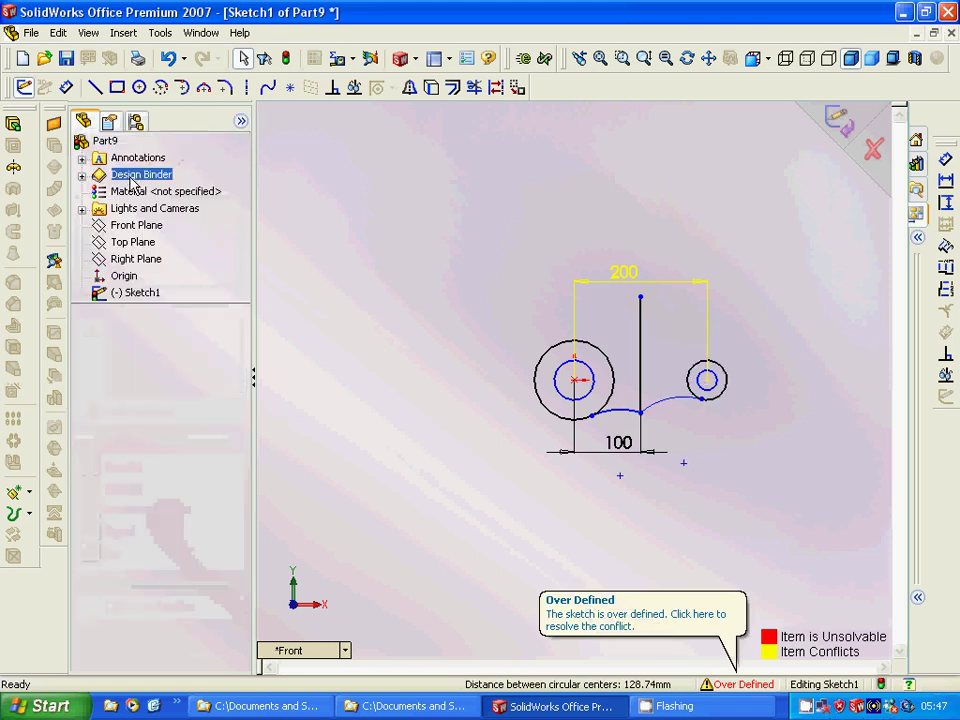
# Step: Delete the middle vertical line together with its 100 mm dimension
pyautogui.click(640, 386)
pyautogui.rightClick(640, 388)
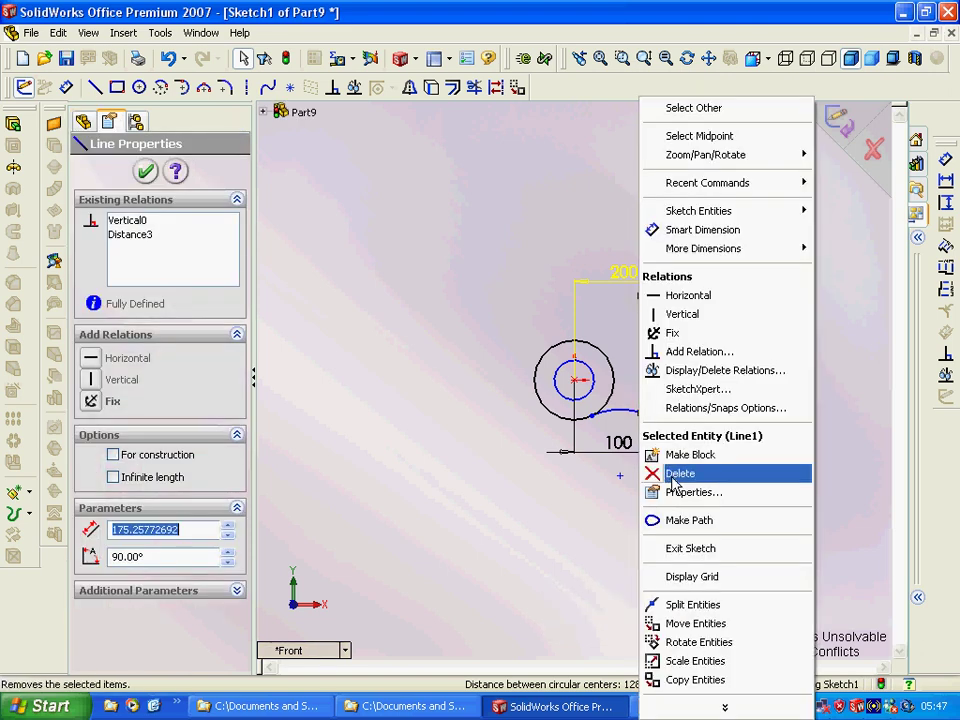
pyautogui.click(680, 475)
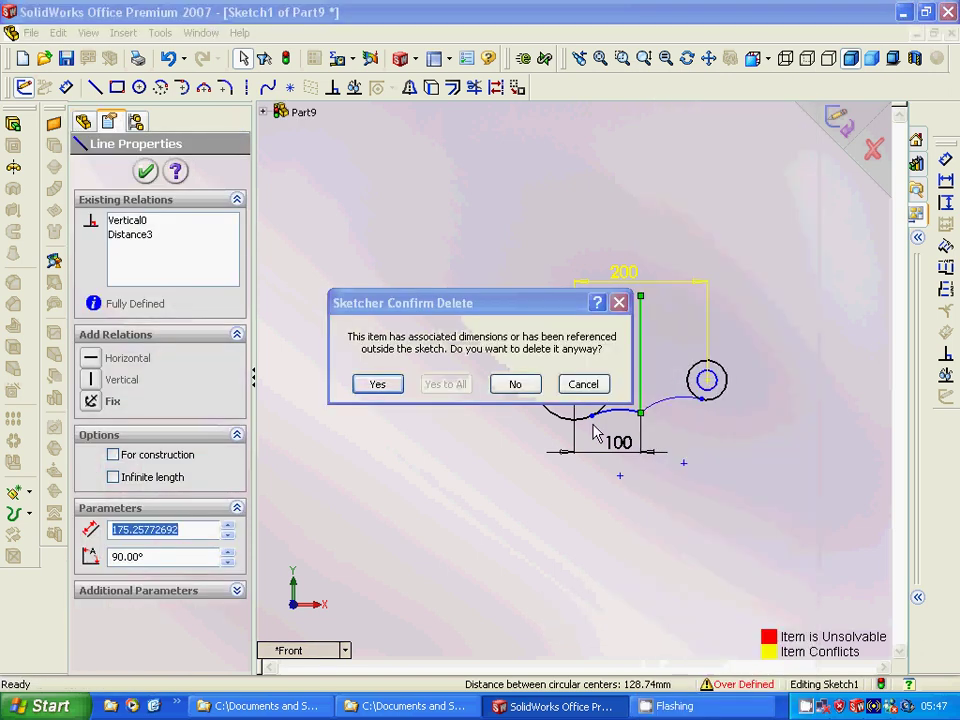
pyautogui.click(374, 385)
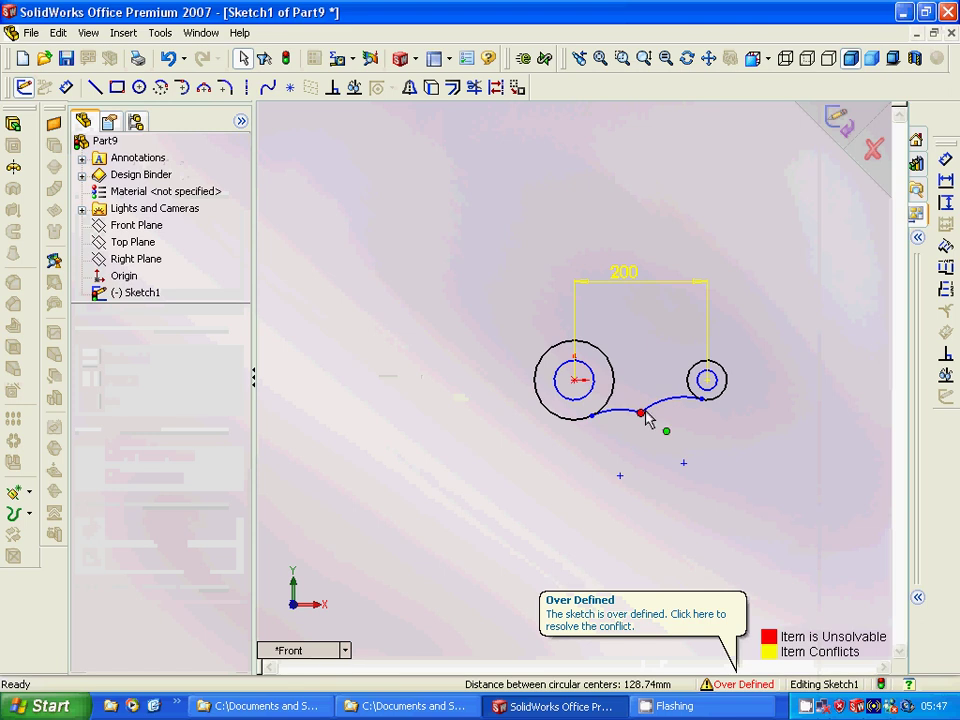
# Step: Add a 10 mm sketch fillet at the corner where the two arcs meet
pyautogui.click(226, 88)
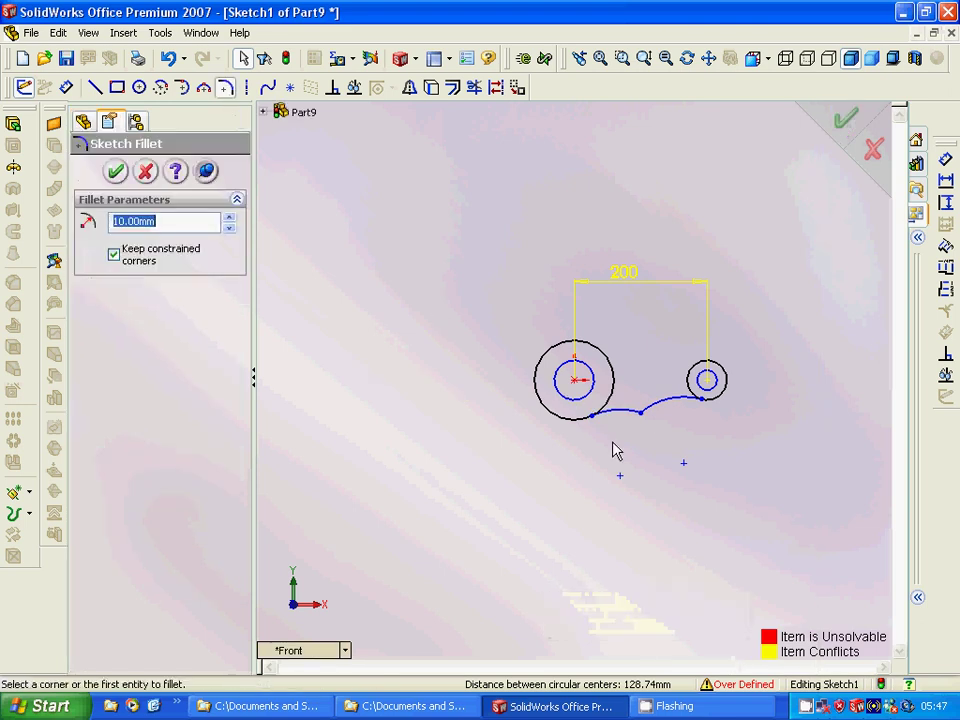
pyautogui.click(633, 416)
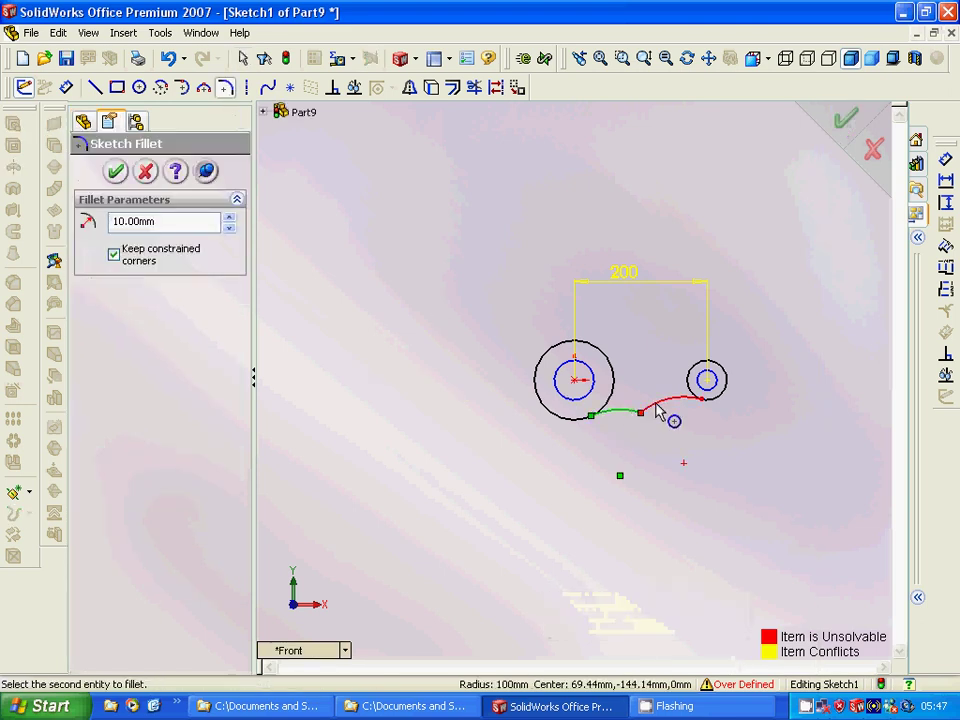
pyautogui.click(651, 410)
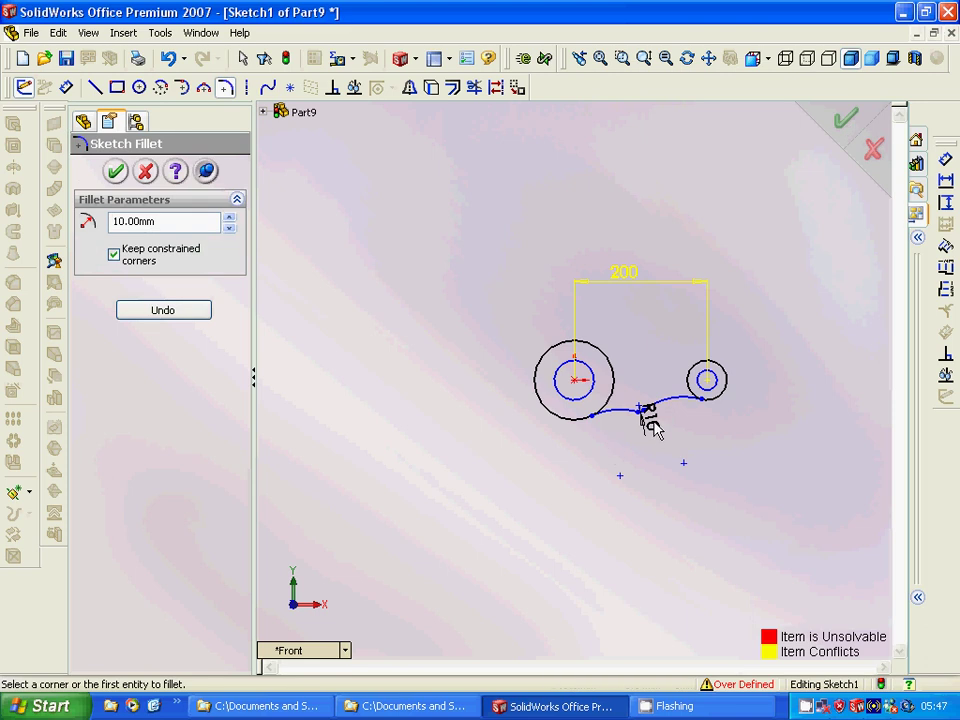
# Step: Try to change the sketch fillet's radius to 50 mm and finish the fillet command
pyautogui.doubleClick(156, 221)
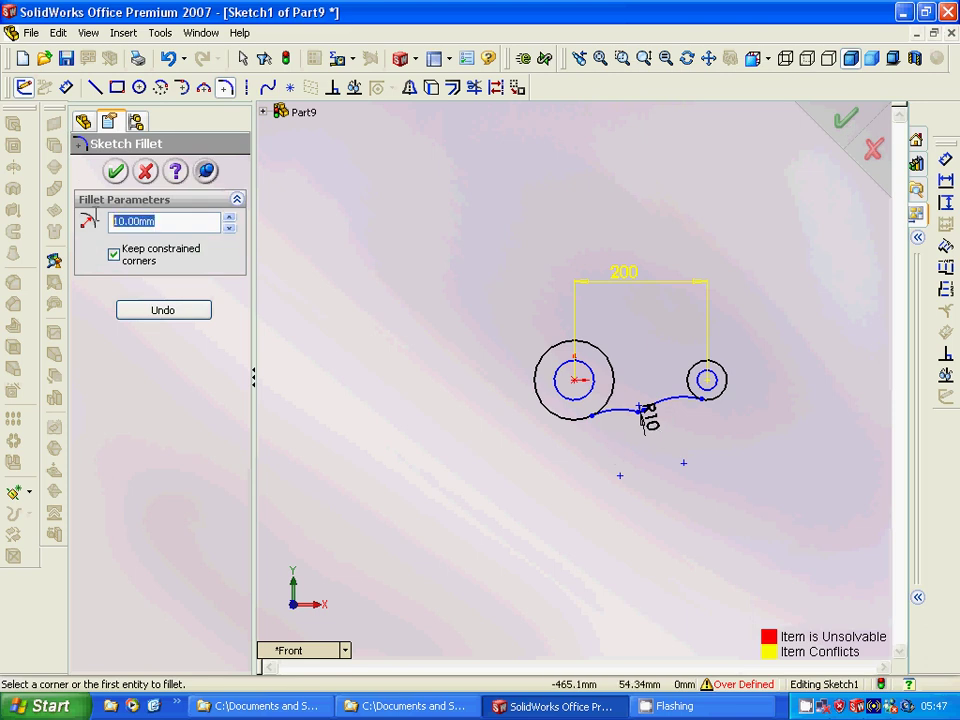
pyautogui.write('50')
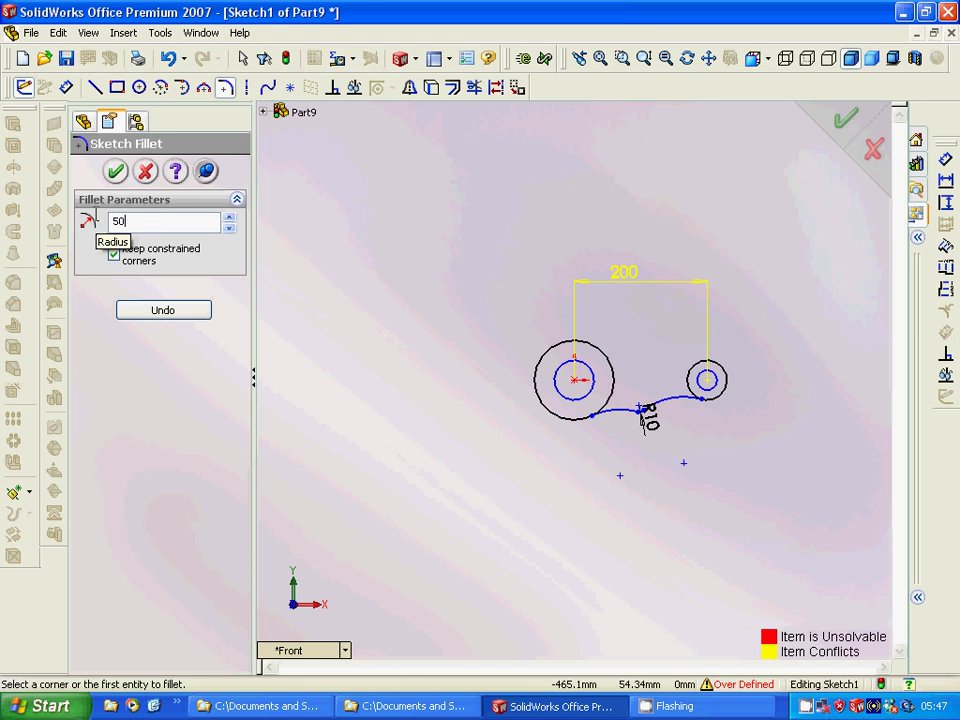
pyautogui.press('Return')
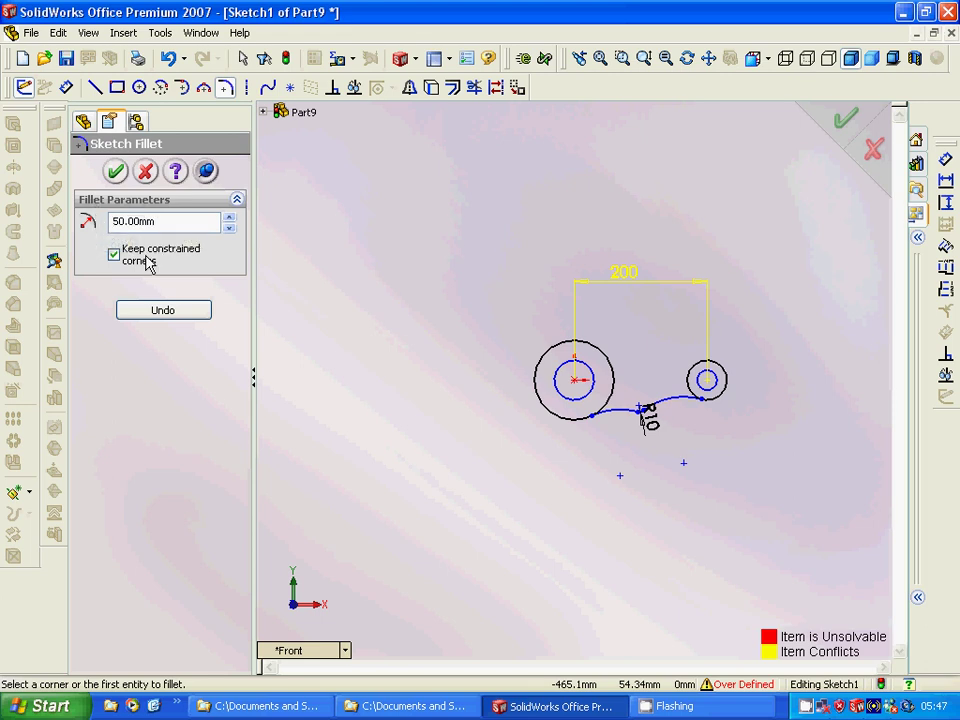
pyautogui.click(117, 173)
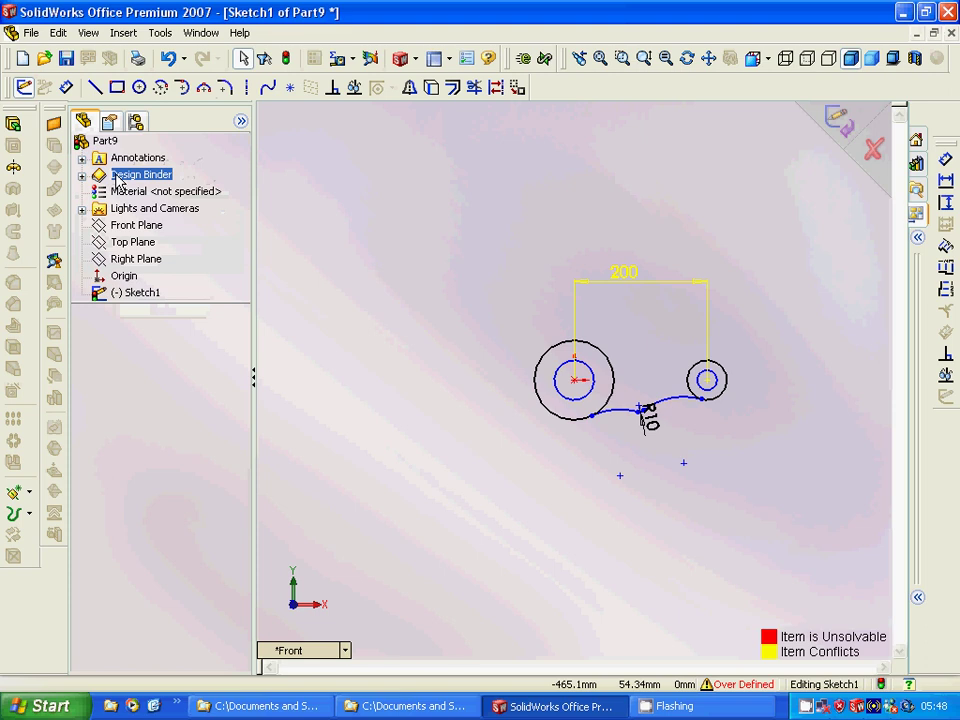
pyautogui.rightClick(151, 297)
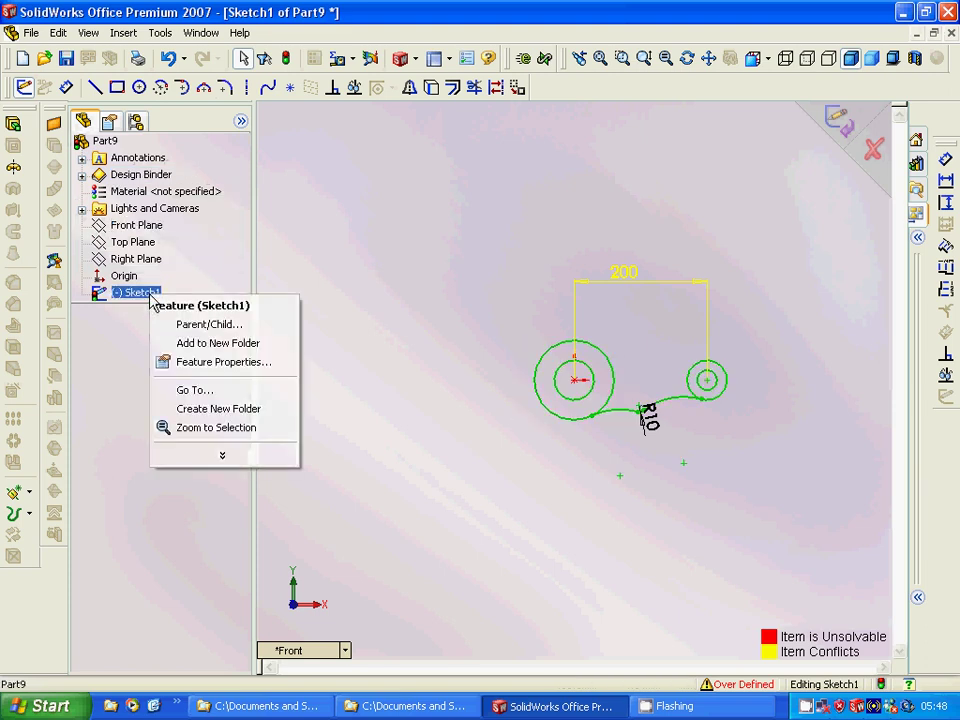
pyautogui.click(332, 324)
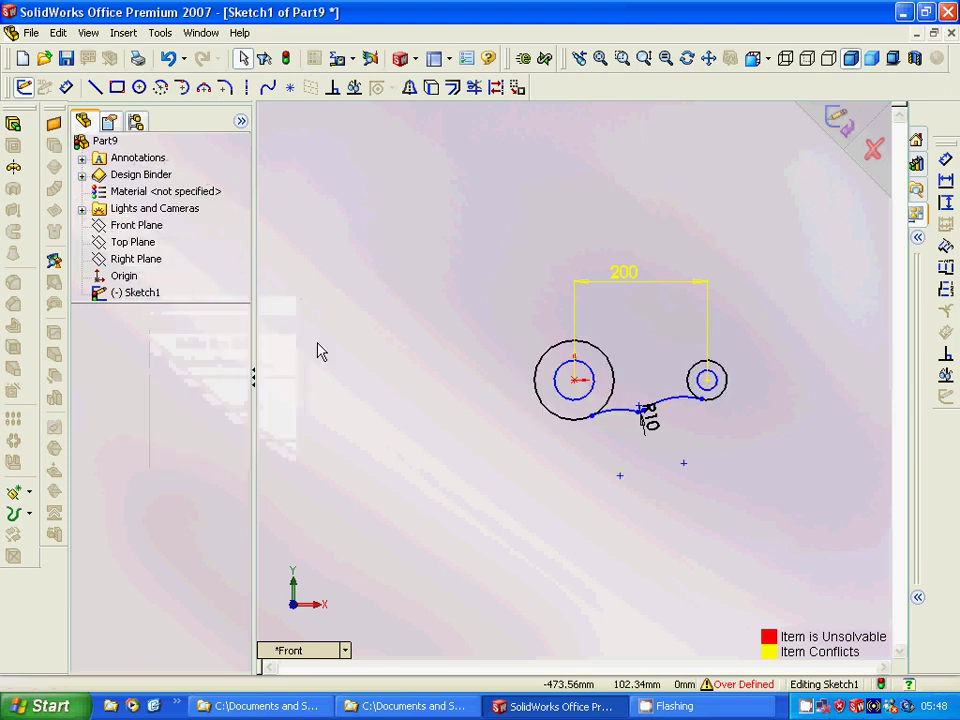
# Step: Review the property settings of the R10 fillet dimension and close them
pyautogui.click(646, 424)
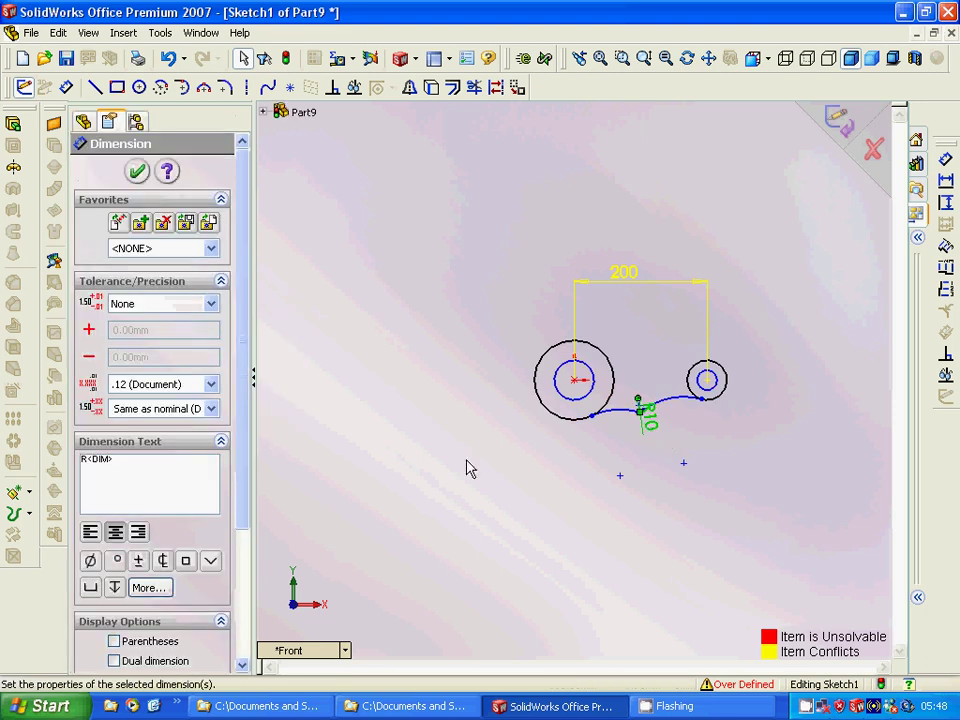
pyautogui.scroll(-4, 176, 504)
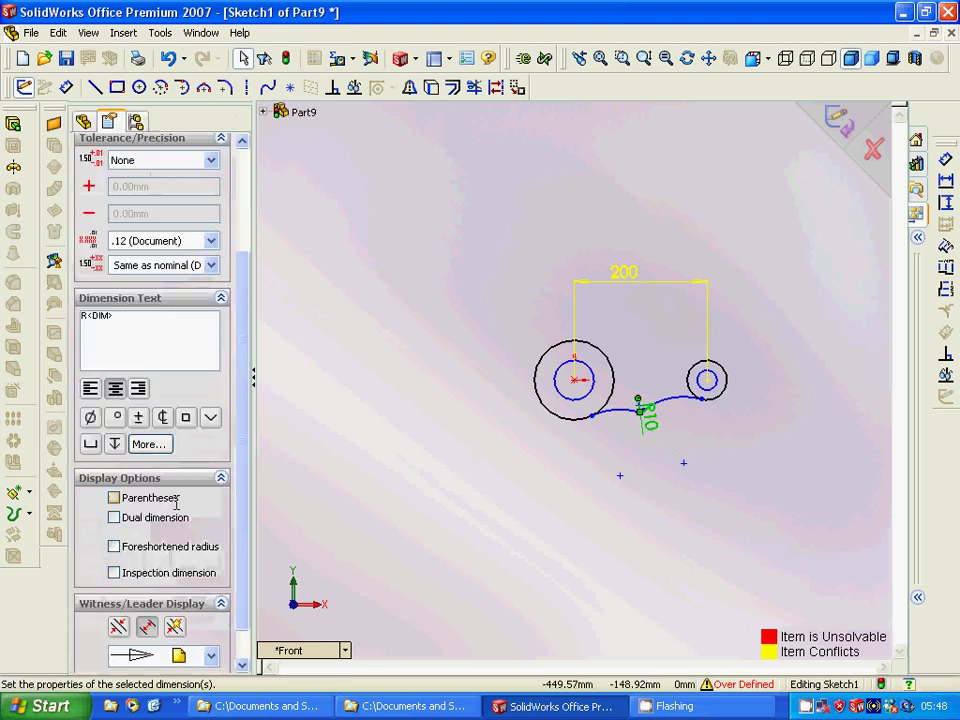
pyautogui.scroll(4, 181, 508)
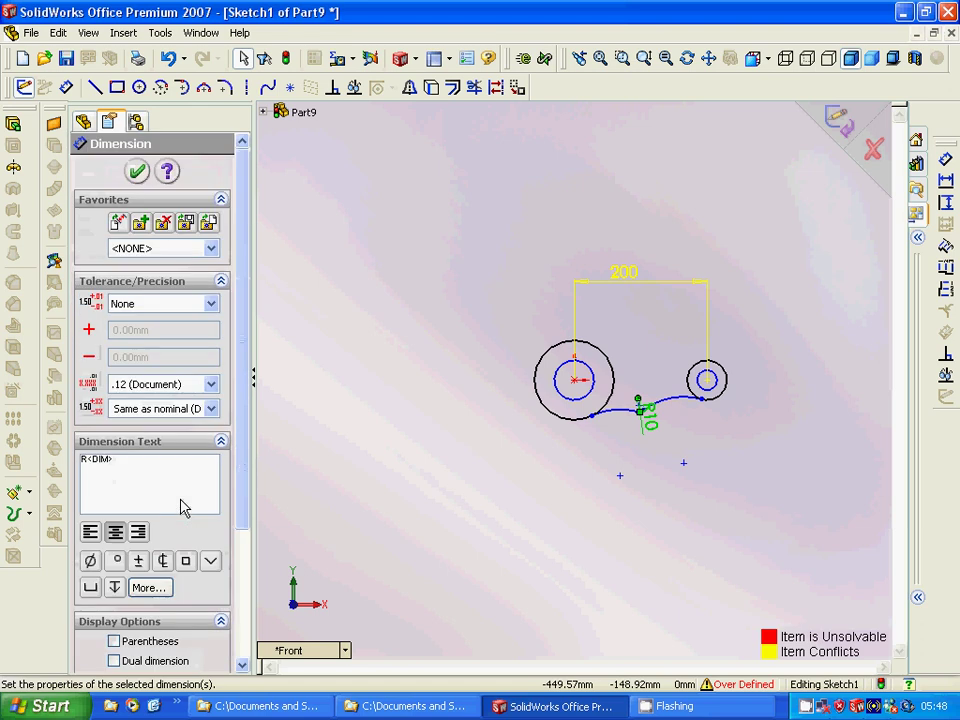
pyautogui.click(135, 169)
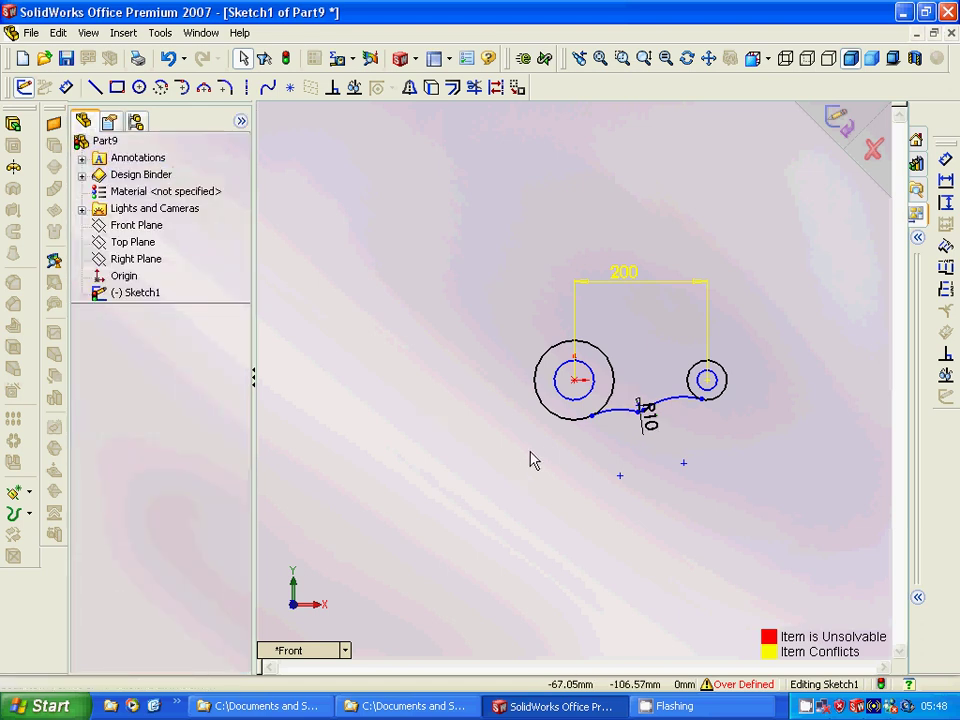
# Step: Undo the 10 mm sketch fillet between the two arcs
pyautogui.hotkey('ctrl', 'z')
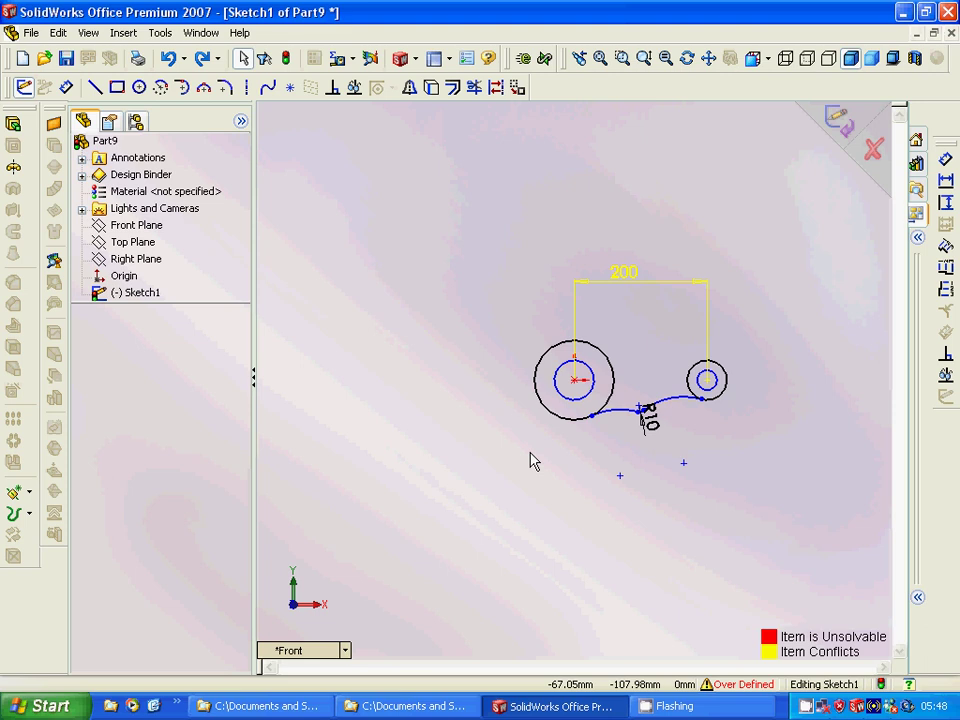
pyautogui.hotkey('ctrl', 'z')
pyautogui.click(533, 473)
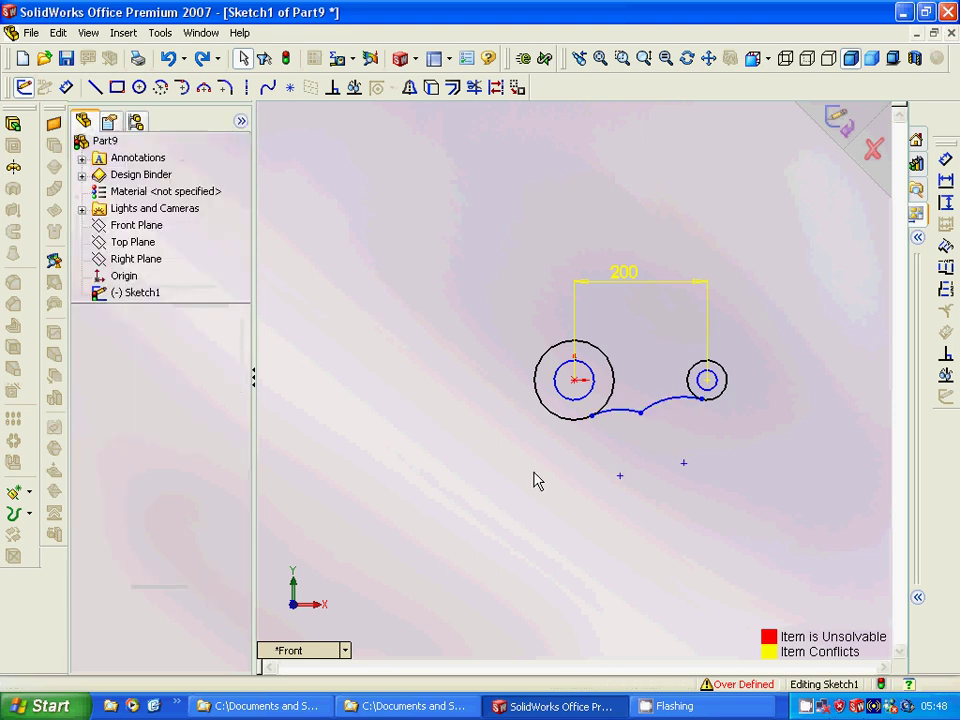
# Step: Try a tangent relation between the two 100 mm arcs and undo it
pyautogui.click(669, 406)
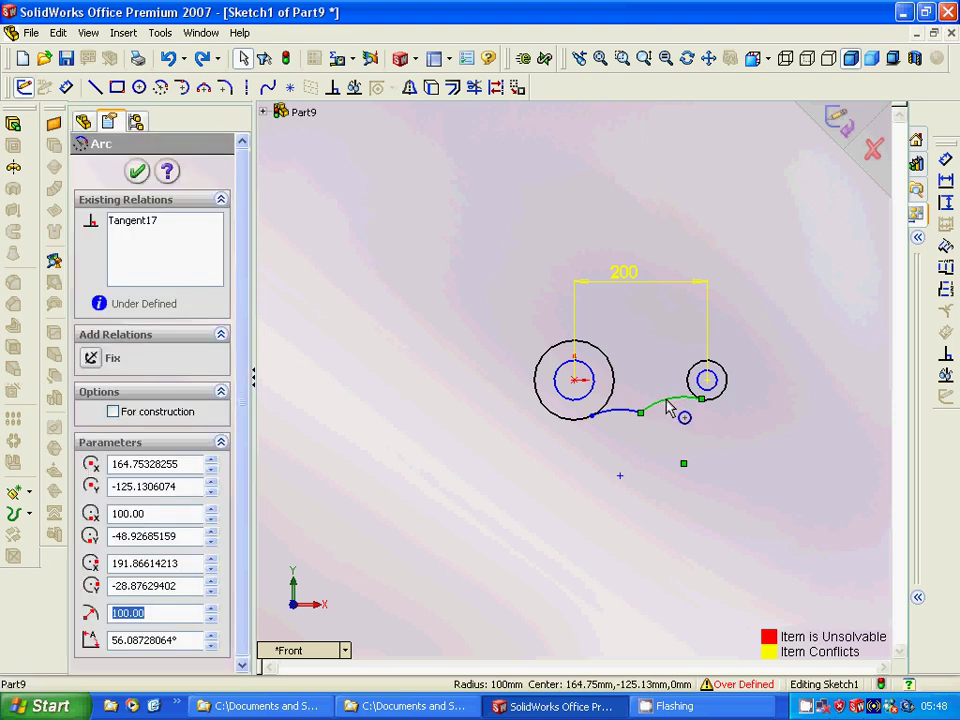
pyautogui.click(617, 414)
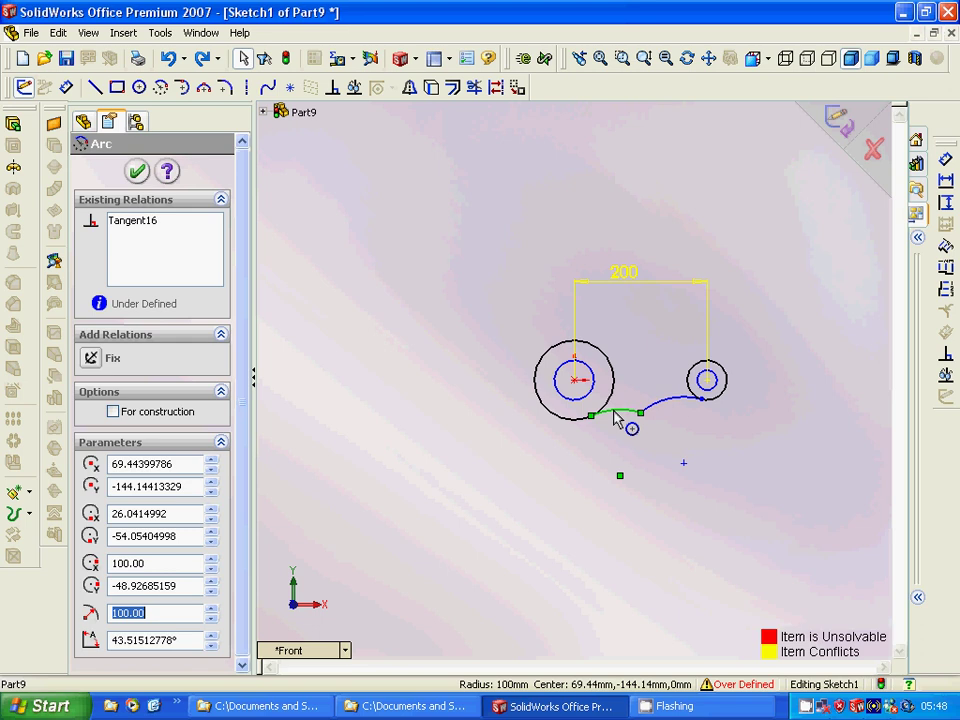
pyautogui.click(661, 410)
pyautogui.keyDown('ctrl'); pyautogui.click(617, 413); pyautogui.keyUp('ctrl')
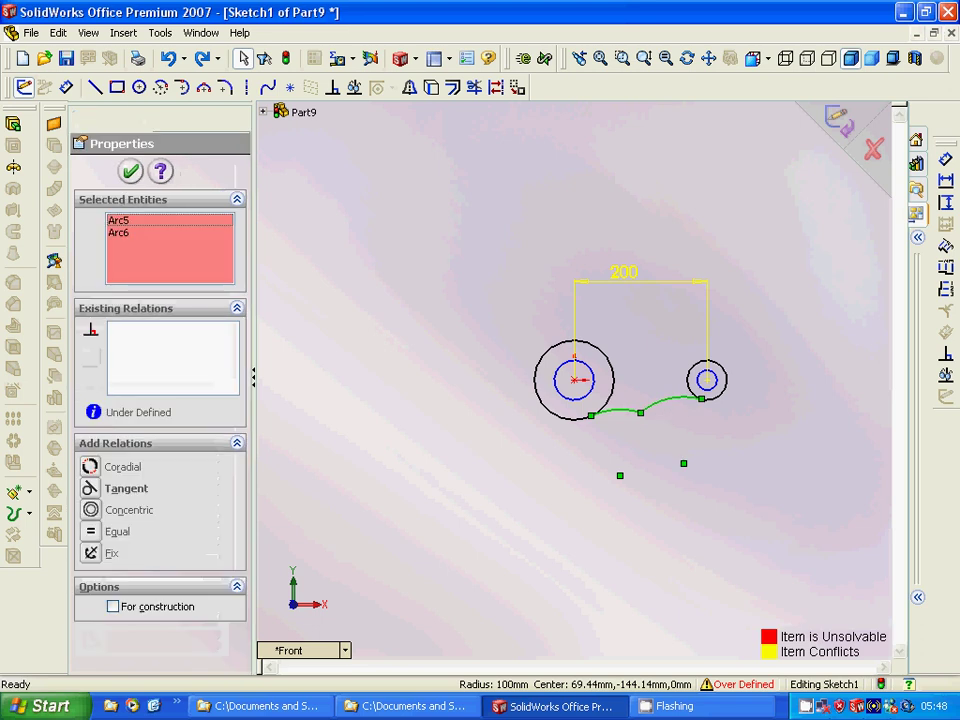
pyautogui.click(140, 490)
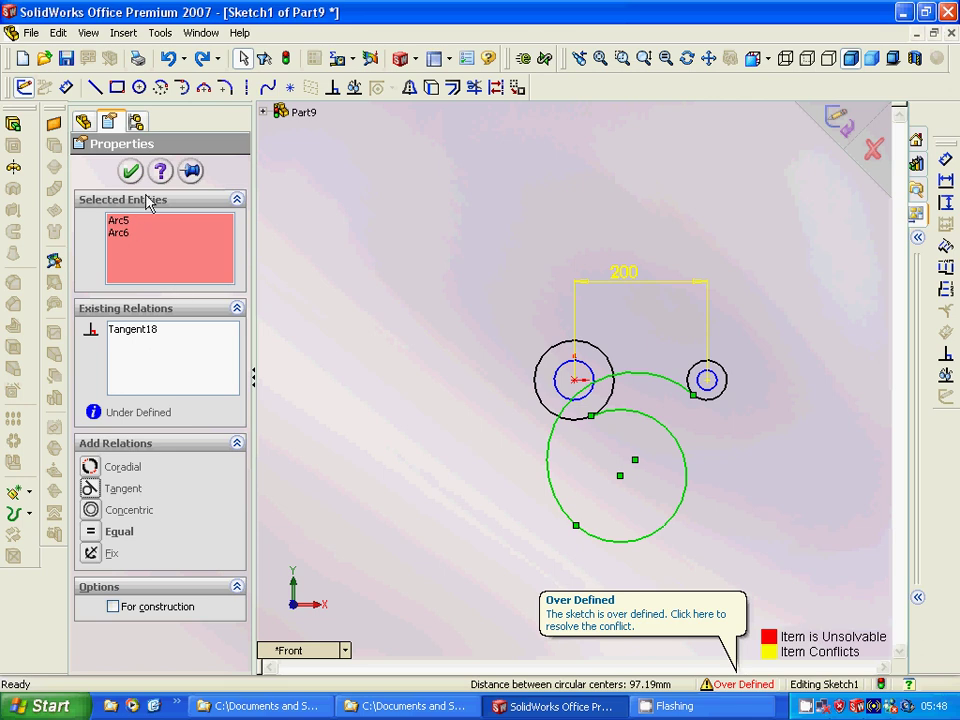
pyautogui.click(326, 255)
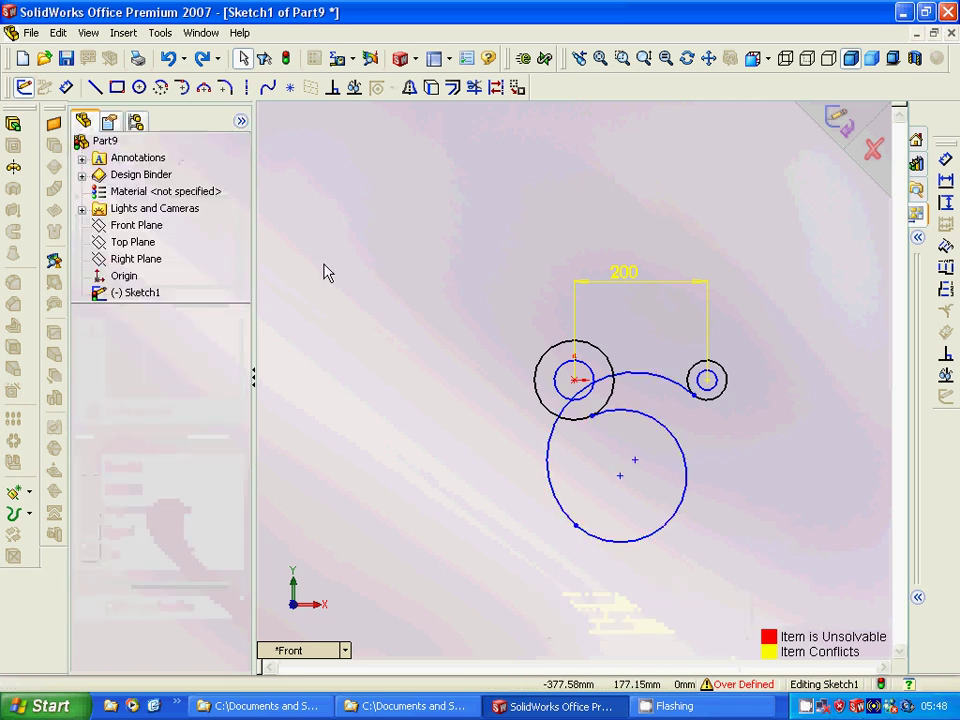
pyautogui.hotkey('ctrl', 'z')
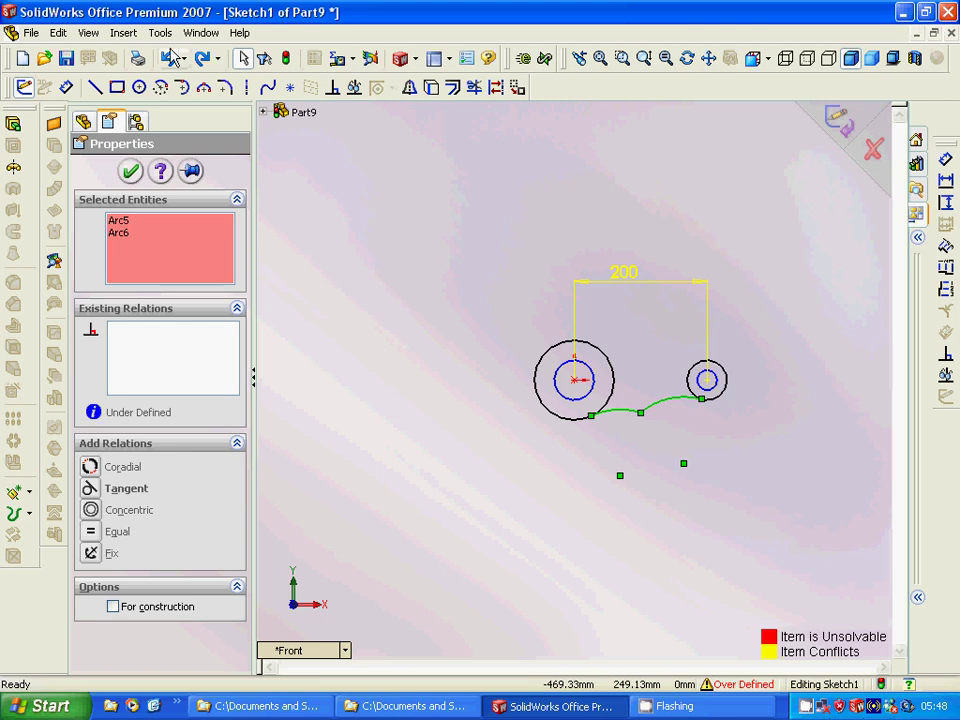
# Step: Add a 20 mm sketch fillet between the two 100 mm arcs
pyautogui.click(227, 88)
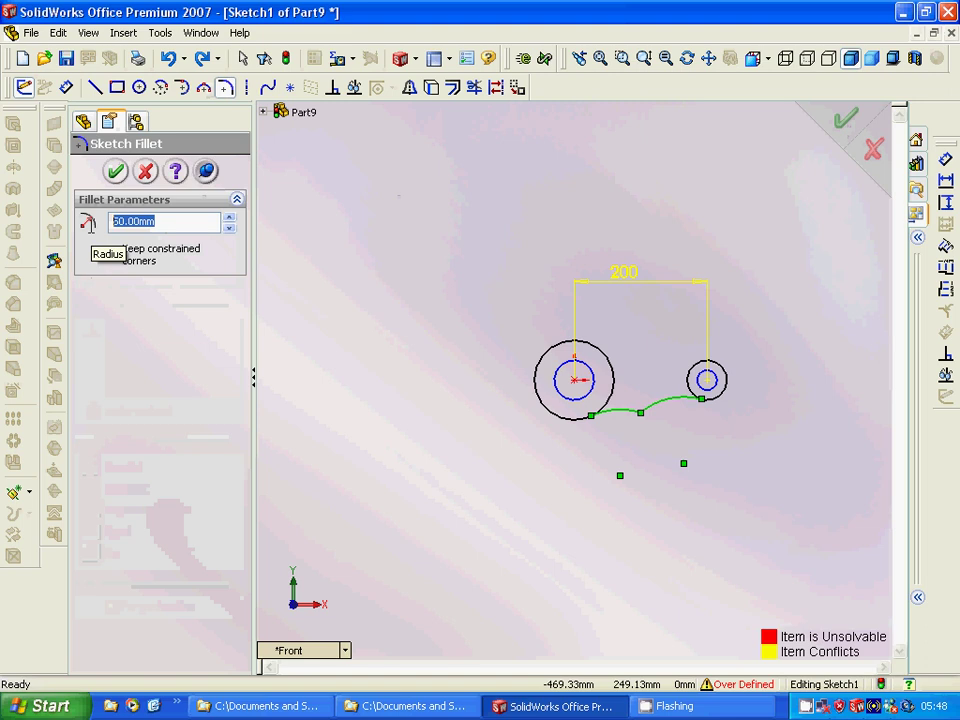
pyautogui.write('20')
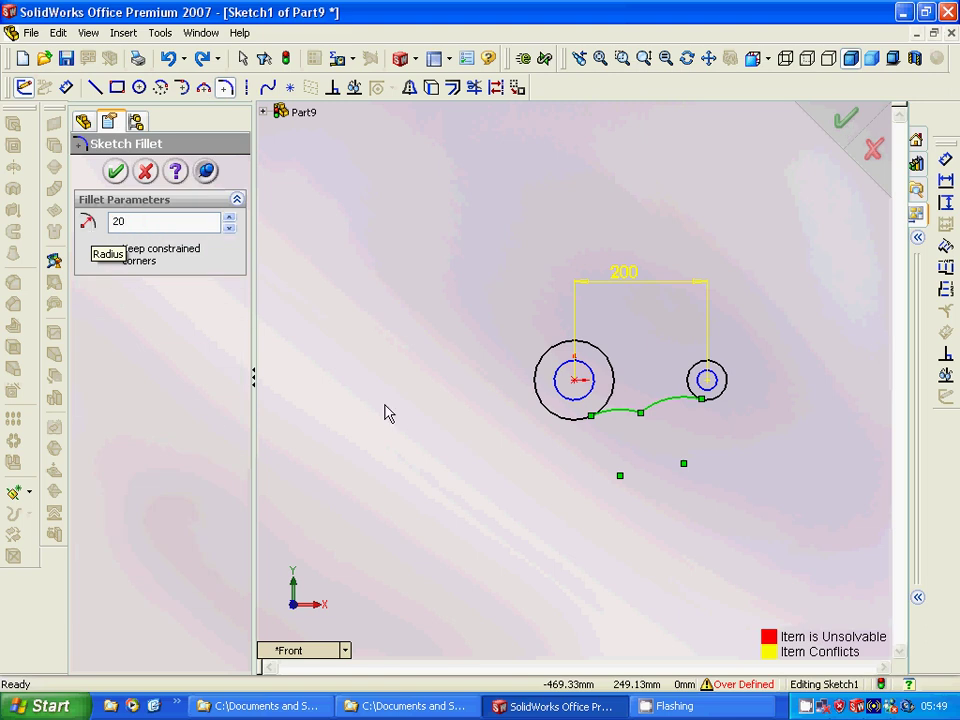
pyautogui.click(630, 412)
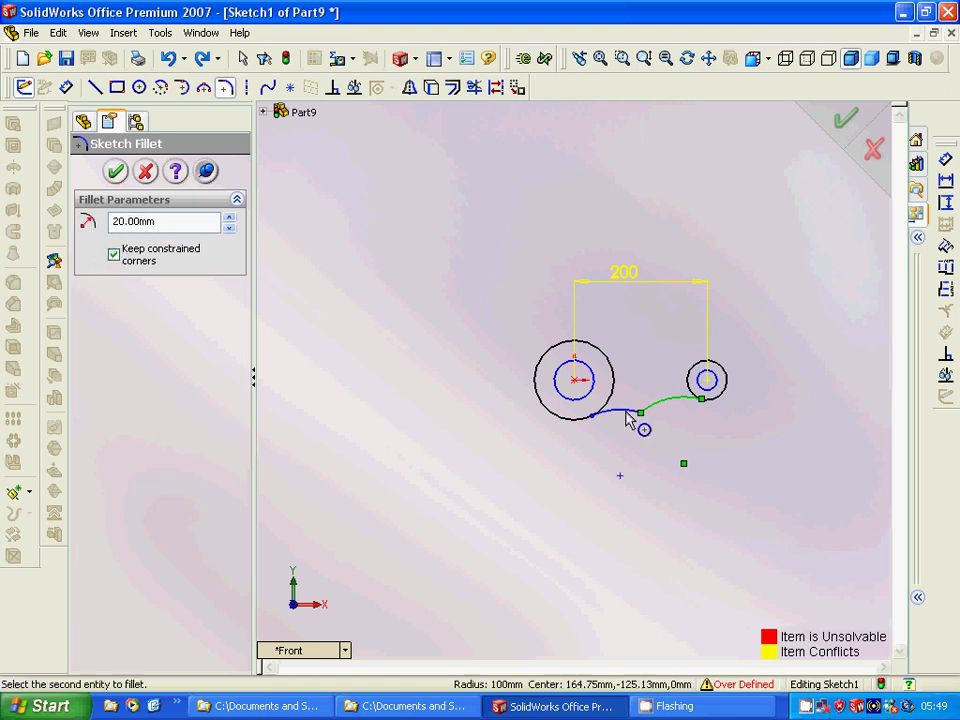
pyautogui.click(655, 408)
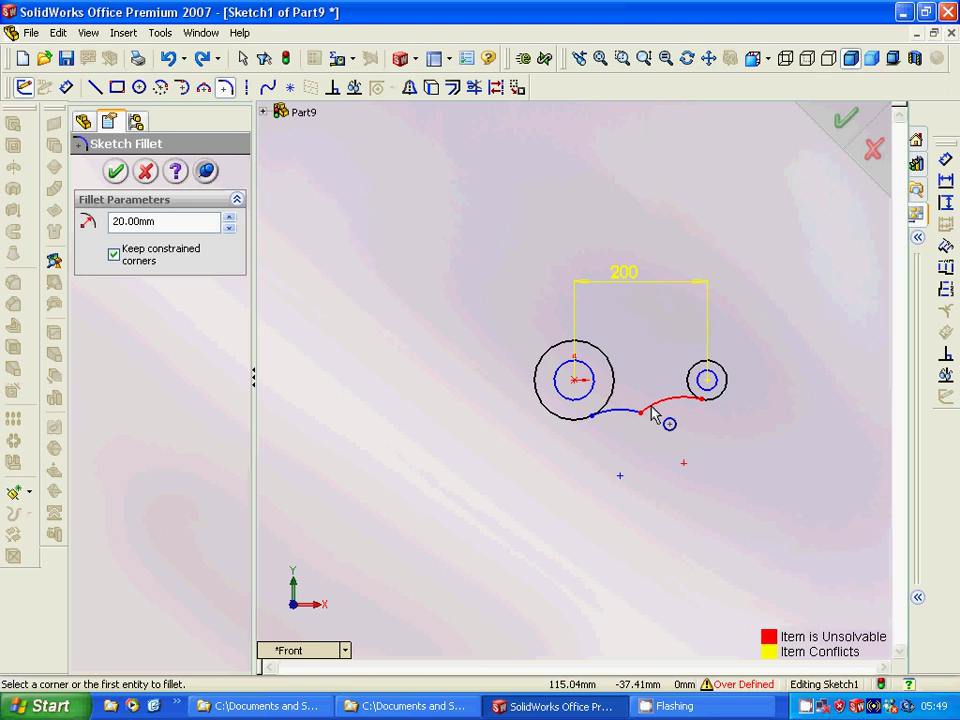
pyautogui.click(657, 413)
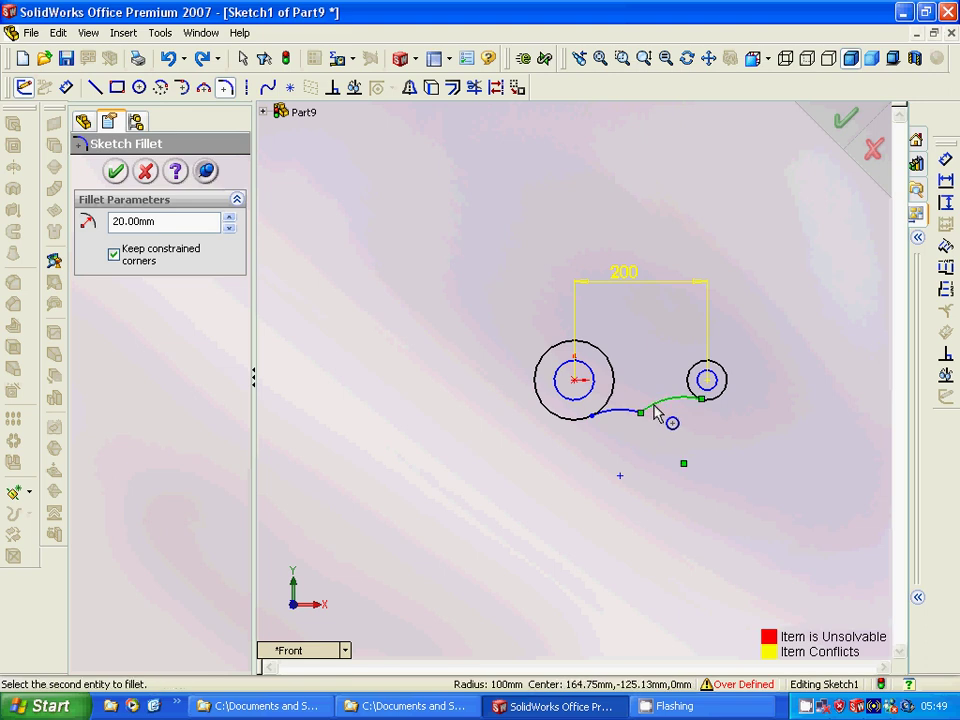
pyautogui.click(625, 415)
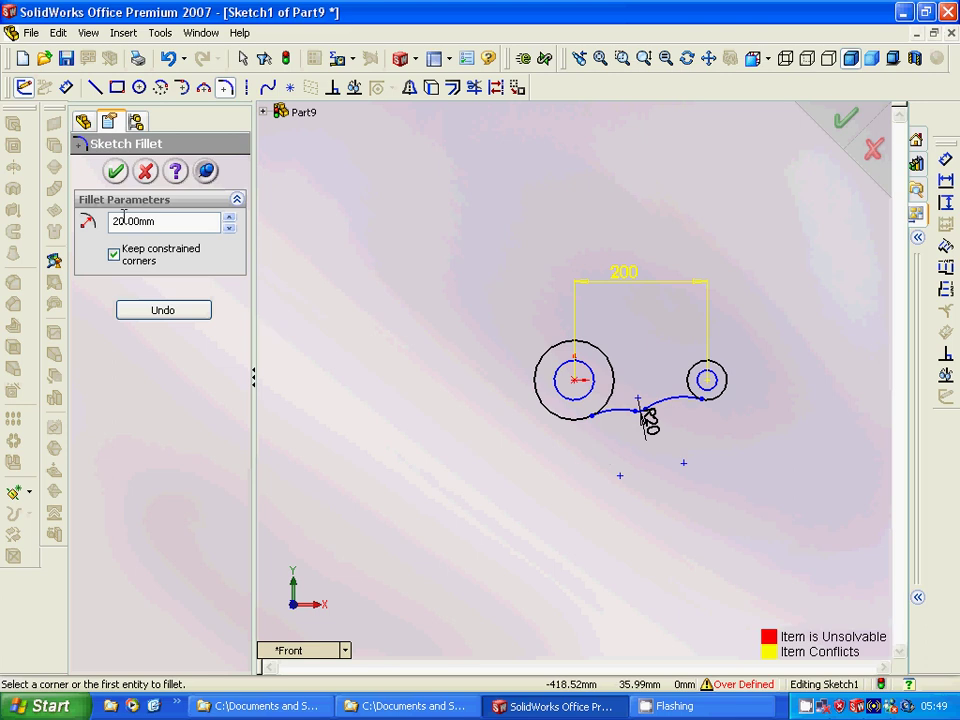
# Step: Try to change the sketch fillet's radius to 30 mm and finish the fillet command
pyautogui.moveTo(117, 221); pyautogui.dragTo(106, 220)
pyautogui.write('3')
pyautogui.click(116, 171)
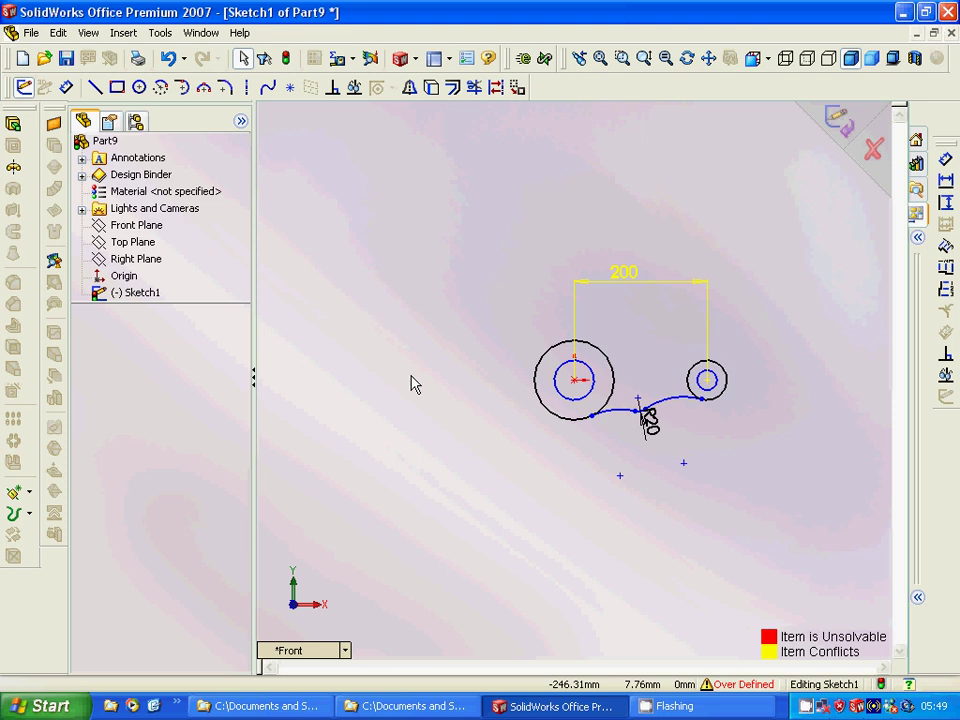
# Step: Undo the 20 mm sketch fillet and check the properties of the two arcs and their shared corner point
pyautogui.click(657, 425)
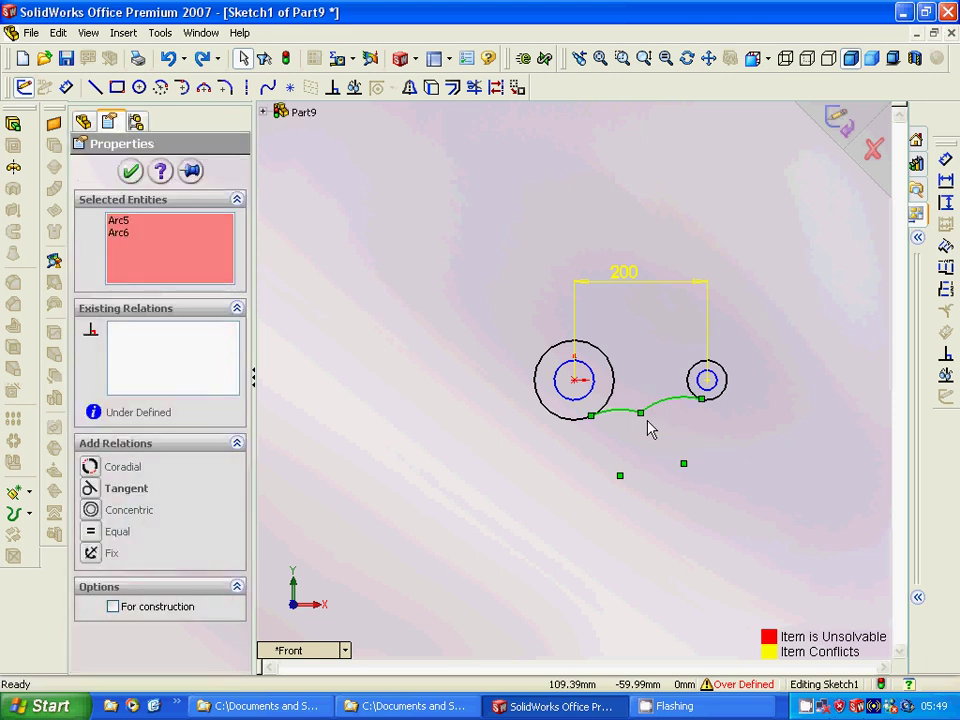
pyautogui.click(642, 414)
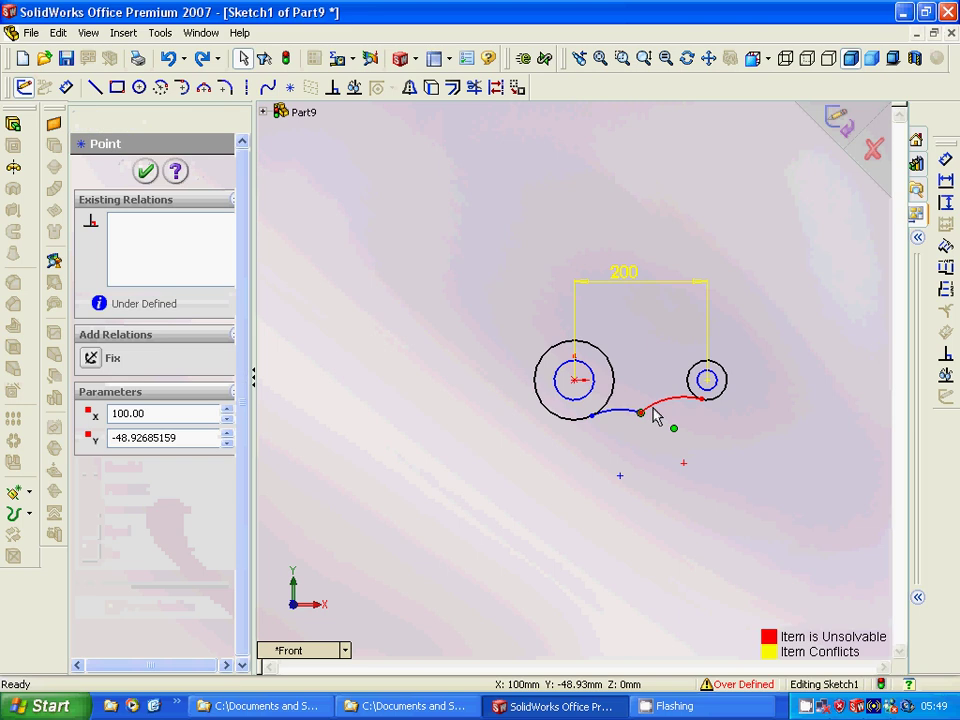
pyautogui.click(654, 414)
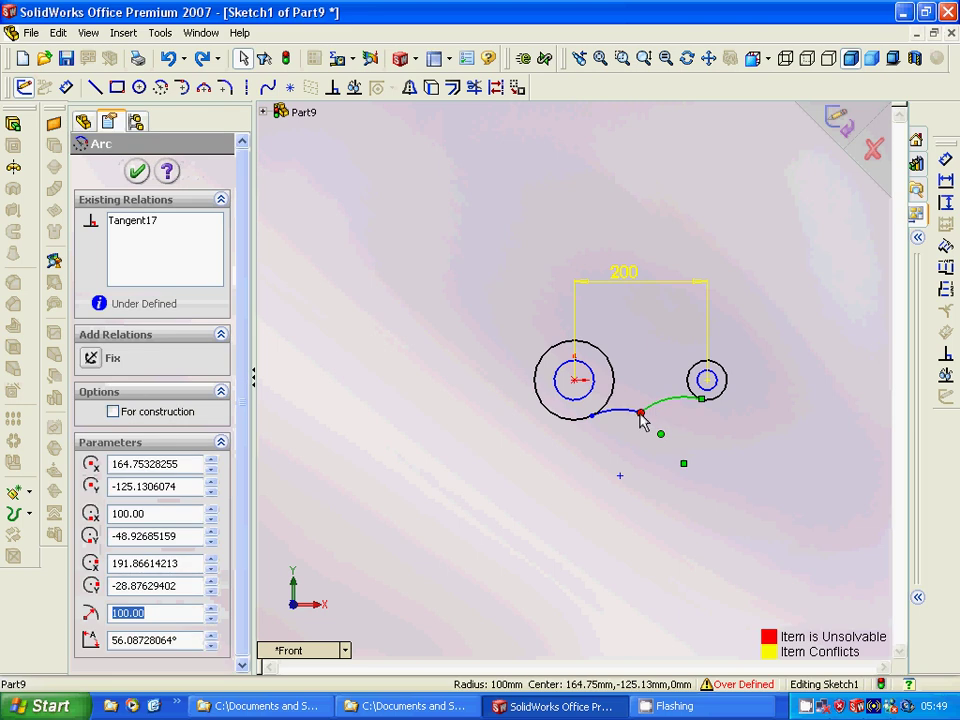
pyautogui.click(629, 418)
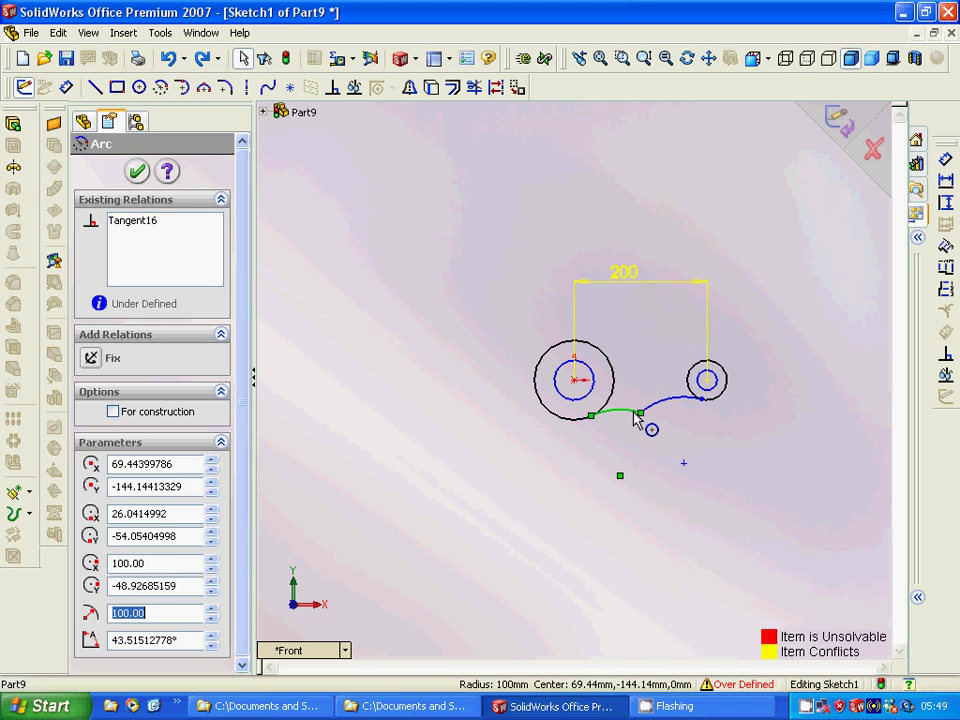
pyautogui.press('Escape')
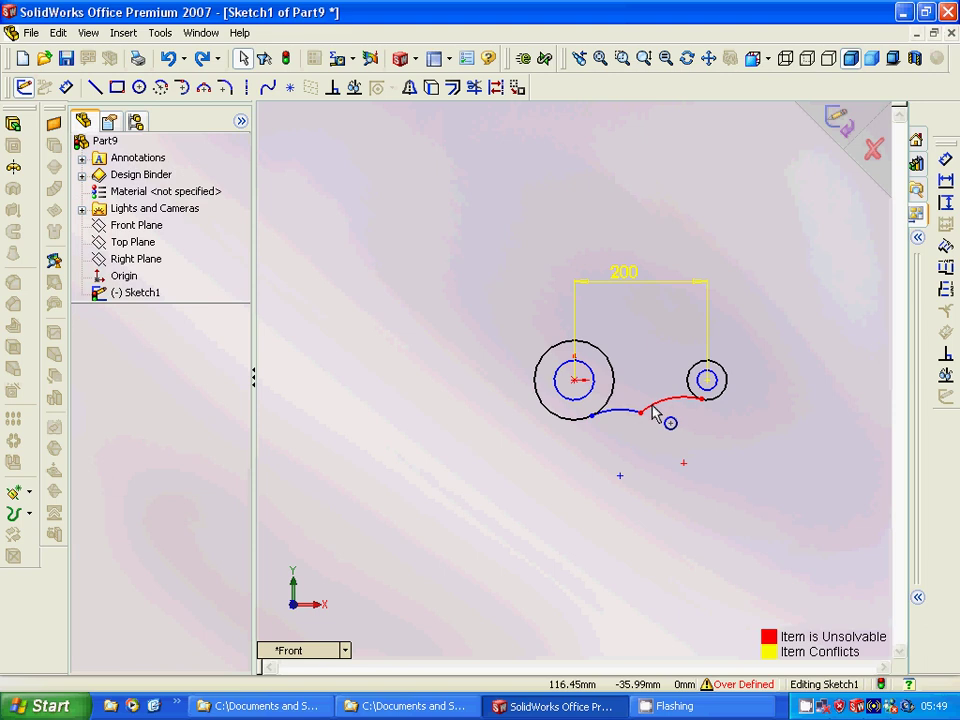
pyautogui.click(653, 412)
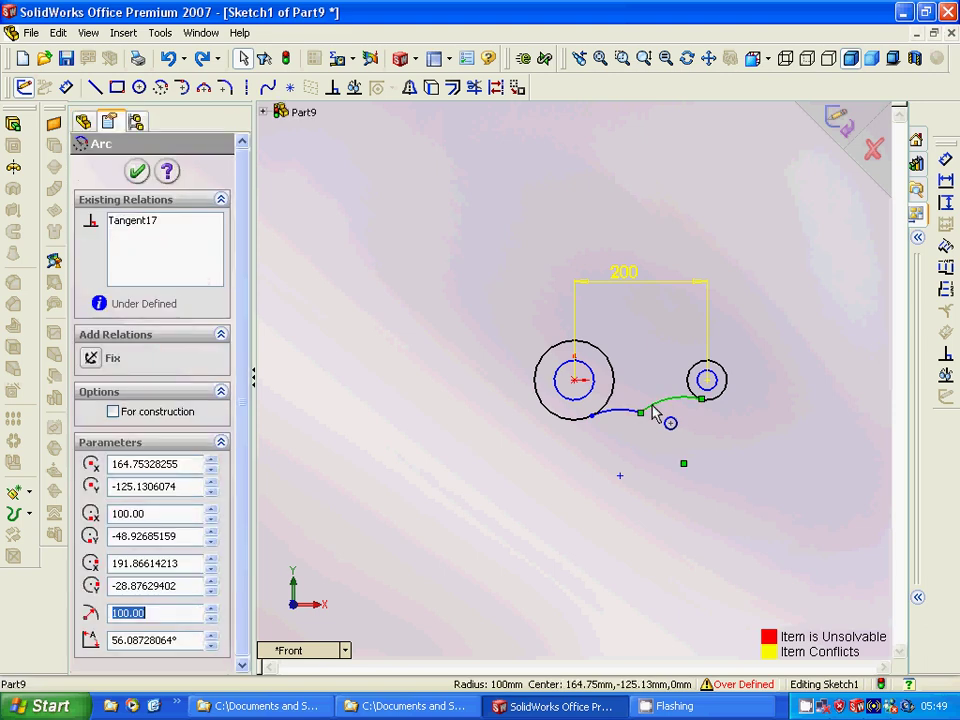
pyautogui.click(630, 415)
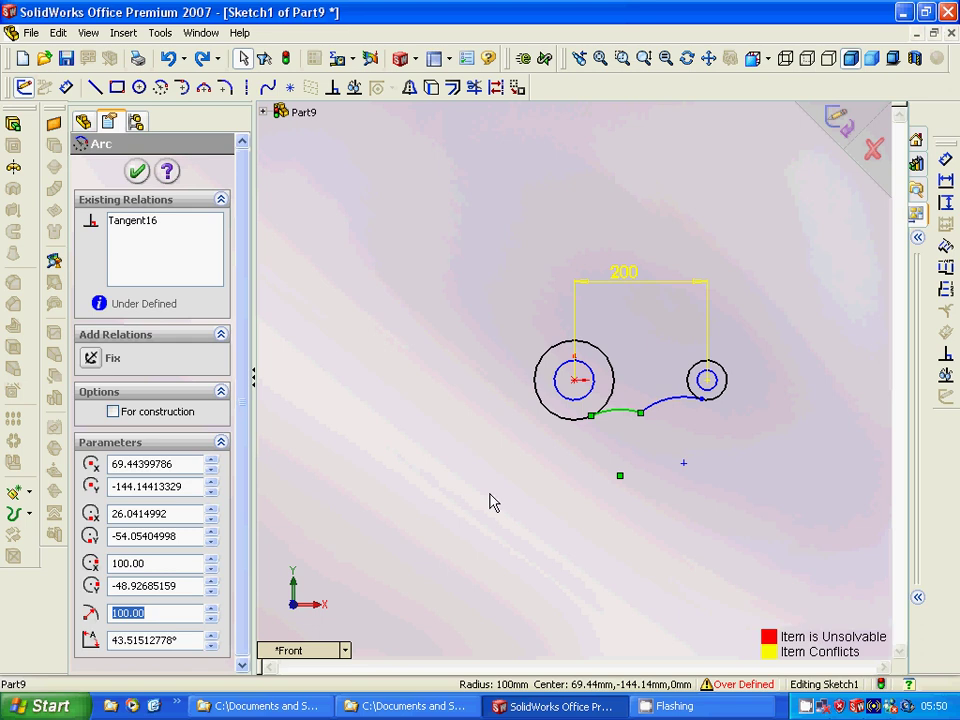
# Step: Delete the conflicting 200 mm dimension between the circle centres
pyautogui.rightClick(604, 289)
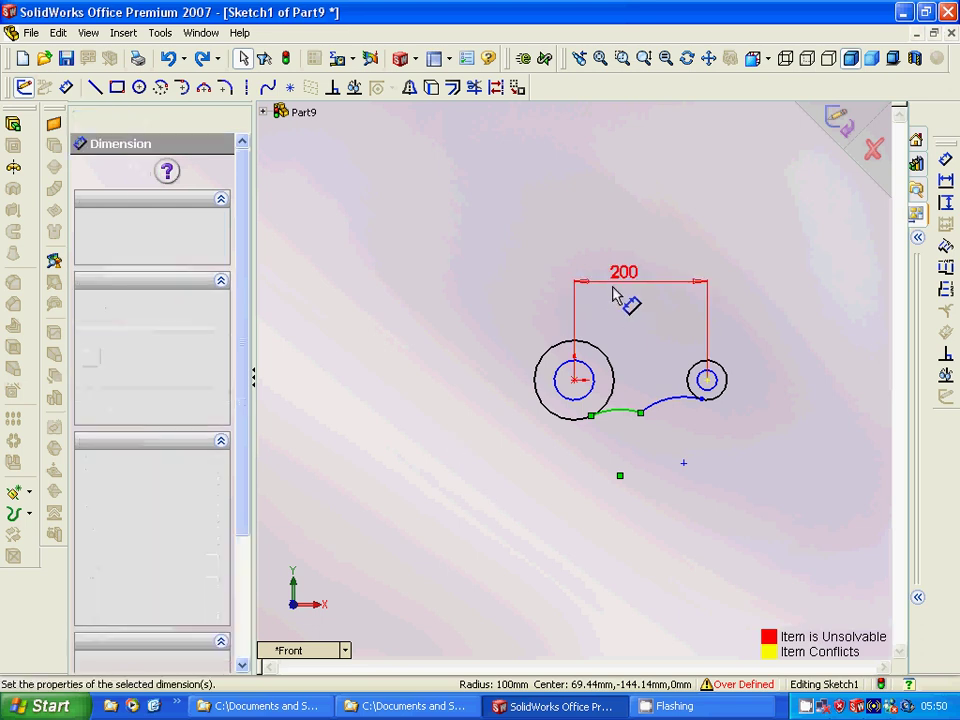
pyautogui.click(645, 502)
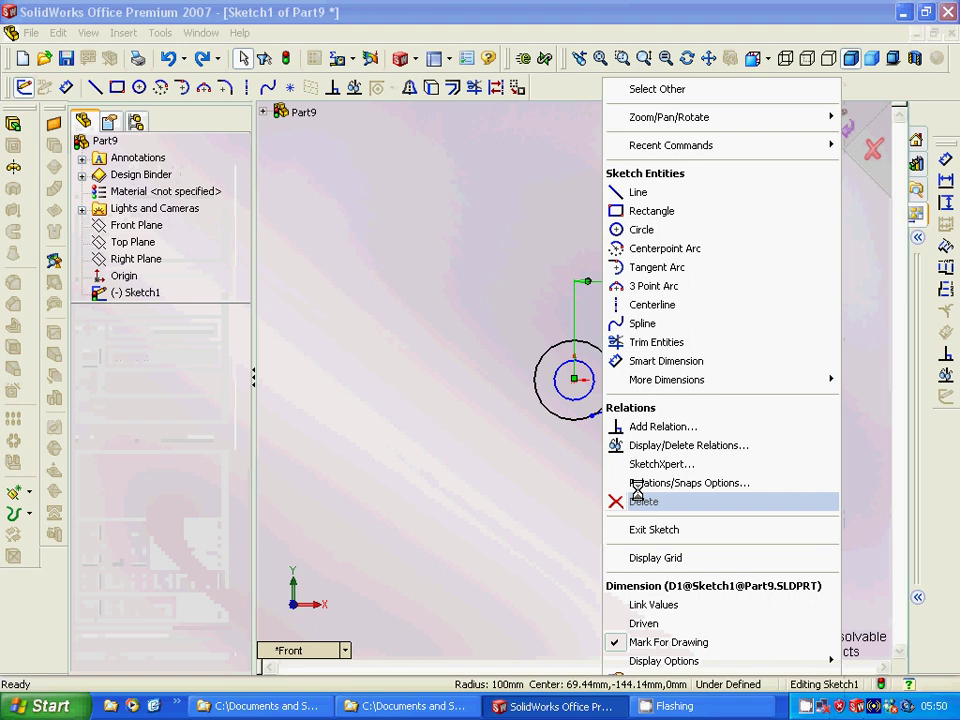
pyautogui.click(479, 382)
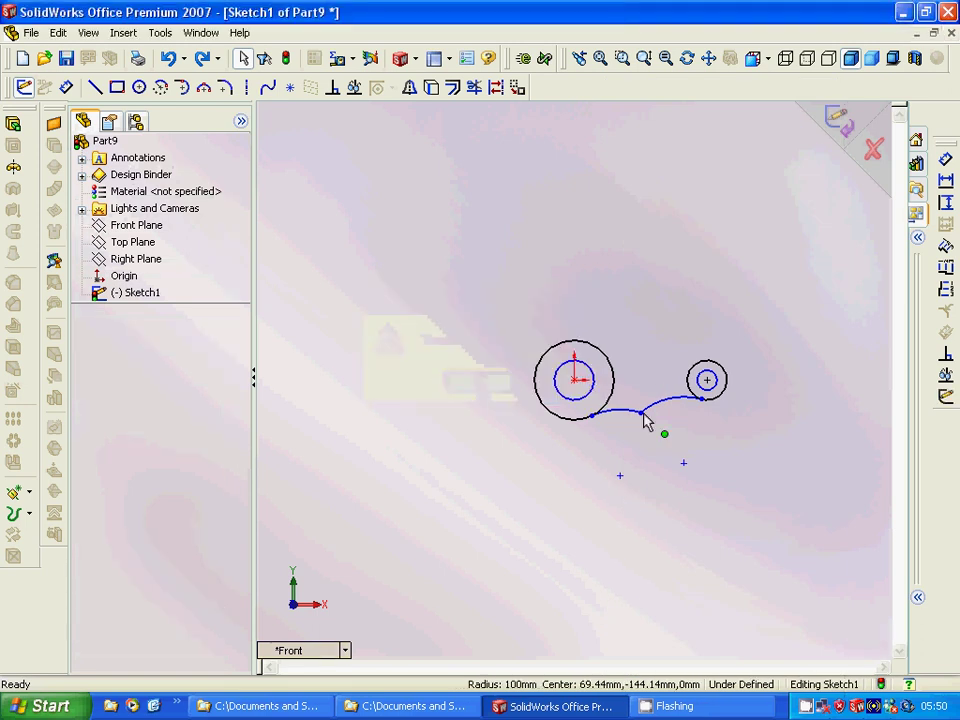
# Step: Delete the 100 mm arc that is tangent to the large outer circle
pyautogui.click(631, 419)
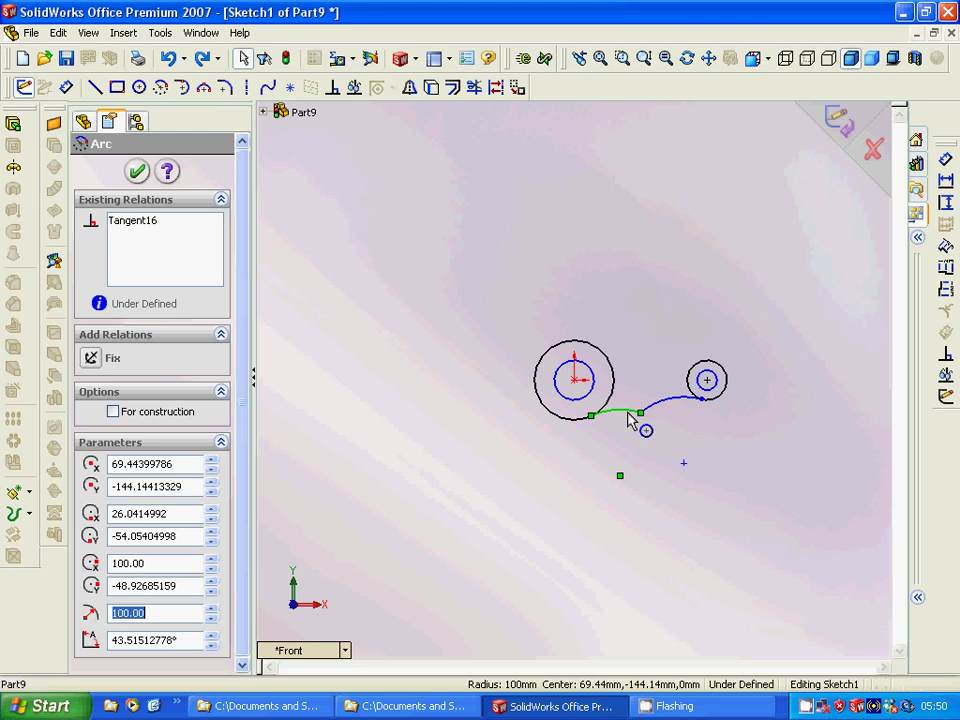
pyautogui.rightClick(633, 418)
pyautogui.click(662, 474)
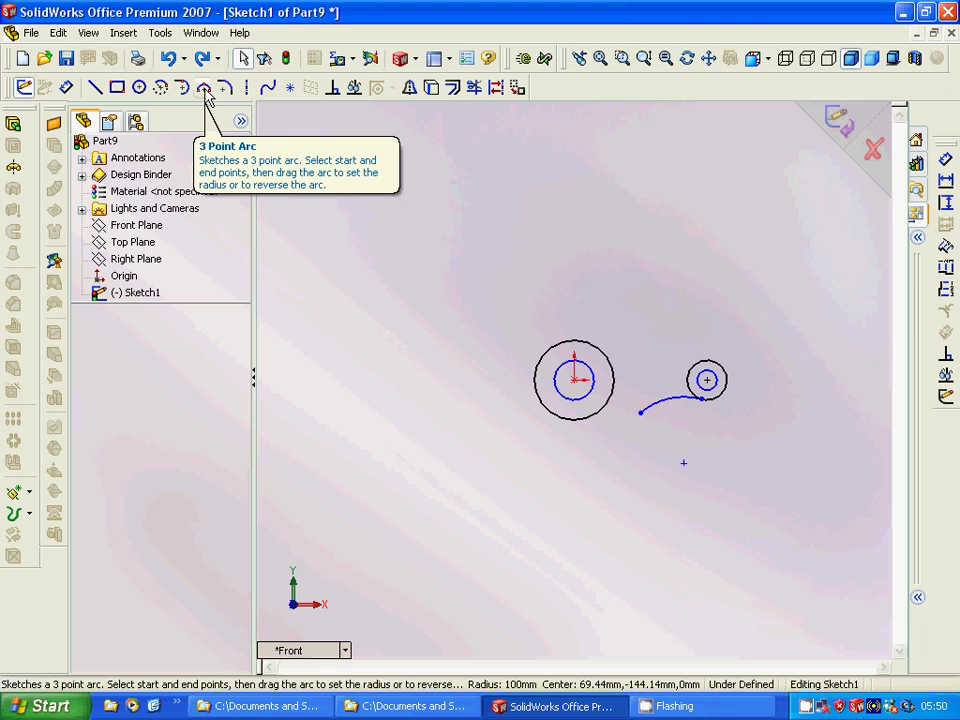
pyautogui.click(205, 89)
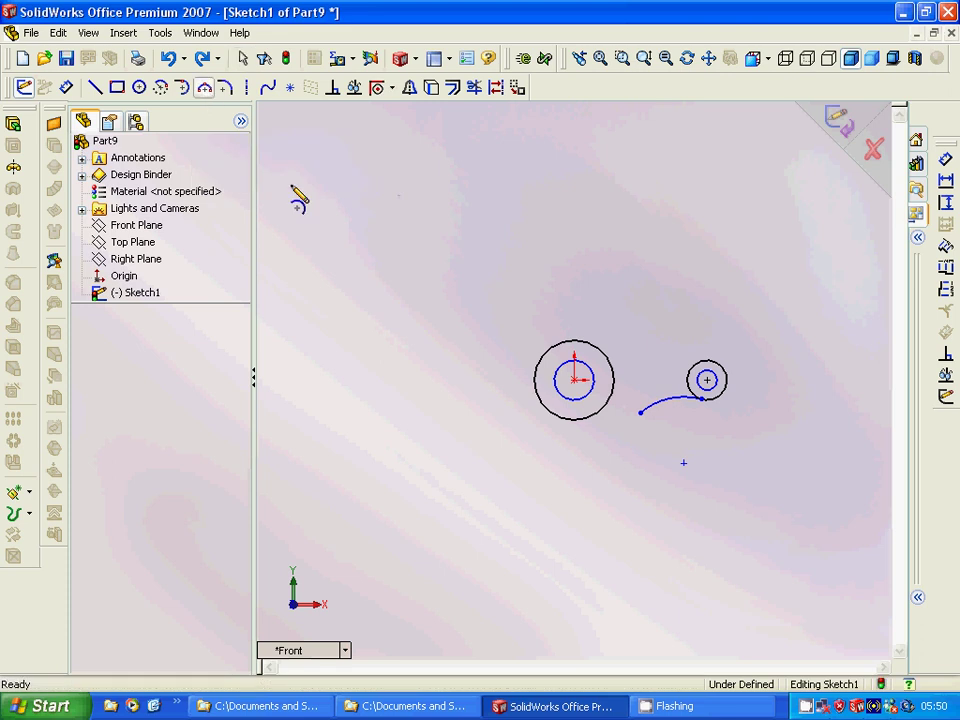
pyautogui.click(640, 412)
pyautogui.click(575, 421)
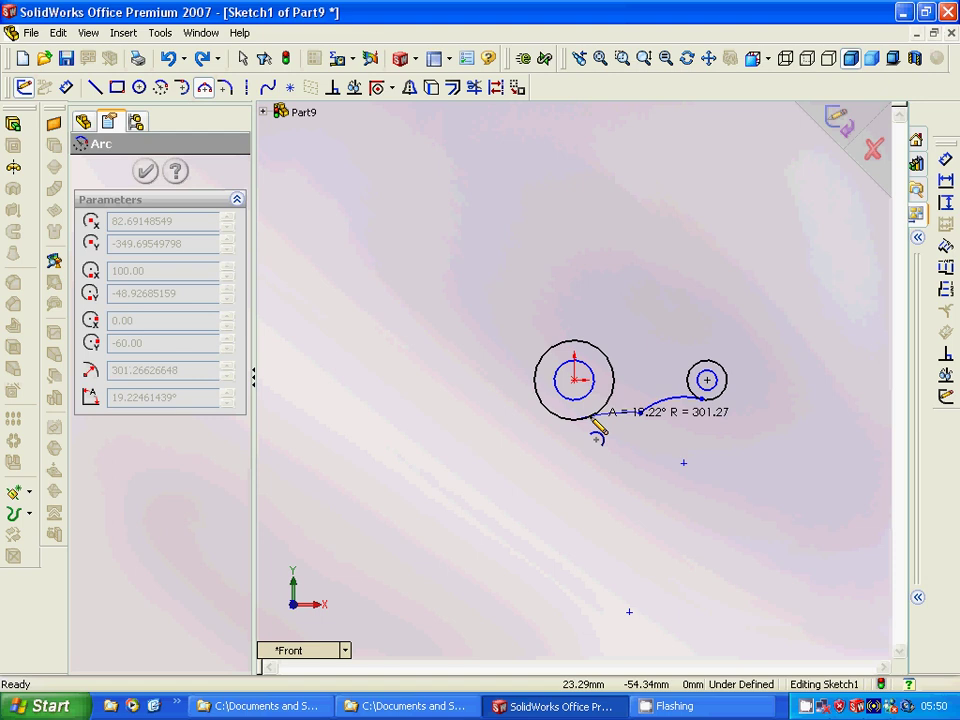
pyautogui.click(598, 432)
pyautogui.press('Escape')
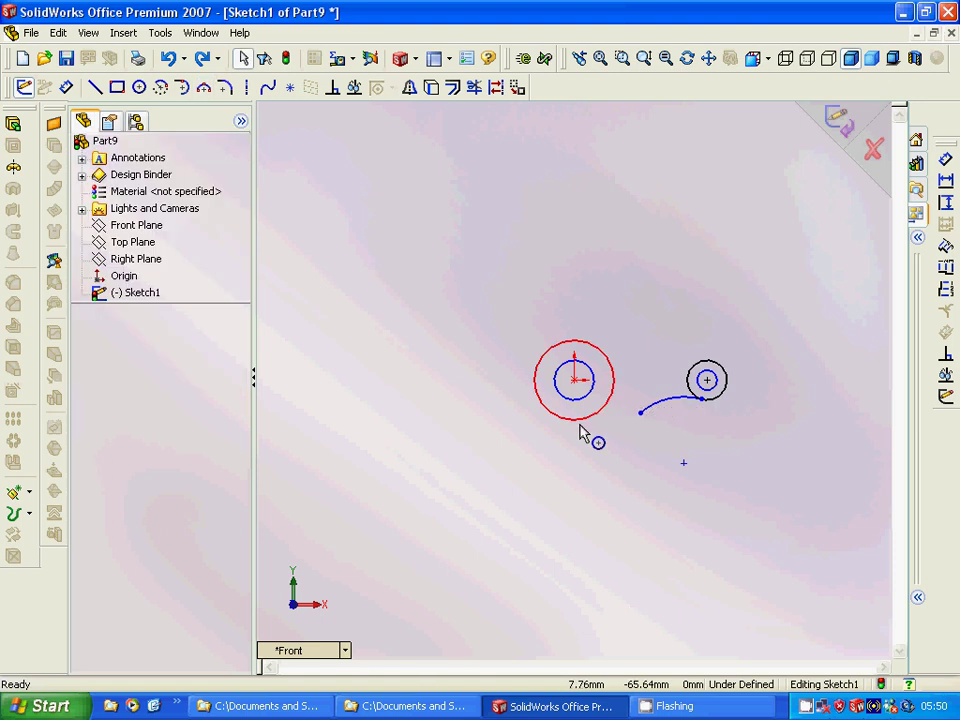
pyautogui.click(641, 413)
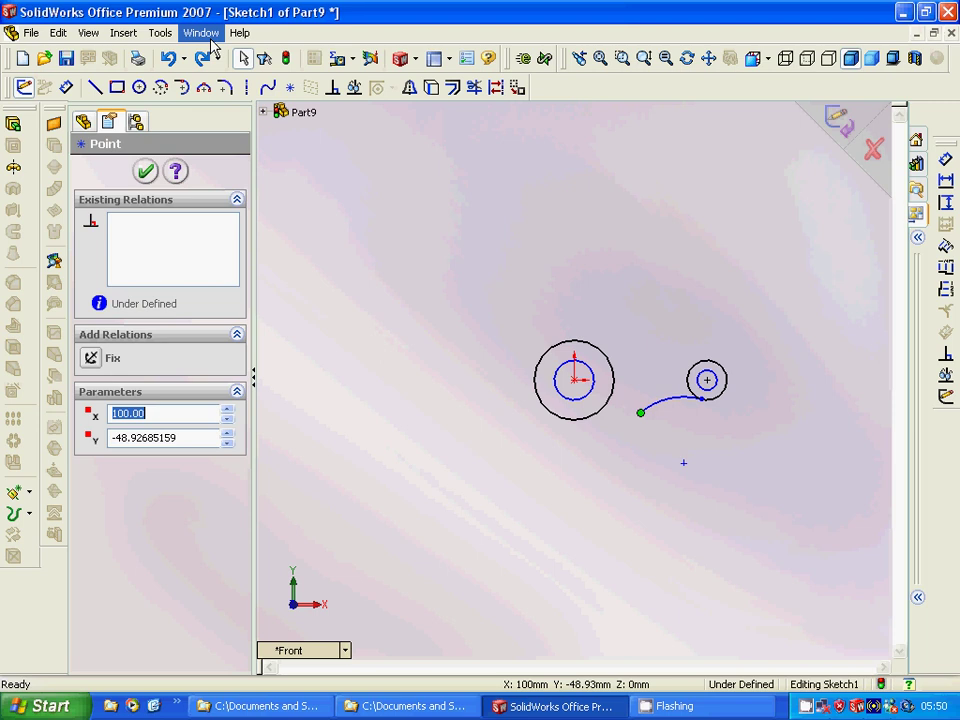
# Step: Try to extend the large outer circle with the Extend Entities tool
pyautogui.click(160, 32)
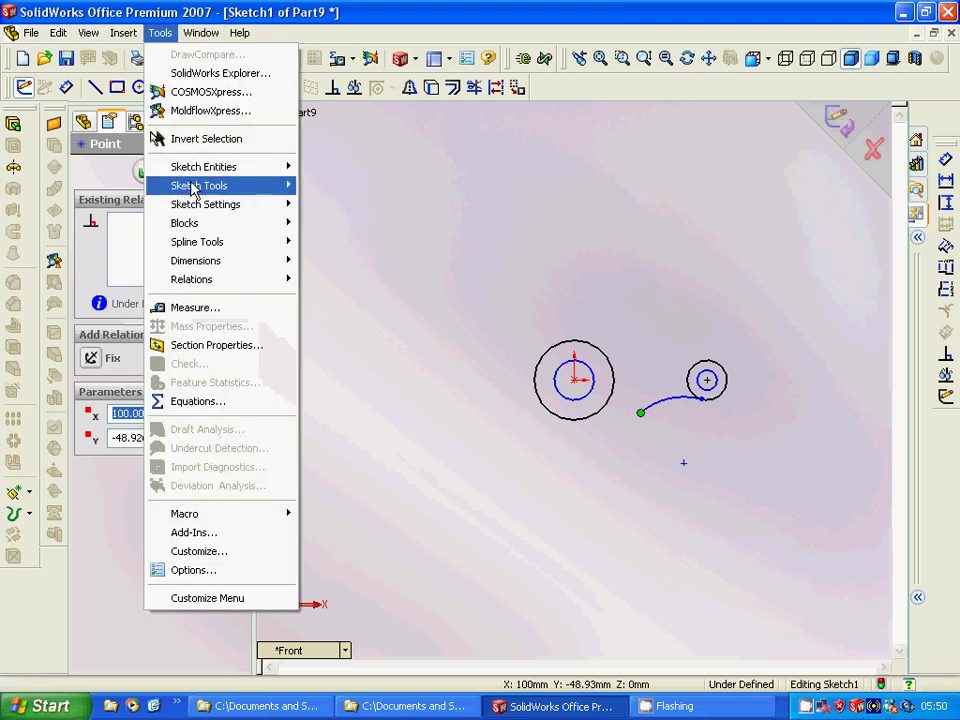
pyautogui.moveTo(193, 187)
pyautogui.click(318, 208)
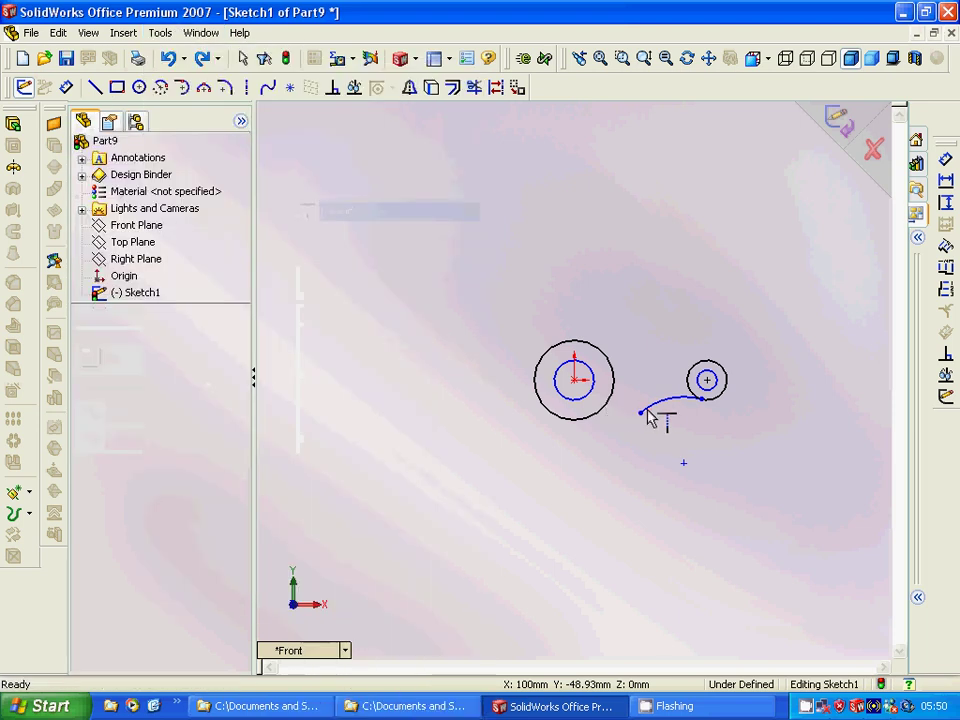
pyautogui.click(578, 419)
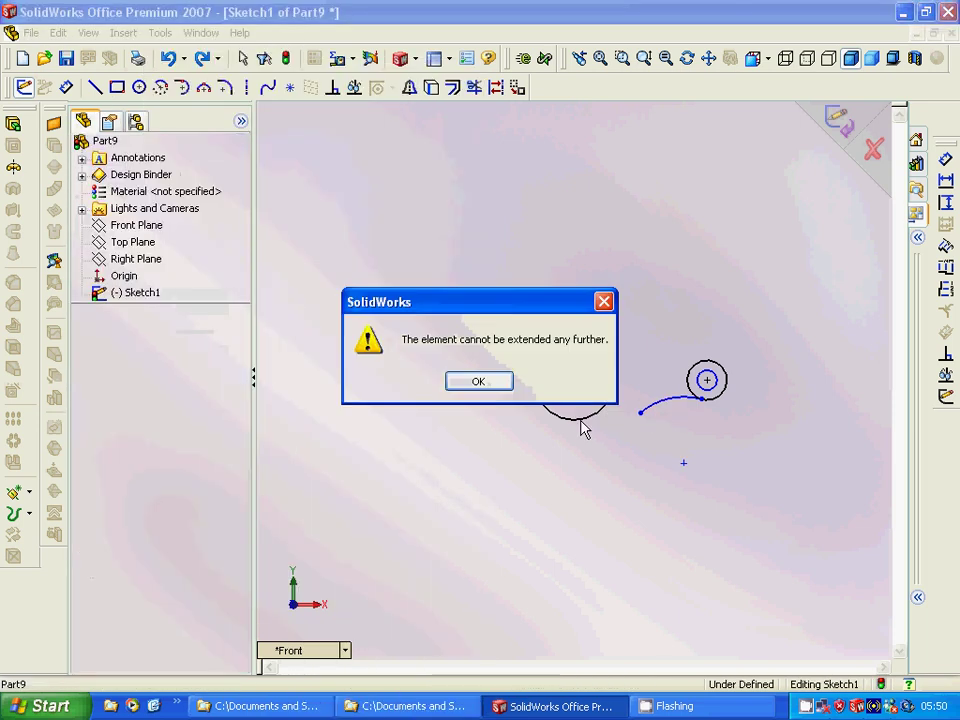
pyautogui.click(490, 384)
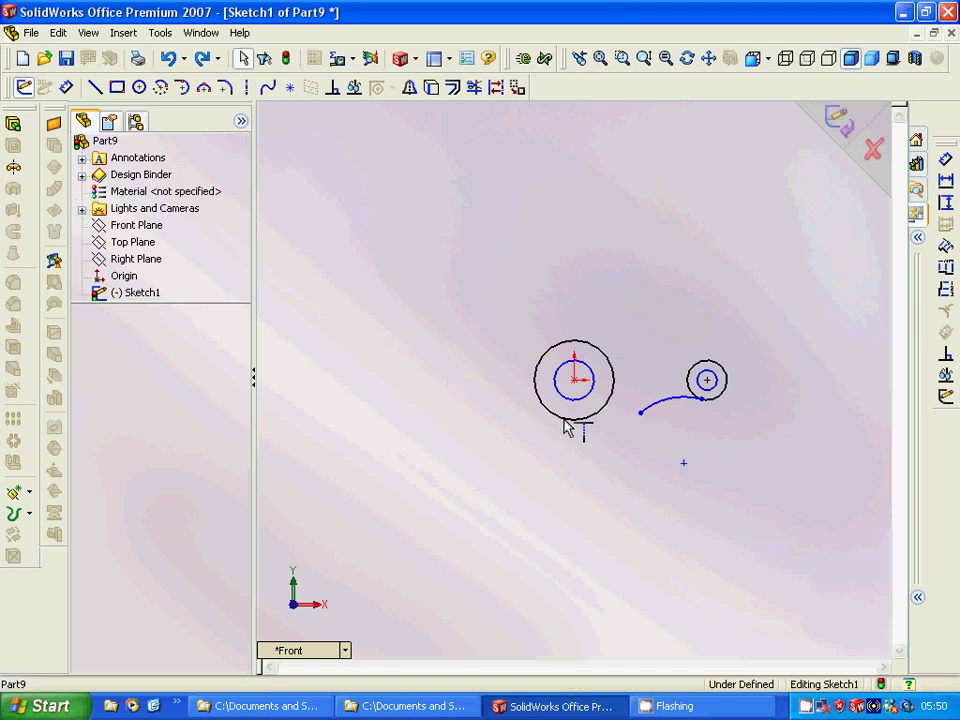
pyautogui.press('Escape')
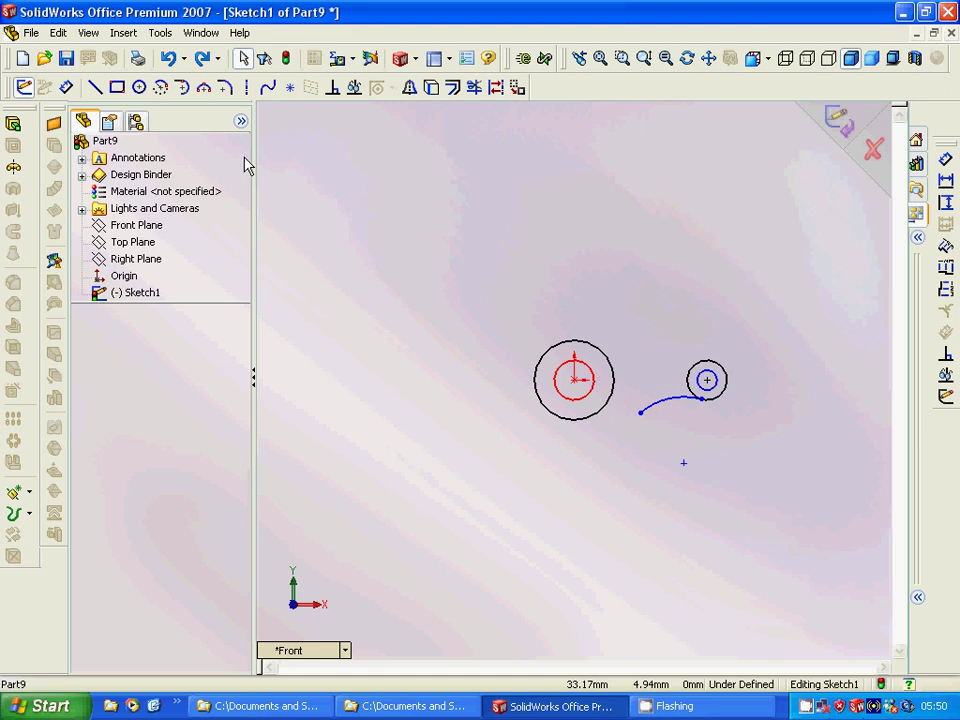
# Step: Sketch a vertical line about 52 mm long from the large inner circle's rightmost point down to the large outer circle
pyautogui.press('l')
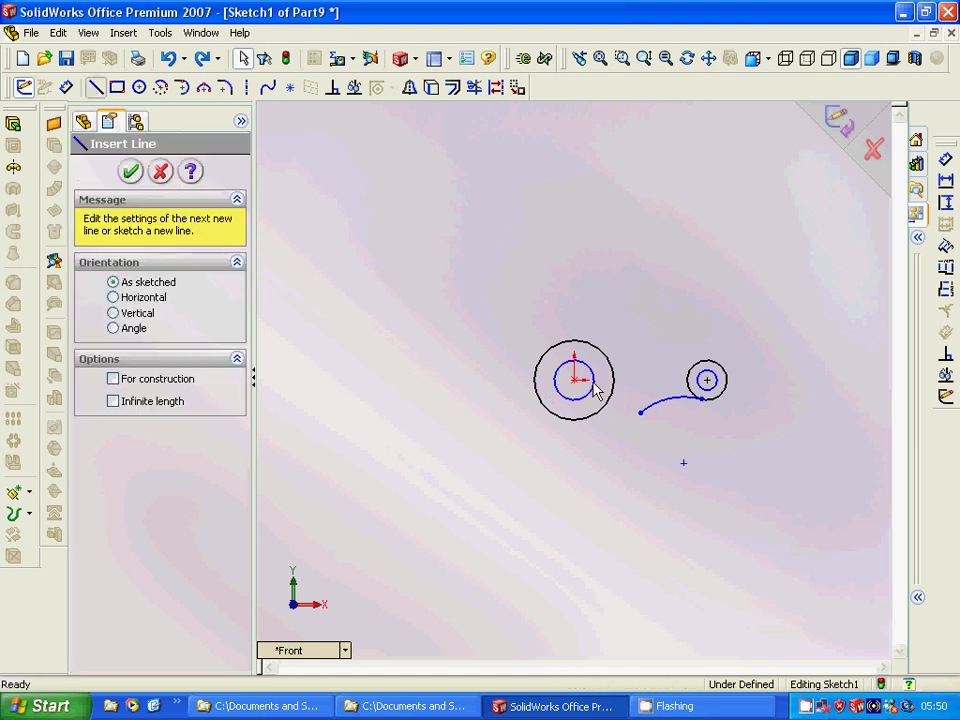
pyautogui.click(597, 390)
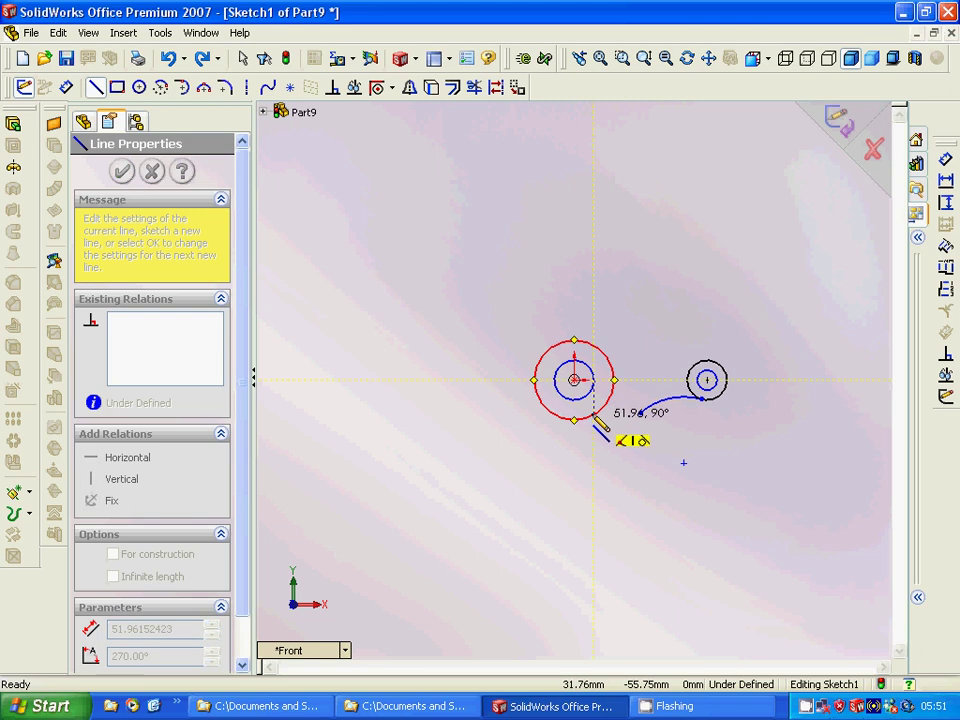
pyautogui.click(596, 418)
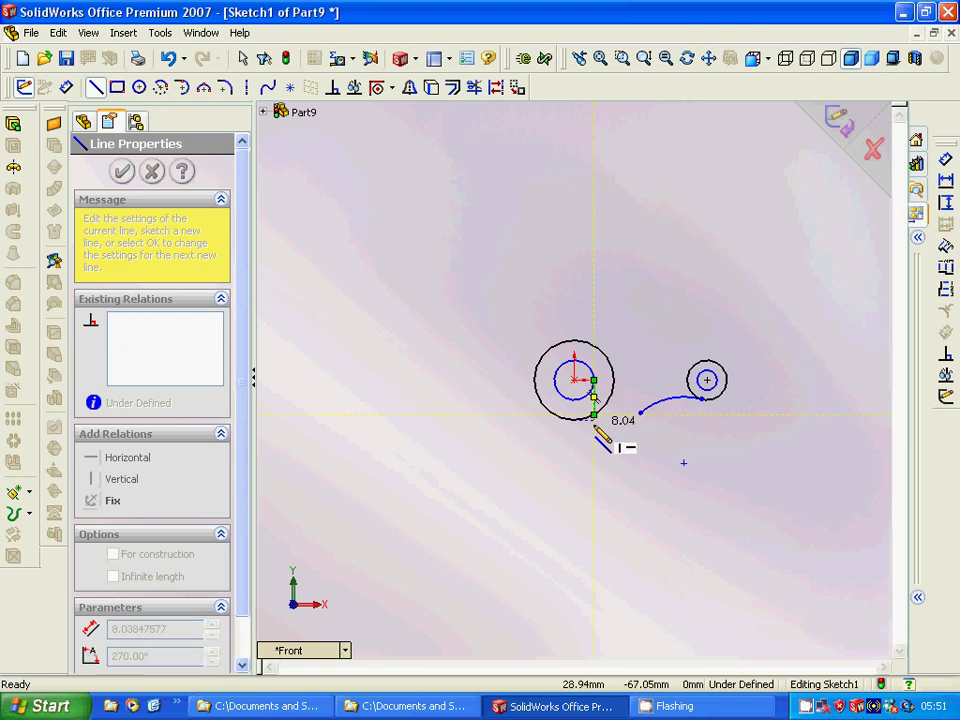
pyautogui.press('Escape')
pyautogui.press('Escape')
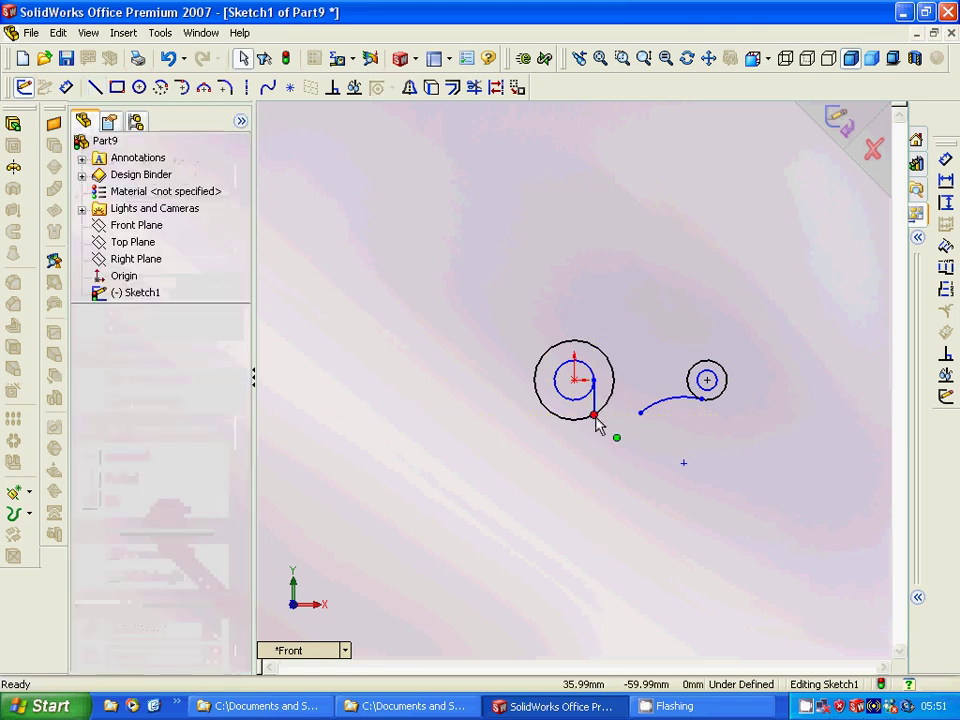
# Step: Draw a three-point arc from the vertical line's lower end to the existing arc's endpoint on the small outer circle, with a 200 mm radius
pyautogui.click(204, 88)
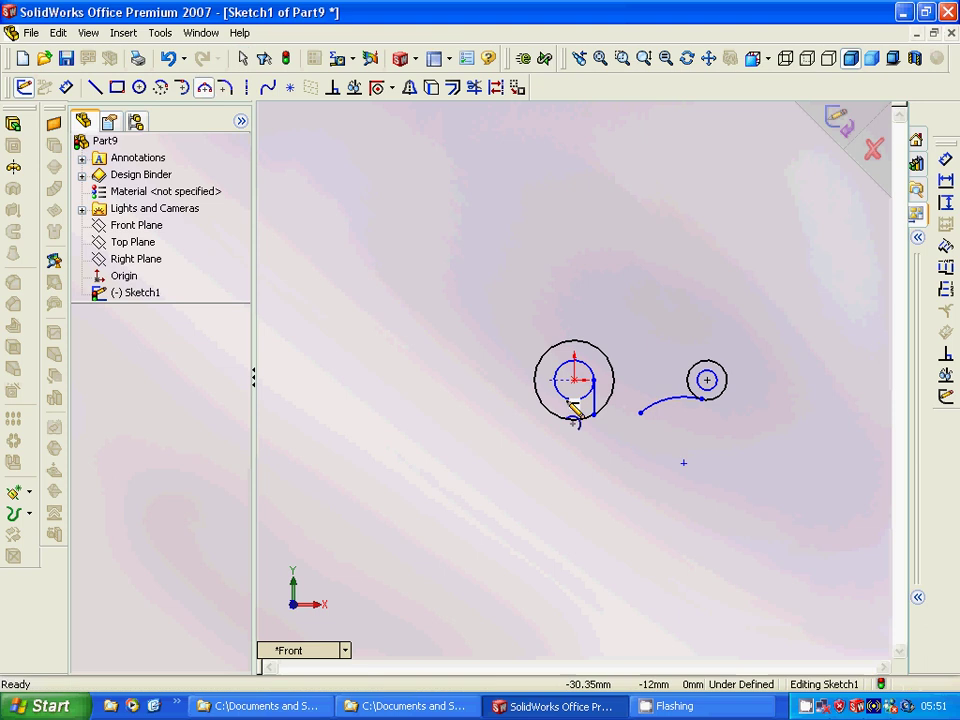
pyautogui.click(596, 414)
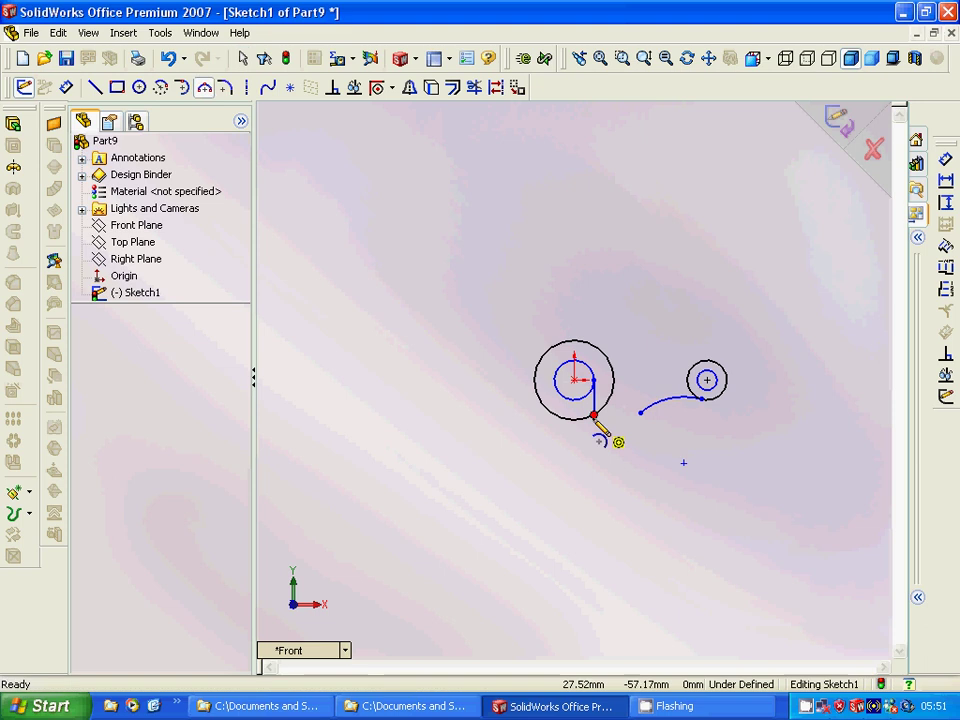
pyautogui.click(703, 399)
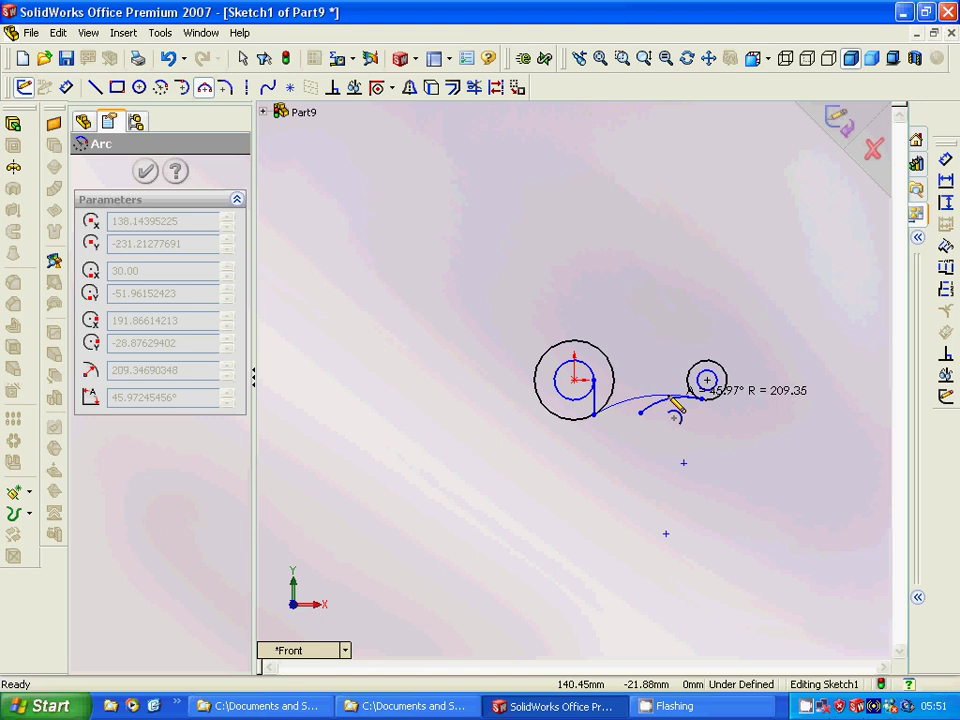
pyautogui.click(674, 403)
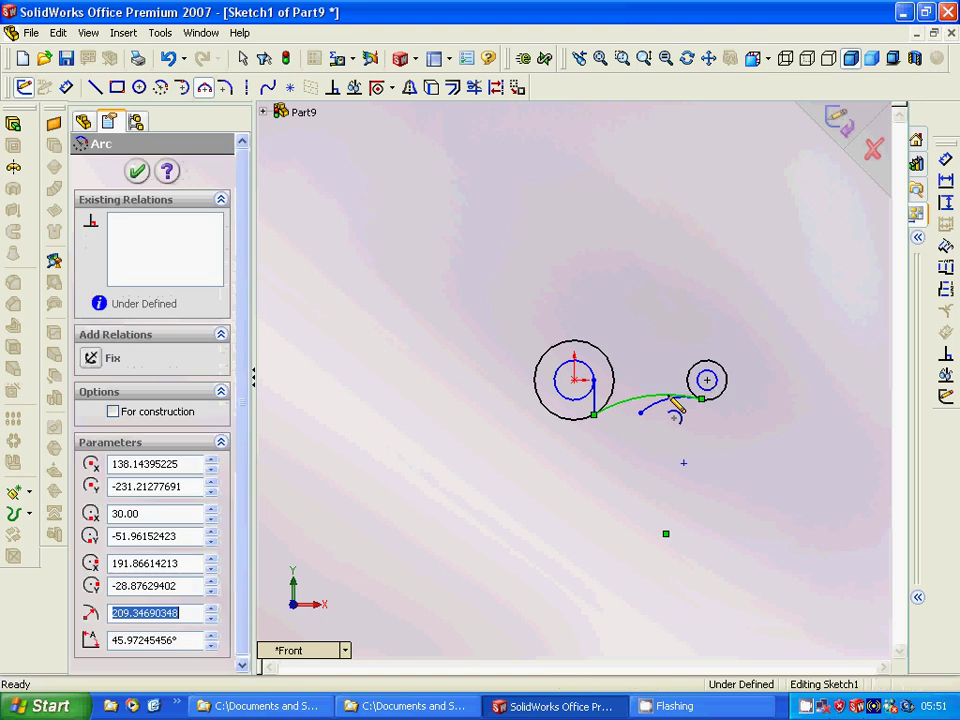
pyautogui.write('200')
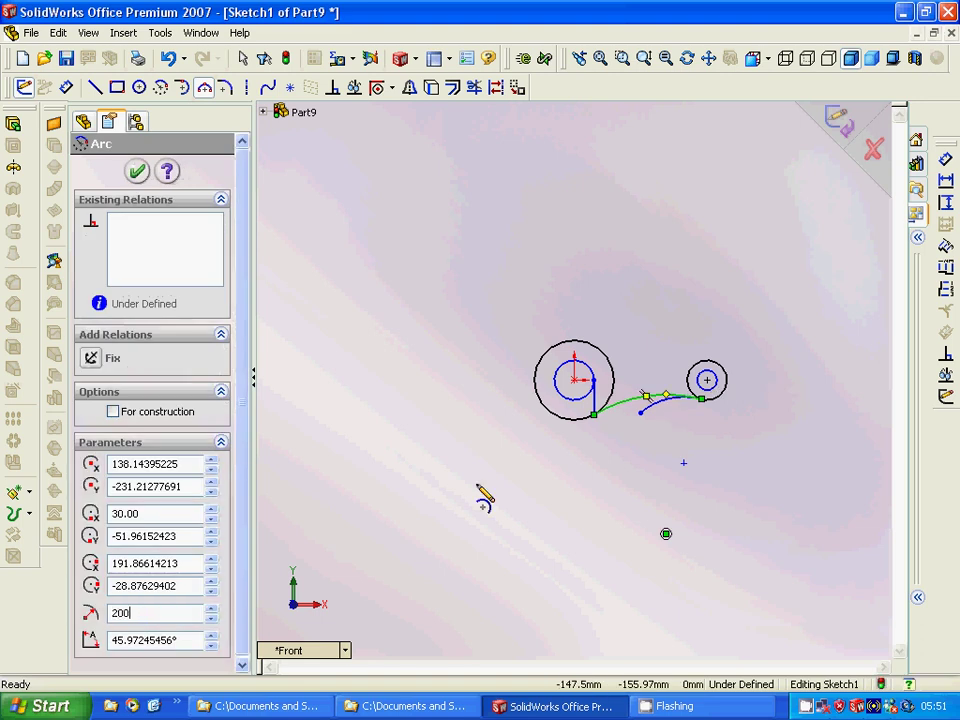
pyautogui.press('Return')
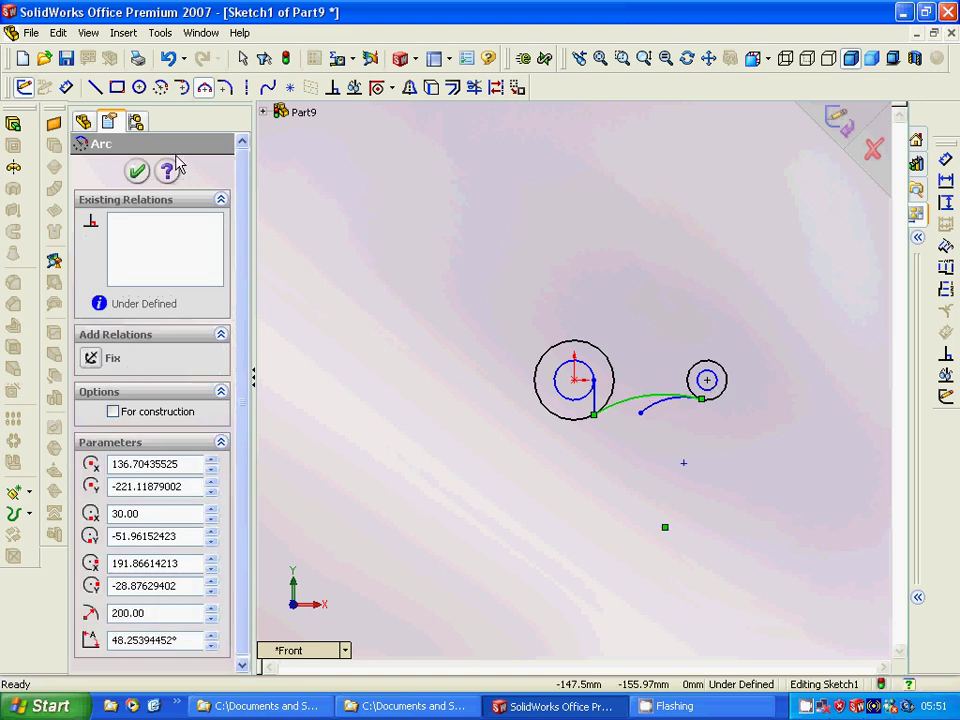
pyautogui.click(137, 171)
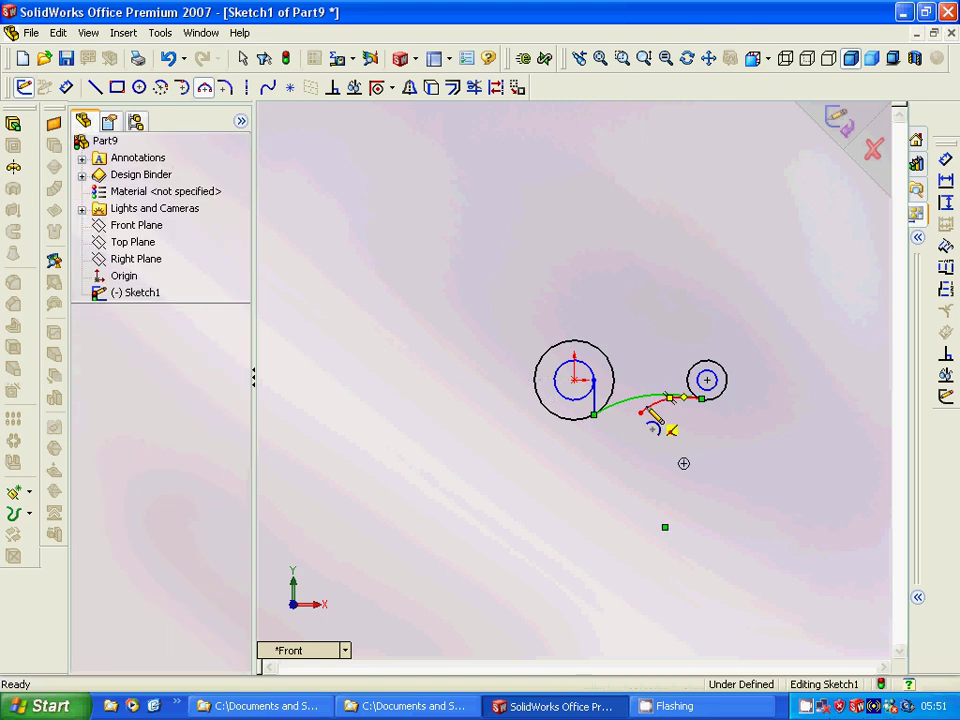
# Step: Try deleting an arc between the circles, and undo the deletion of the 200 mm arc
pyautogui.rightClick(648, 415)
pyautogui.click(690, 612)
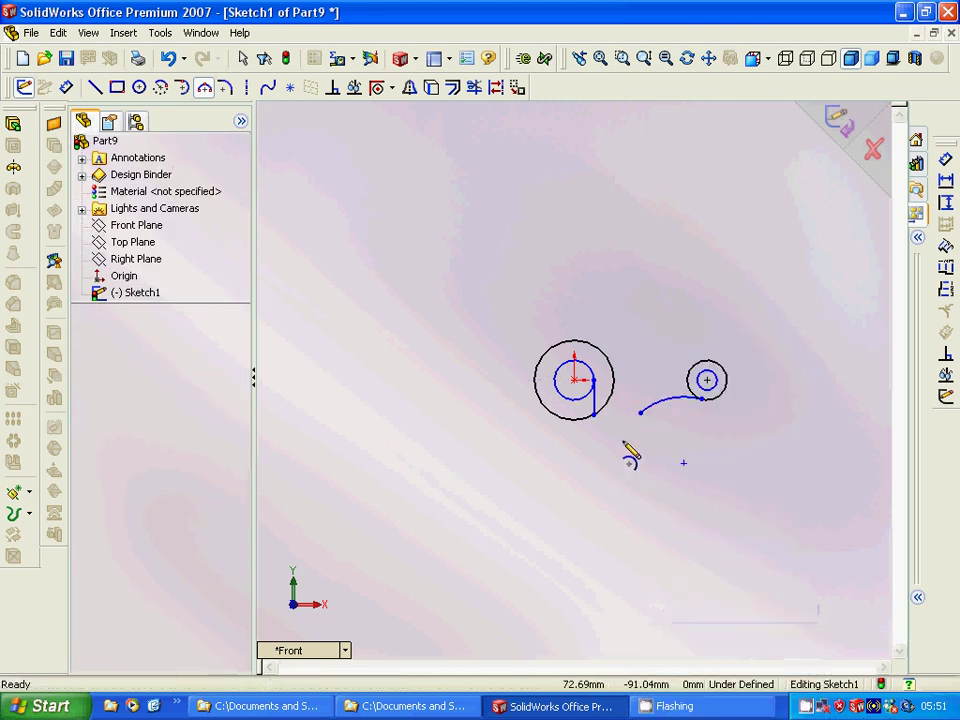
pyautogui.hotkey('ctrl', 'z')
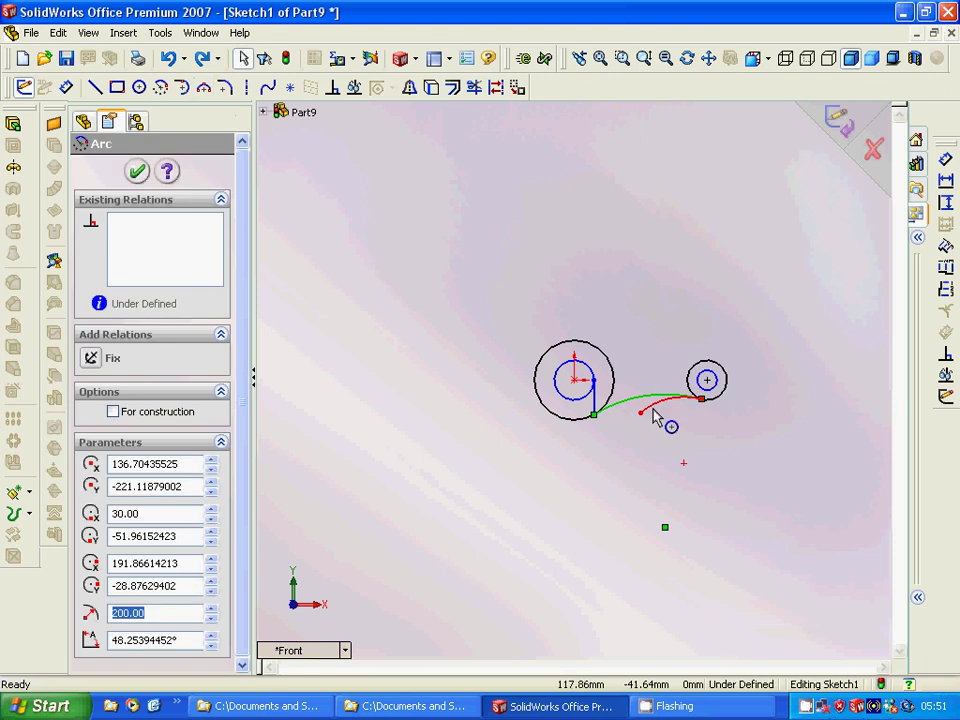
# Step: Delete the shorter 100 mm radius arc that ends freely between the two circle pairs
pyautogui.write('100')
pyautogui.press('Return')
pyautogui.rightClick(655, 417)
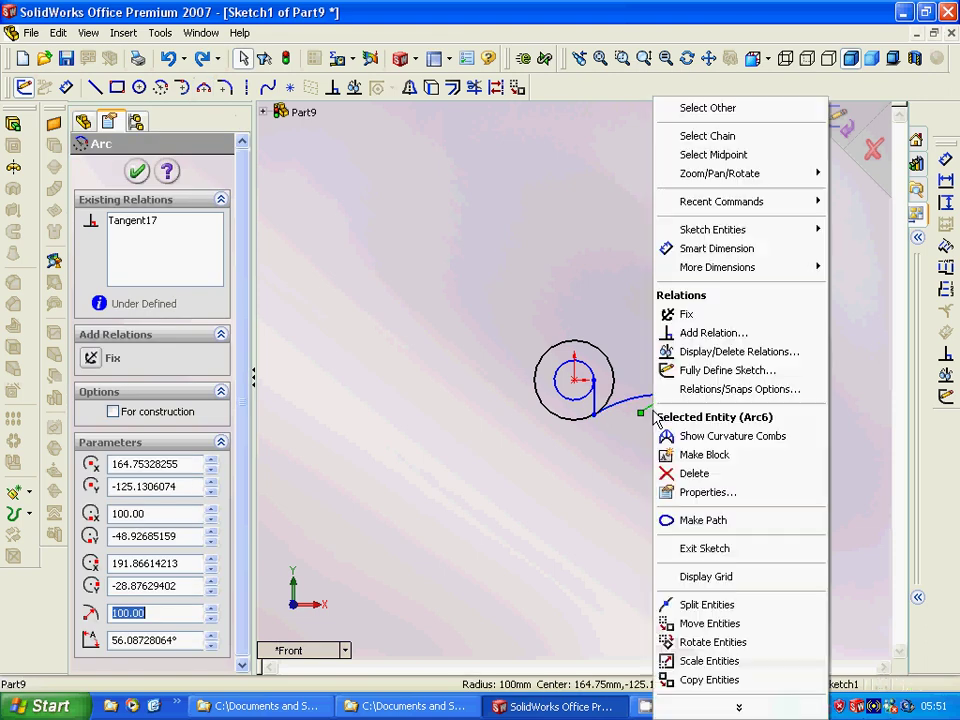
pyautogui.click(690, 472)
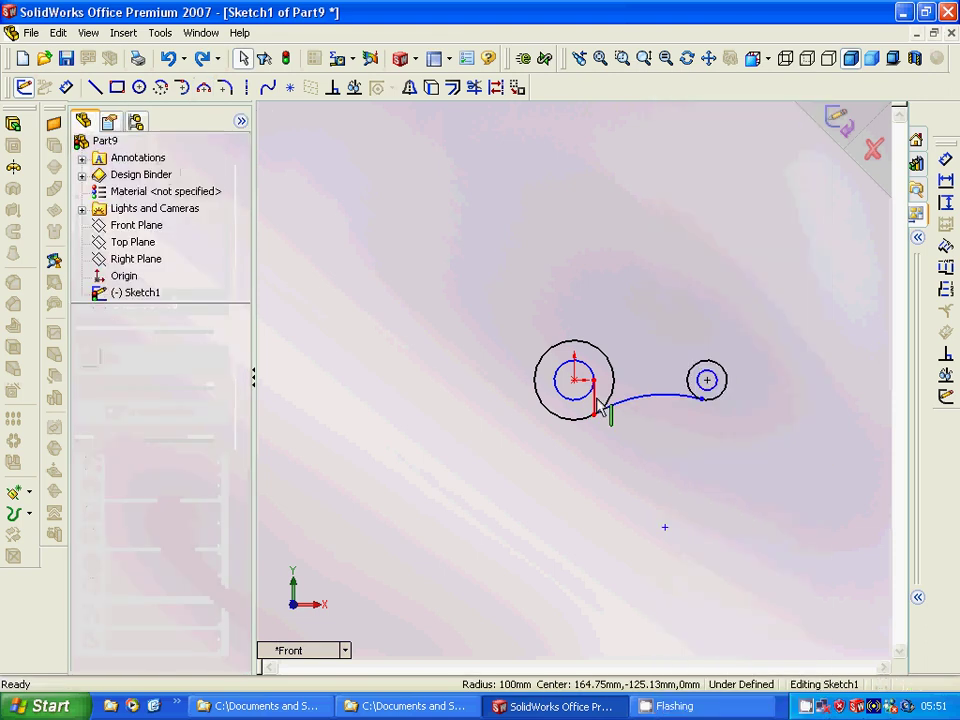
# Step: Delete the vertical helper line between the large inner circle and the large outer circle
pyautogui.moveTo(598, 405); pyautogui.dragTo(598, 385)
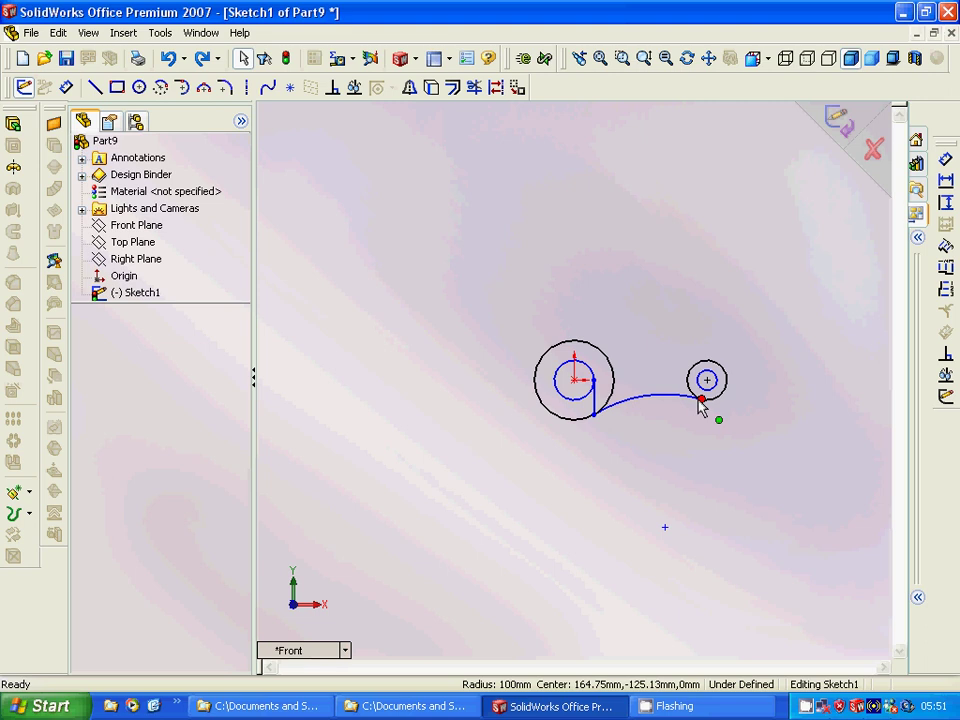
pyautogui.click(597, 405)
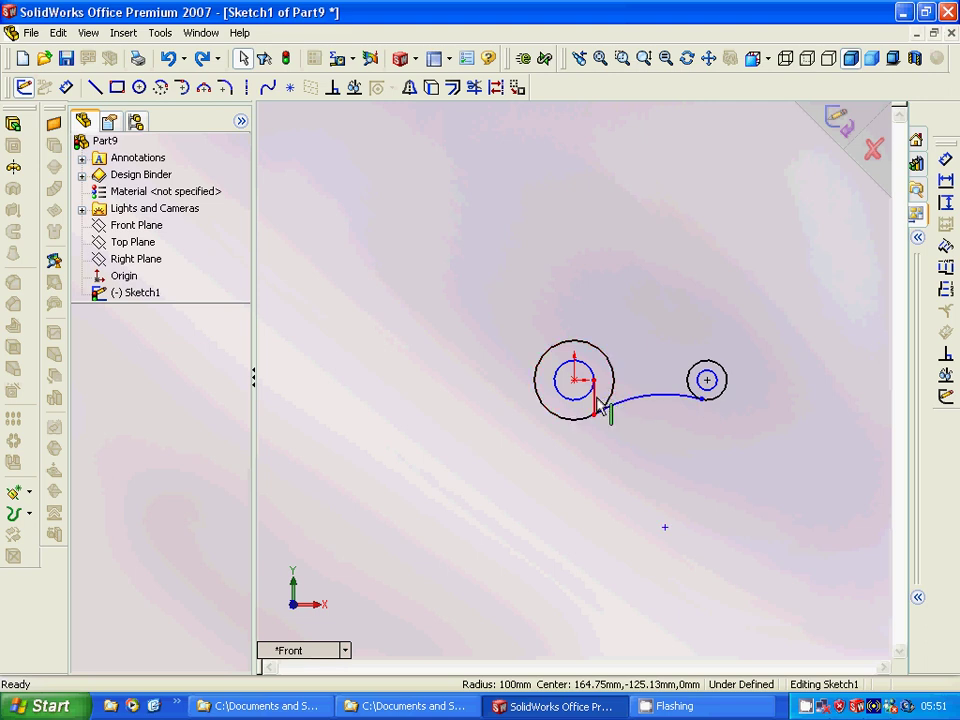
pyautogui.rightClick(597, 405)
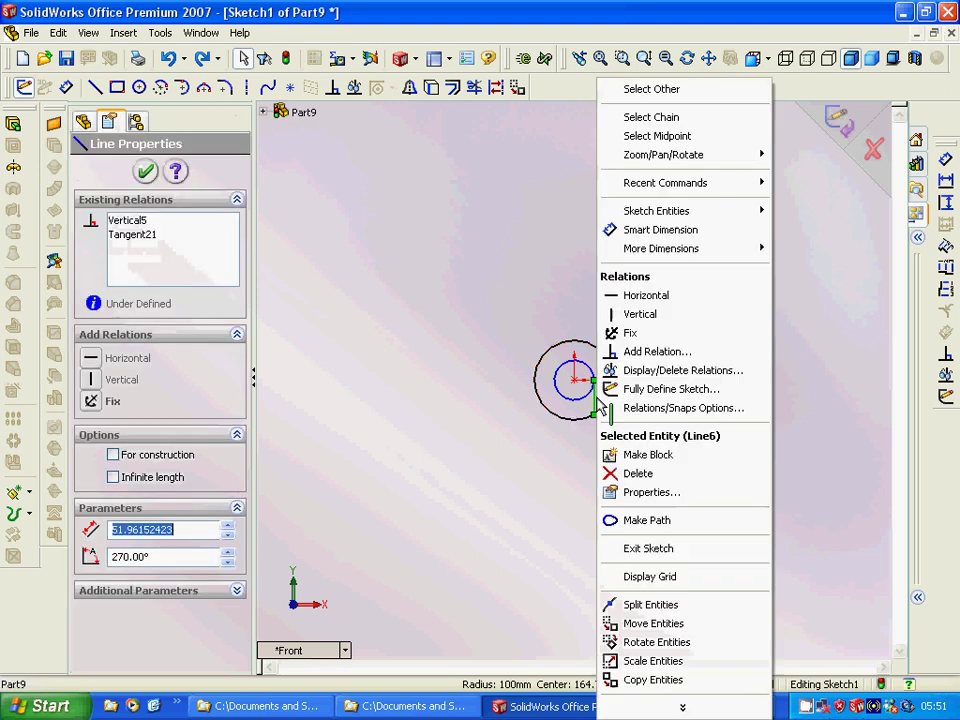
pyautogui.click(632, 471)
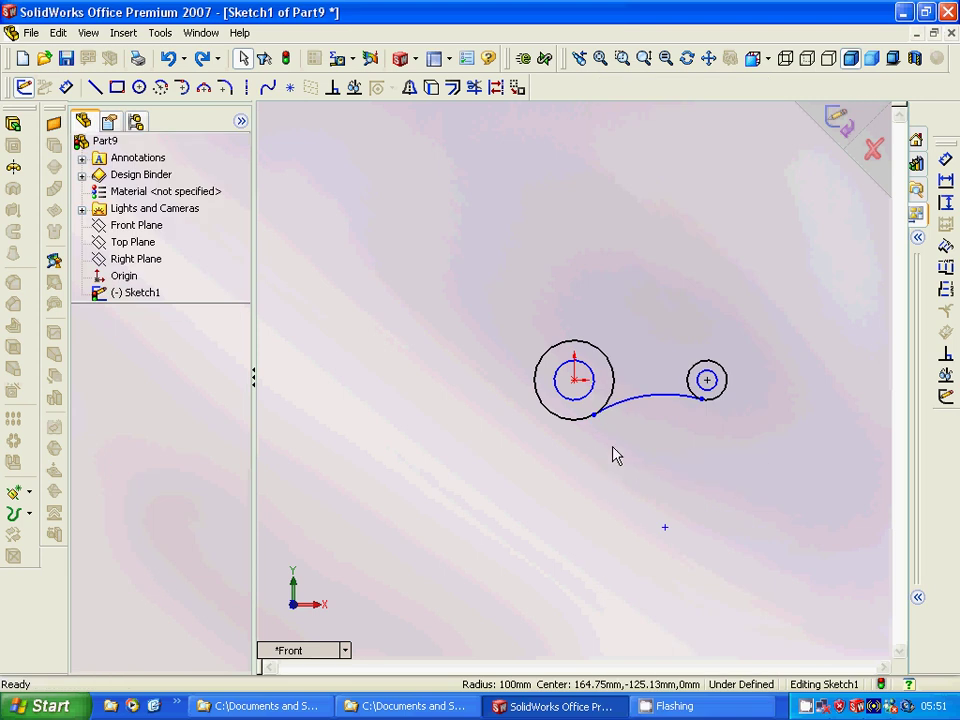
# Step: Sketch a horizontal centerline from the origin through the small circles' centre to a point beyond them
pyautogui.click(248, 88)
pyautogui.click(576, 381)
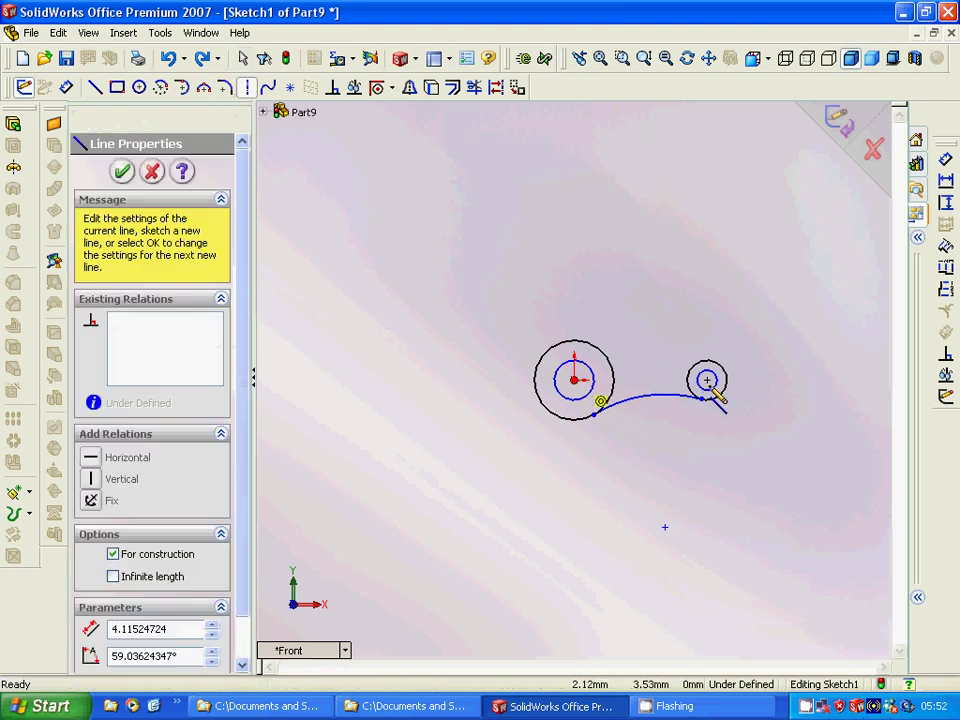
pyautogui.click(757, 380)
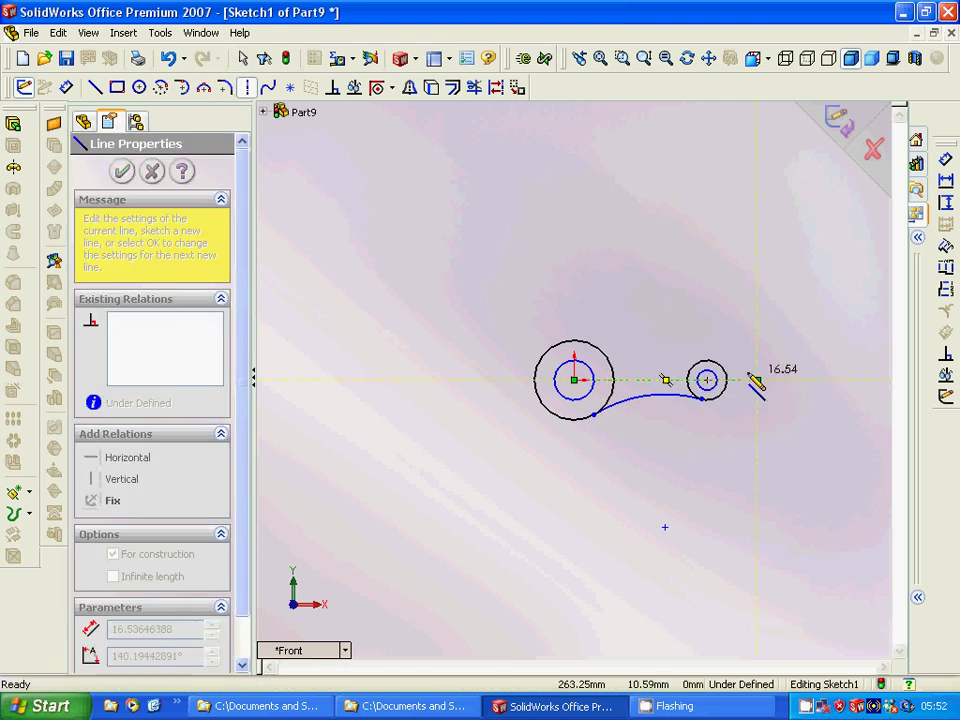
pyautogui.press('Escape')
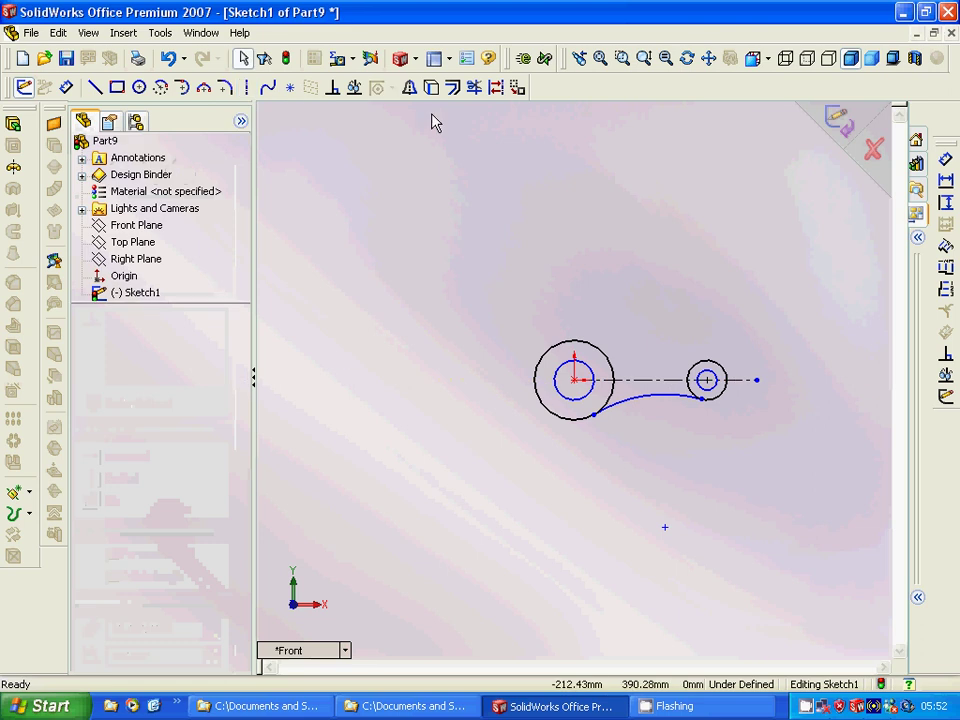
pyautogui.click(410, 88)
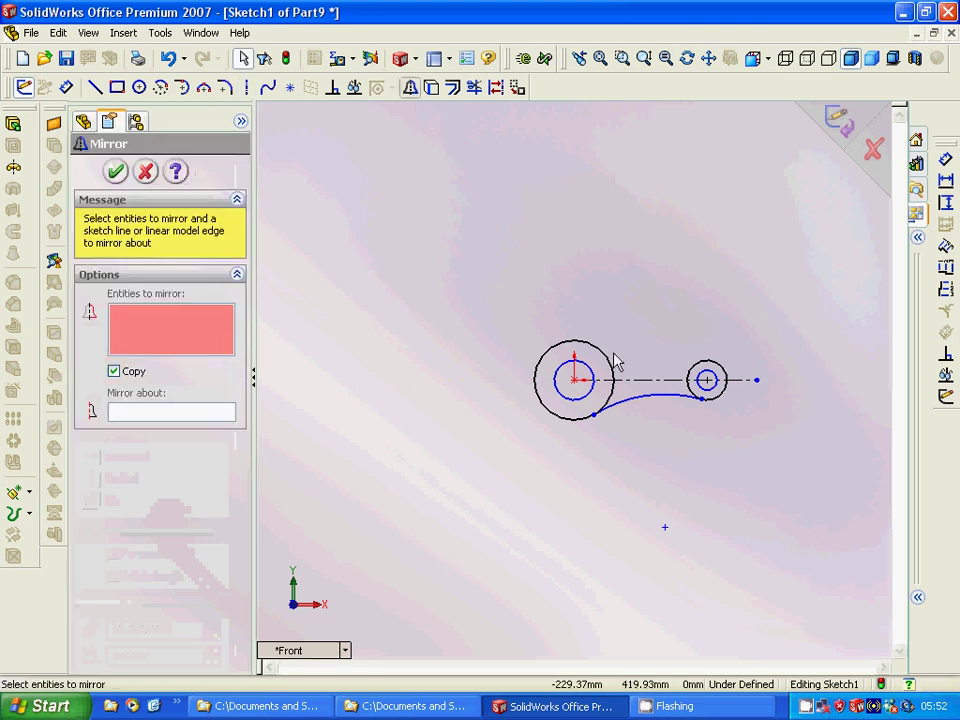
pyautogui.click(652, 398)
pyautogui.click(212, 416)
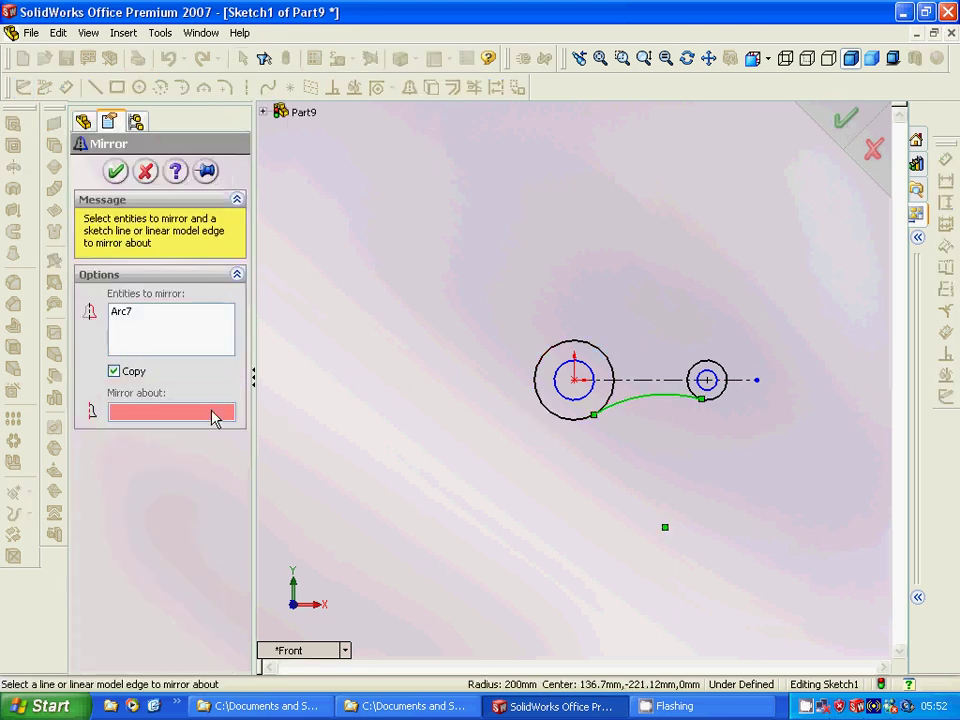
pyautogui.click(645, 386)
pyautogui.press('Escape')
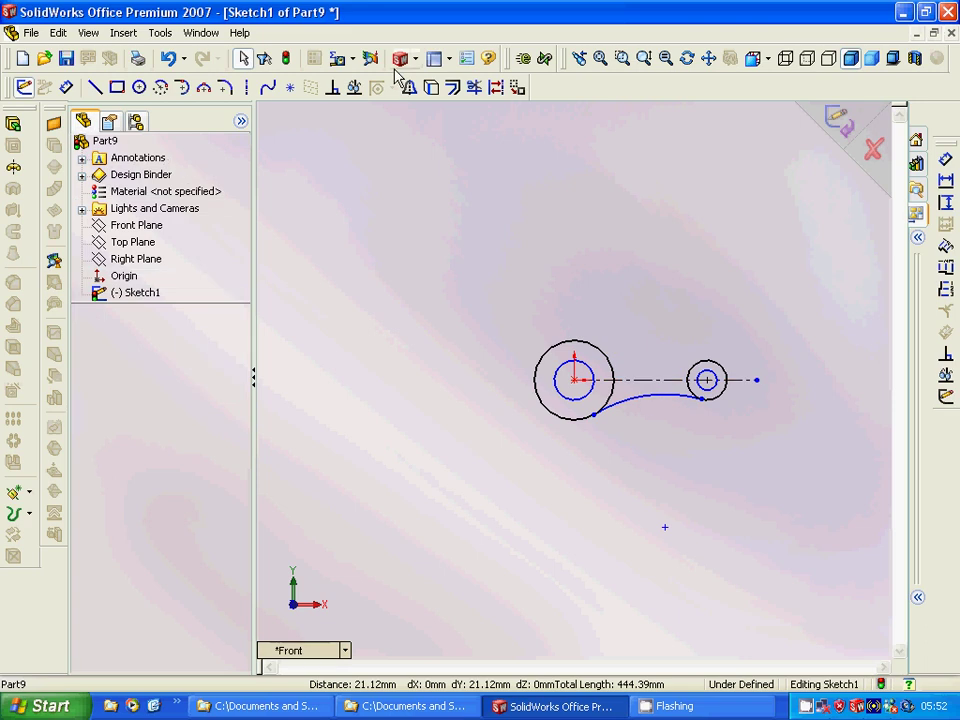
# Step: Mirror the 200 mm arc about the horizontal centerline, keeping the original as a copy
pyautogui.click(409, 88)
pyautogui.click(624, 405)
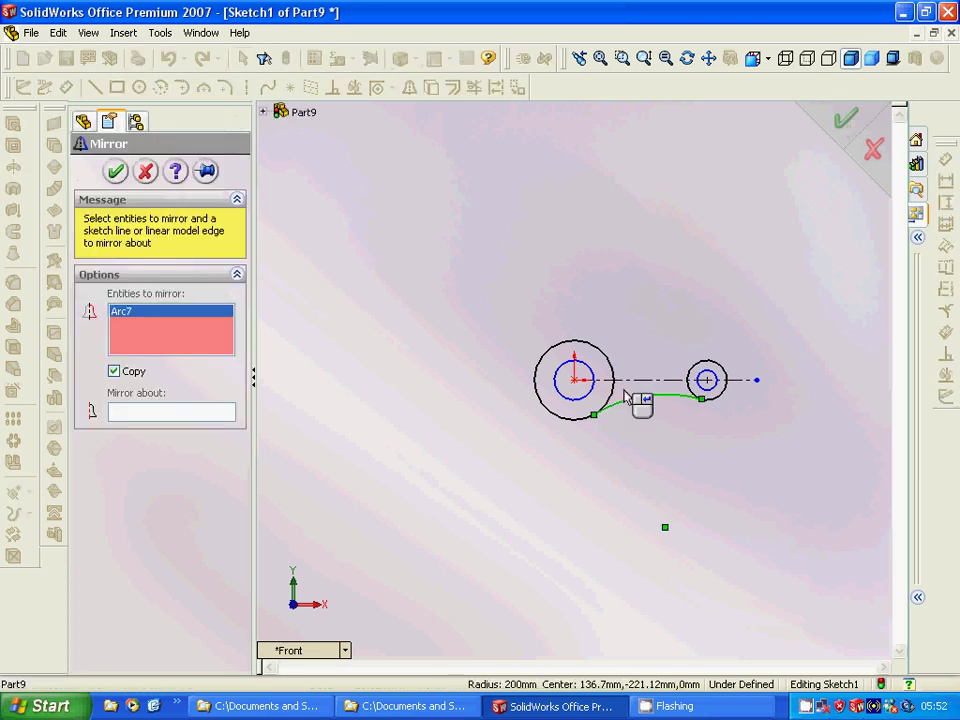
pyautogui.click(212, 413)
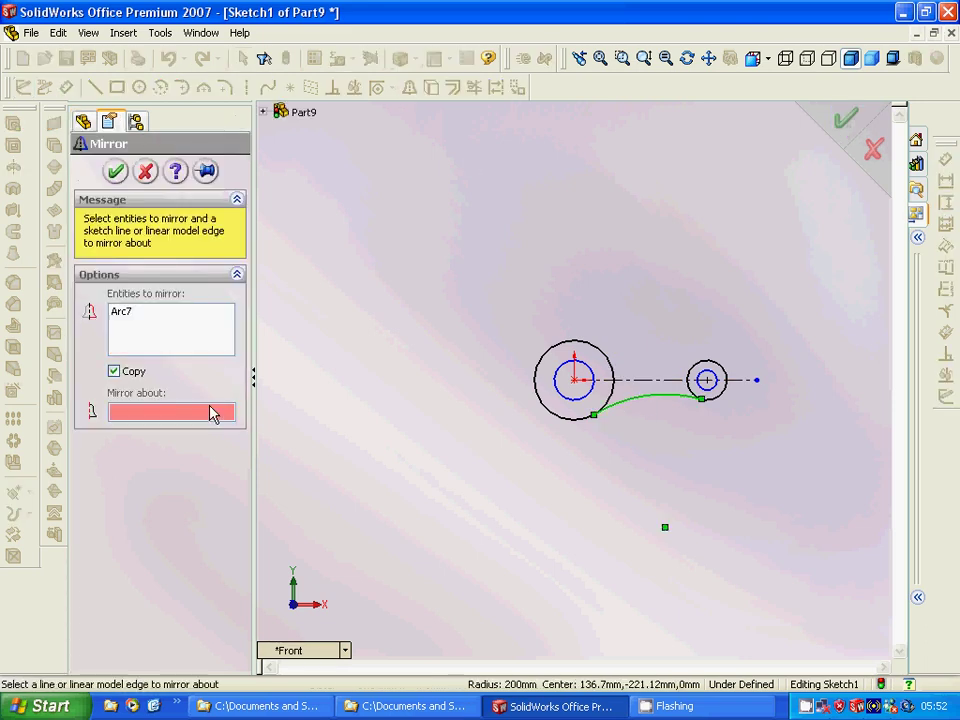
pyautogui.click(645, 380)
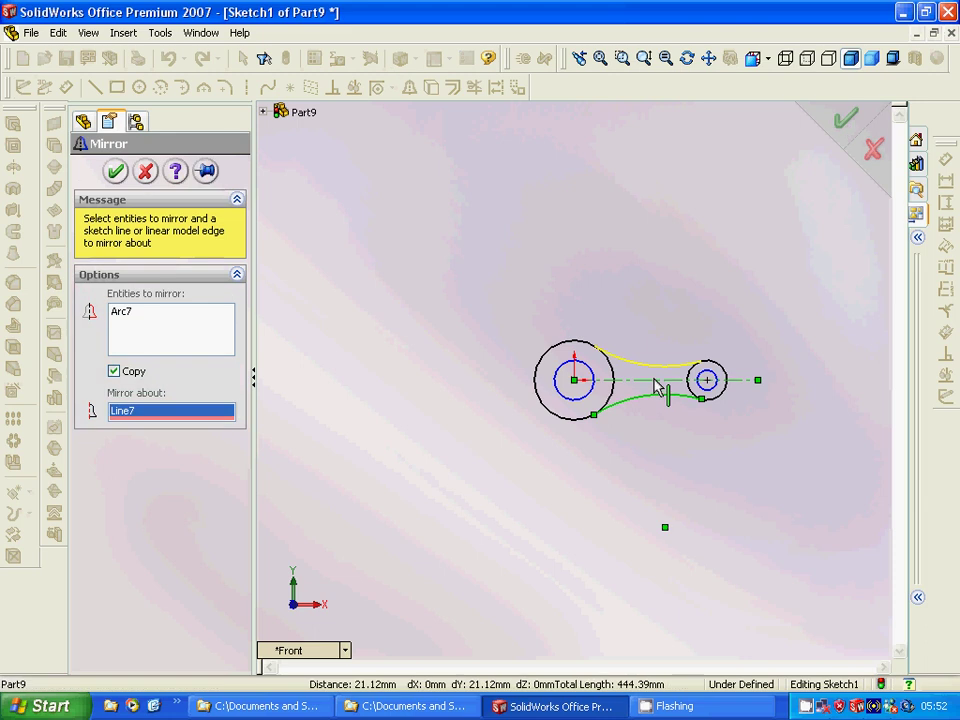
pyautogui.click(116, 171)
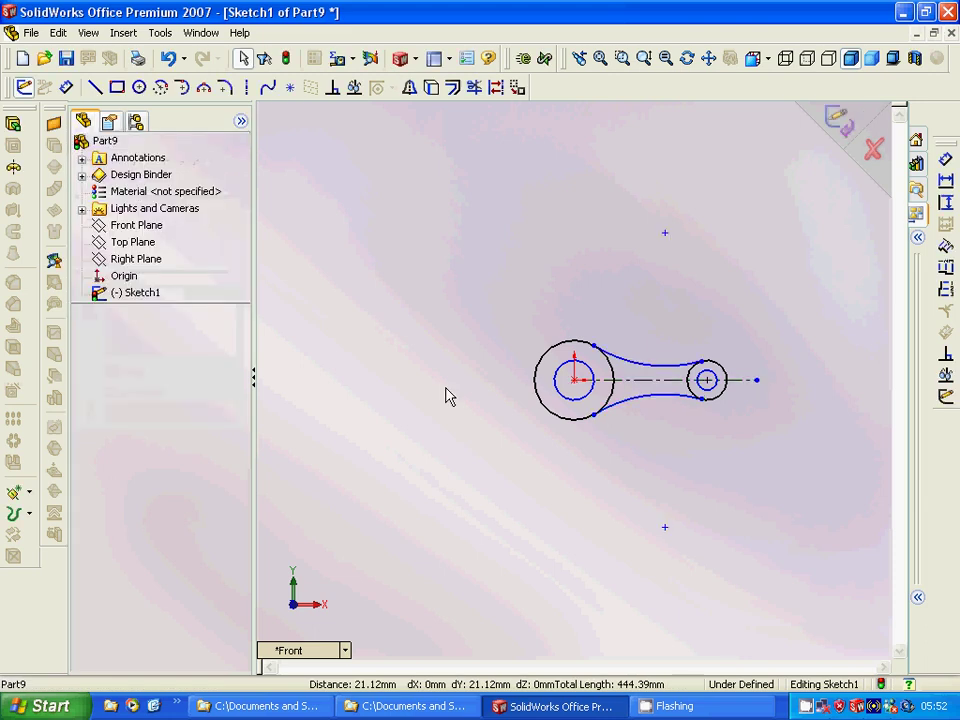
# Step: Try trimming the inward-facing segments of both outer circles between the 200 mm arcs, and undo the trims
pyautogui.click(475, 87)
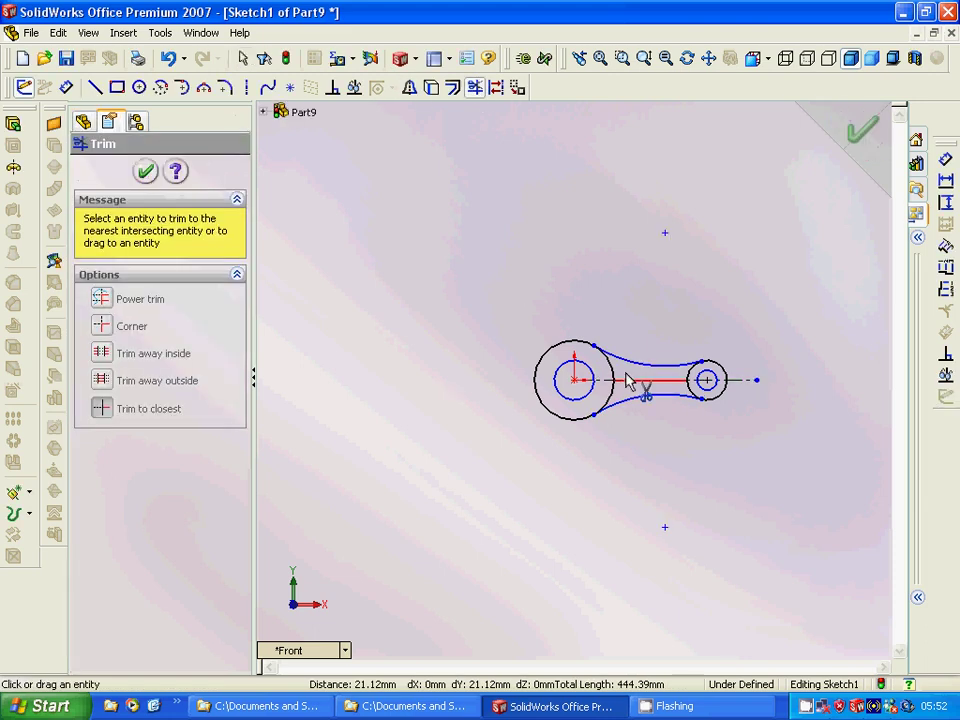
pyautogui.click(612, 392)
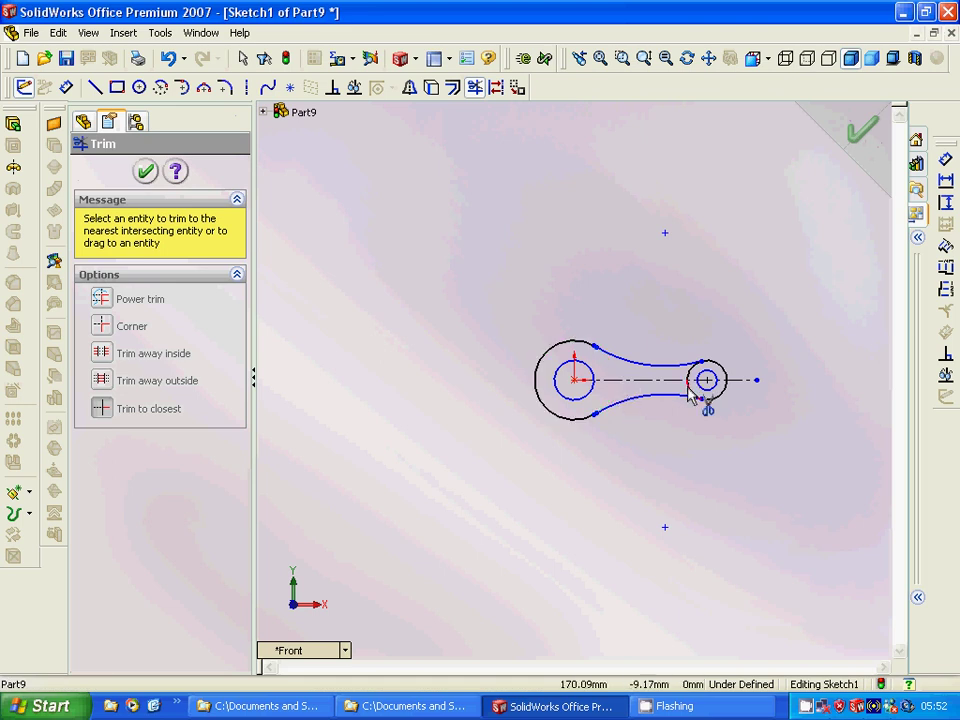
pyautogui.click(688, 392)
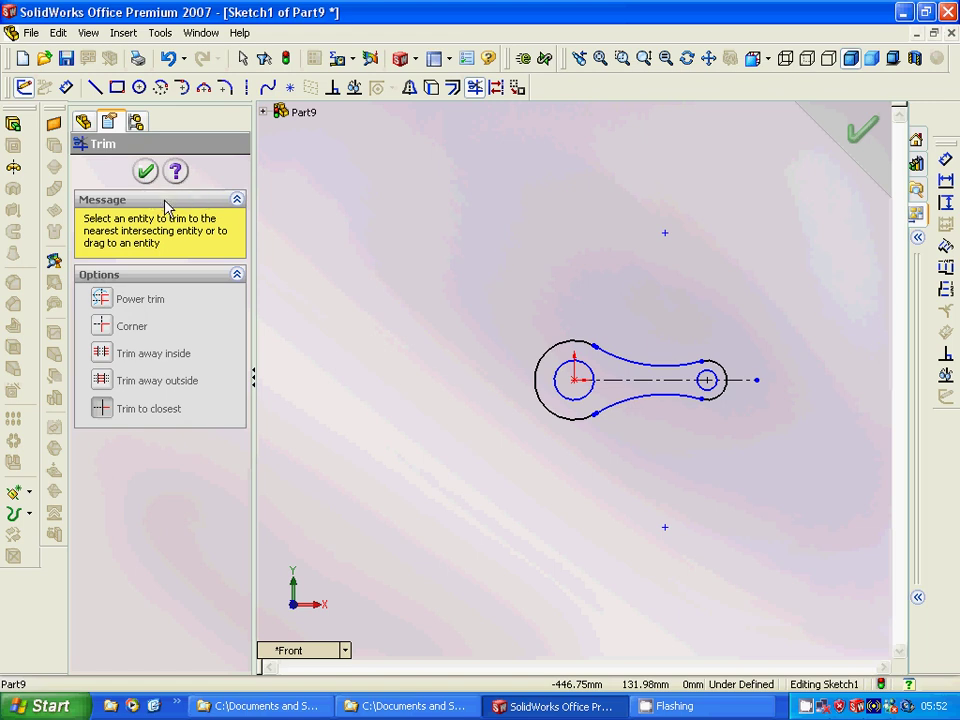
pyautogui.click(146, 171)
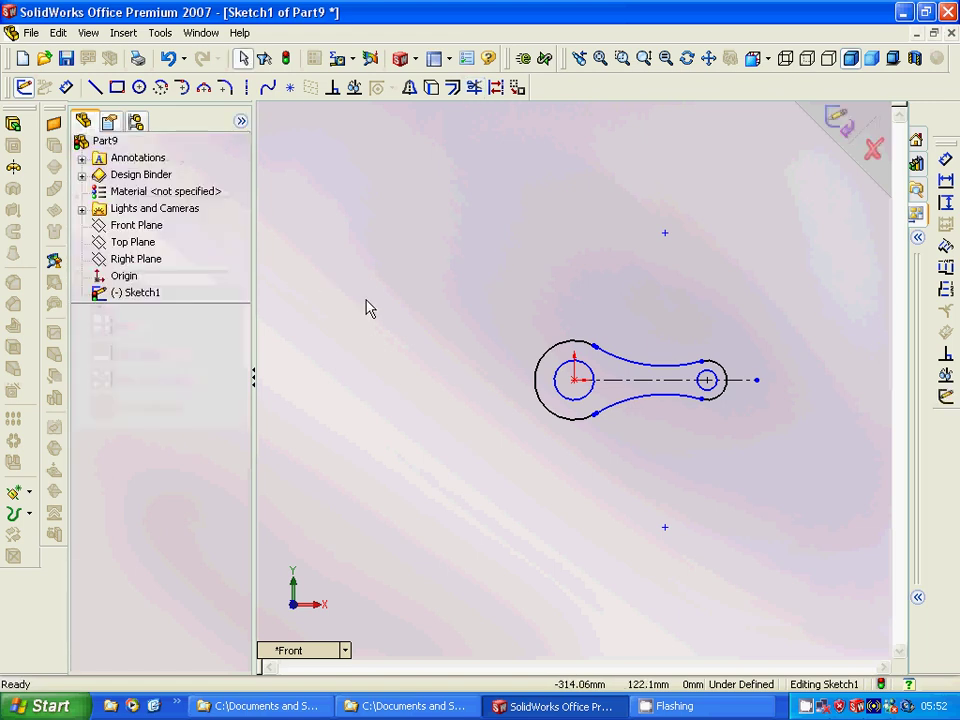
pyautogui.hotkey('ctrl', 'z')
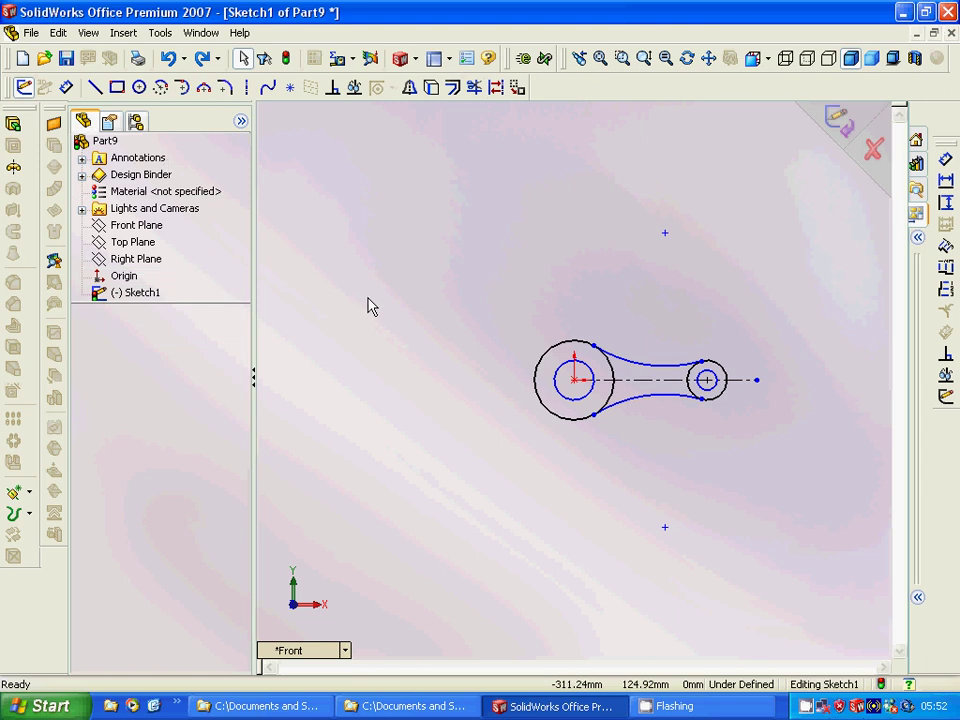
# Step: Add tangent relations between the large outer circle and both the upper and lower 200 mm arcs
pyautogui.click(616, 362)
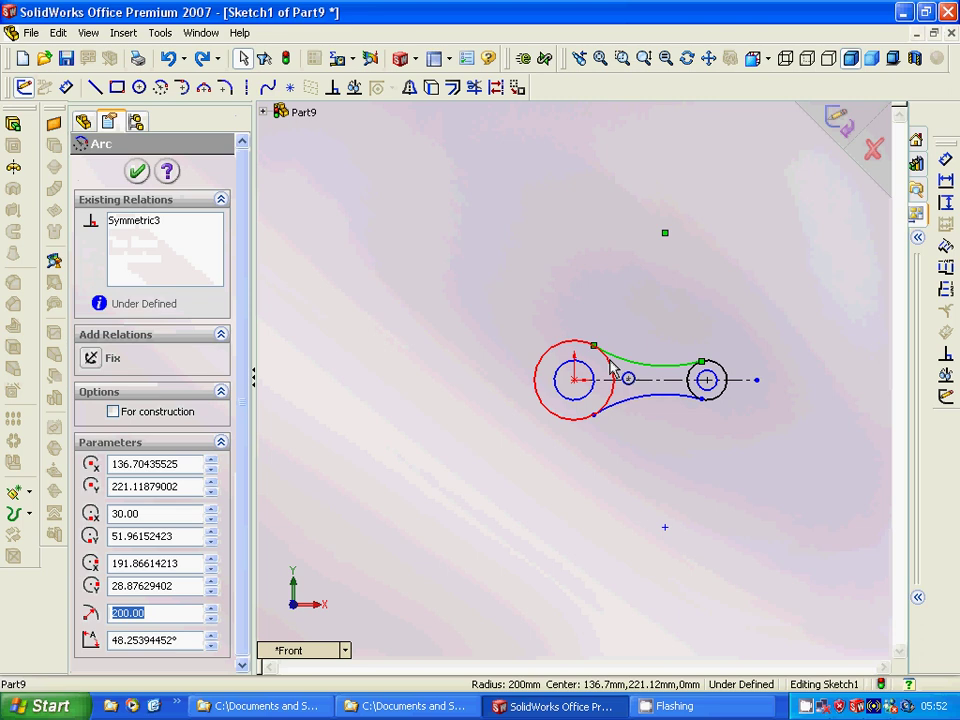
pyautogui.keyDown('ctrl'); pyautogui.click(609, 368); pyautogui.keyUp('ctrl')
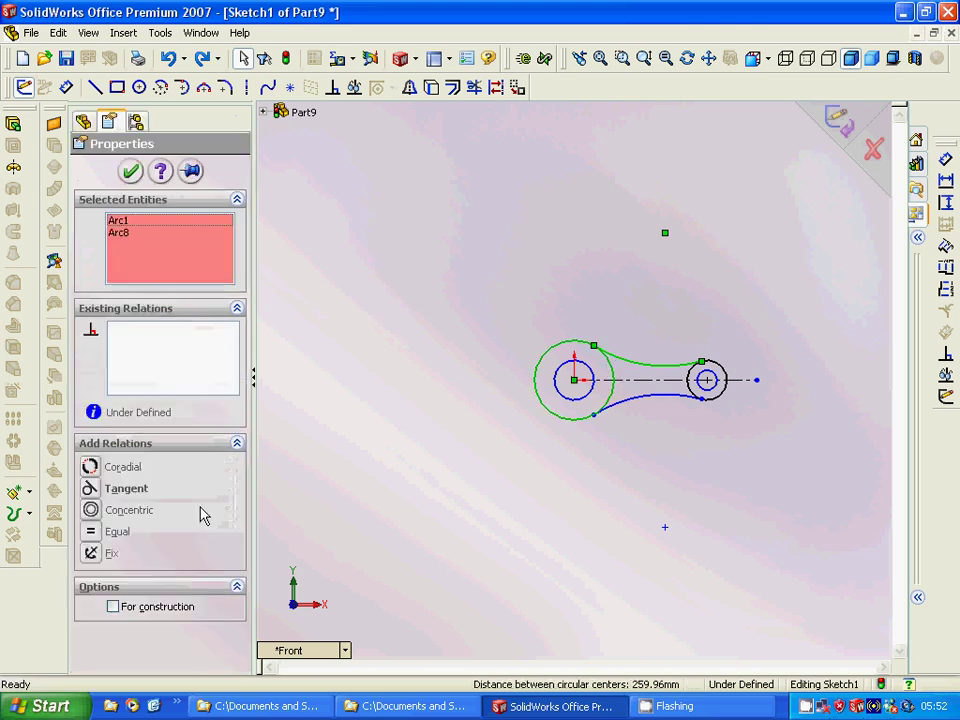
pyautogui.click(140, 490)
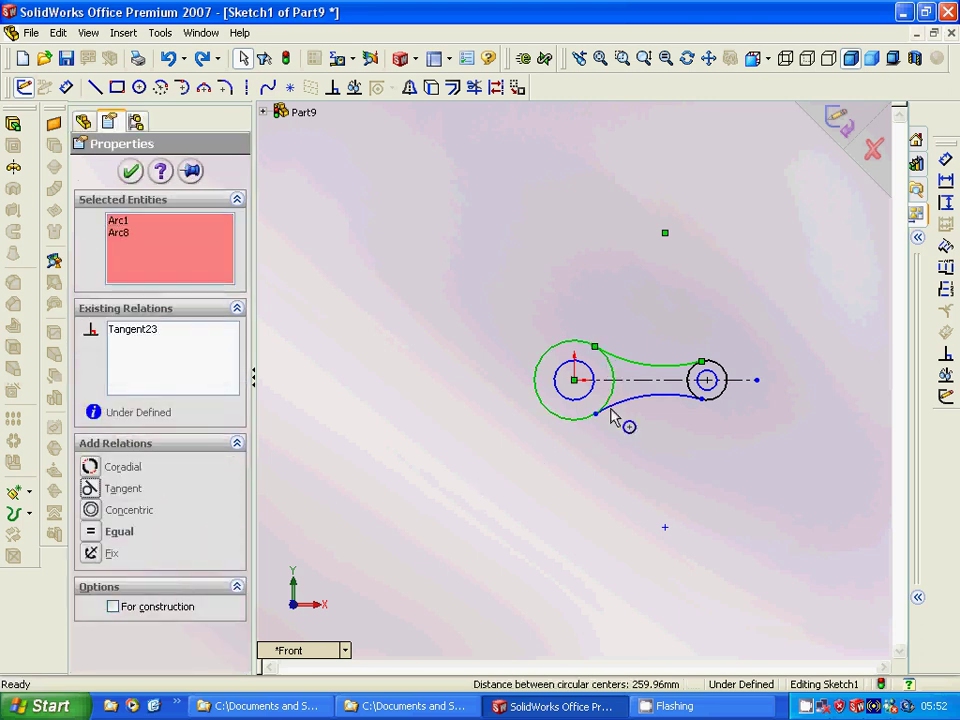
pyautogui.click(608, 441)
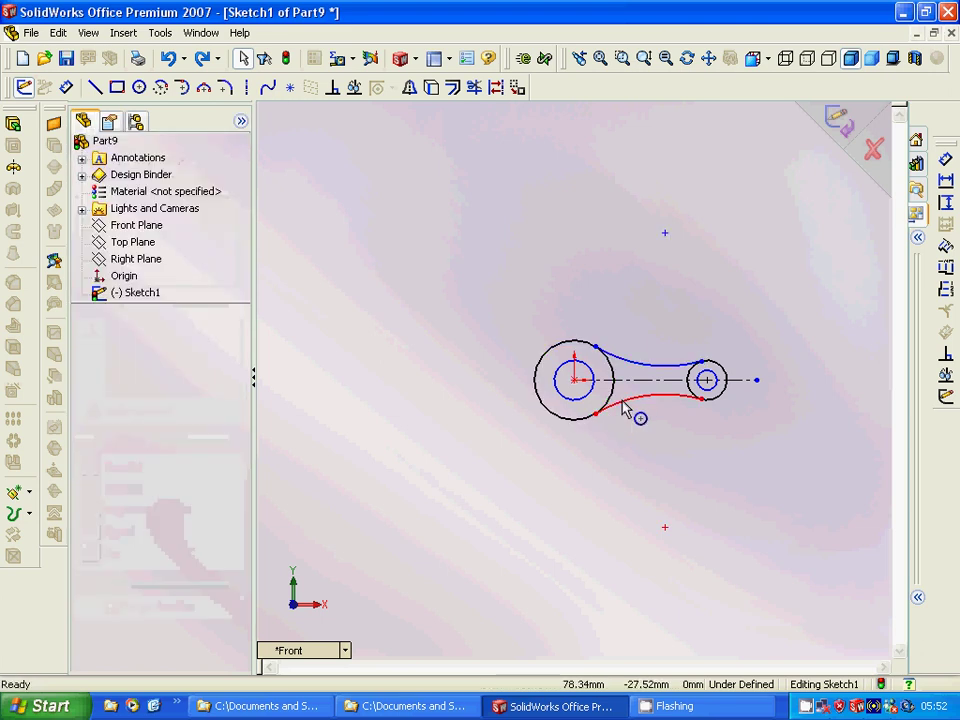
pyautogui.click(616, 404)
pyautogui.keyDown('ctrl'); pyautogui.click(609, 401); pyautogui.keyUp('ctrl')
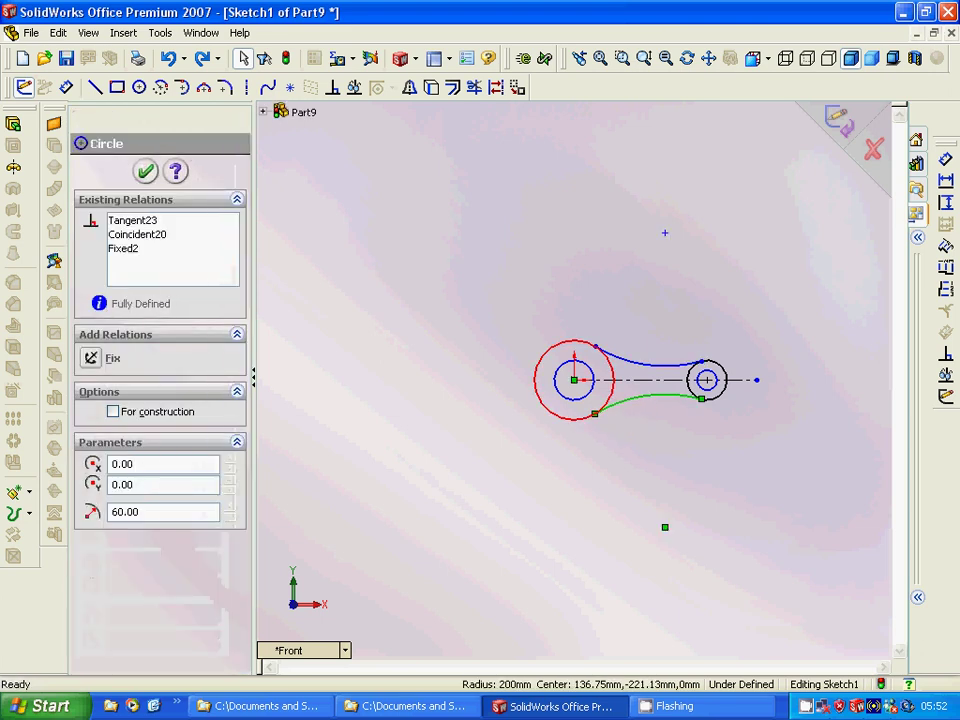
pyautogui.click(130, 493)
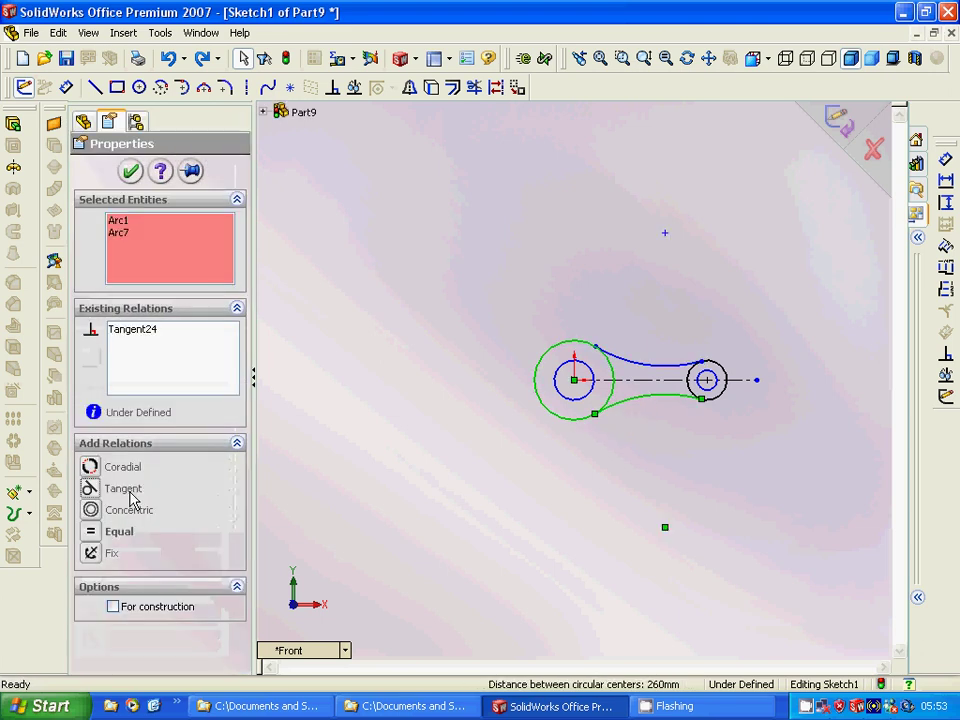
pyautogui.click(576, 488)
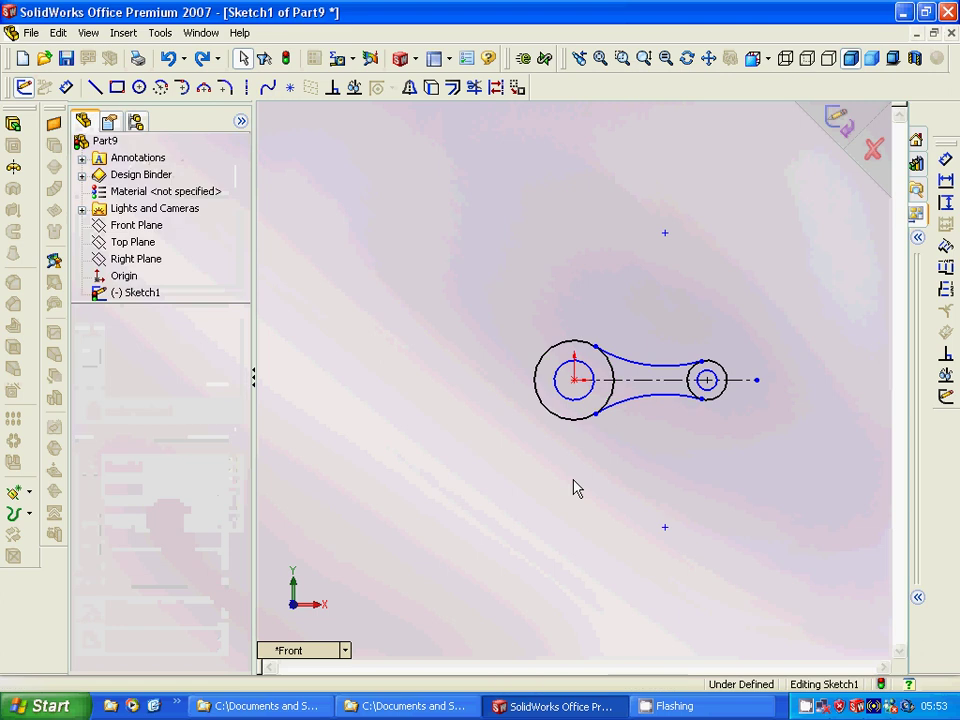
# Step: Add tangent relations between the small outer circle and both the upper and lower 200 mm arcs
pyautogui.click(672, 367)
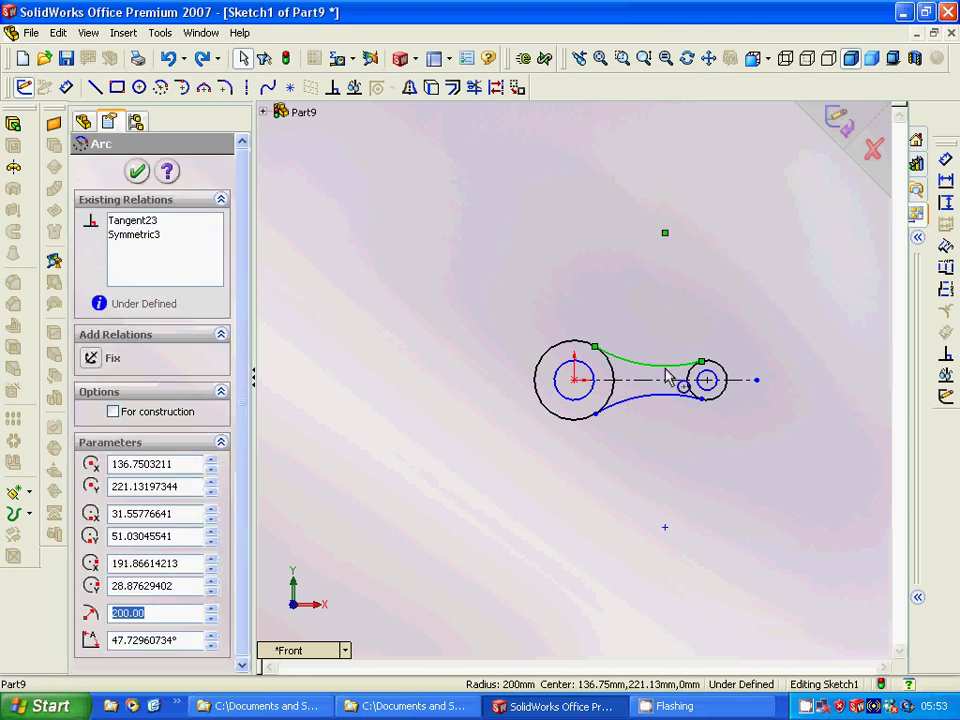
pyautogui.click(126, 489)
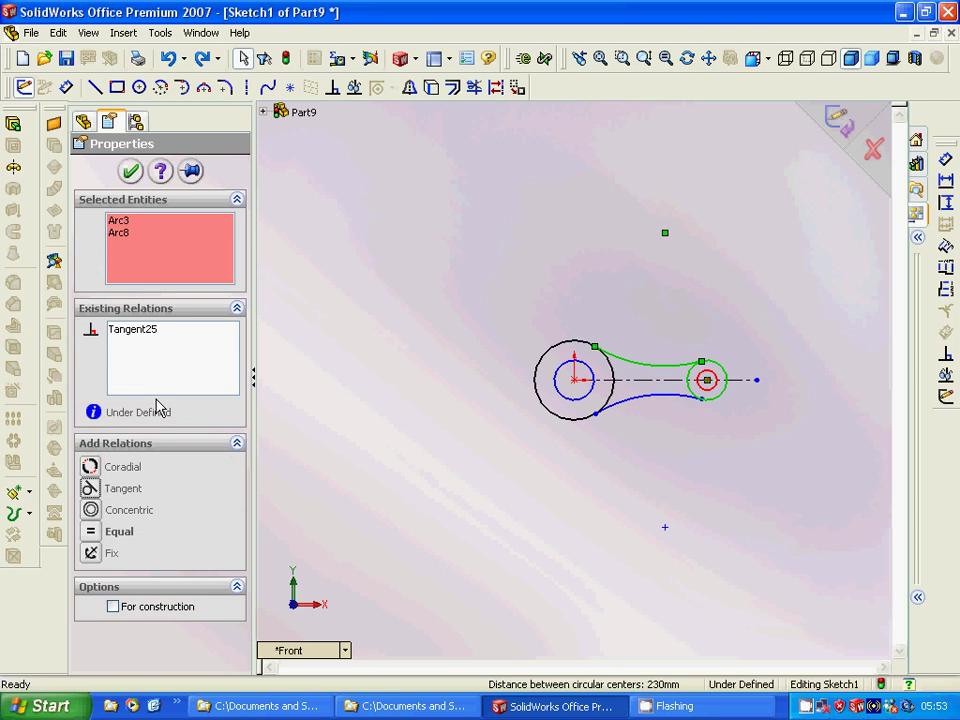
pyautogui.click(664, 398)
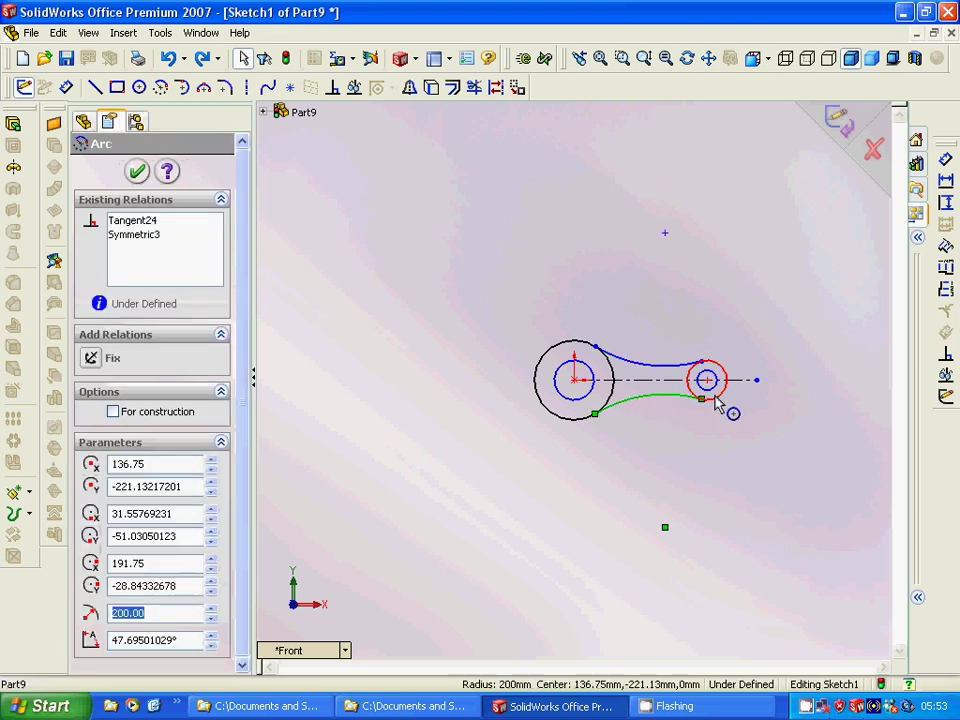
pyautogui.click(713, 400)
pyautogui.keyDown('ctrl'); pyautogui.click(662, 400); pyautogui.keyUp('ctrl')
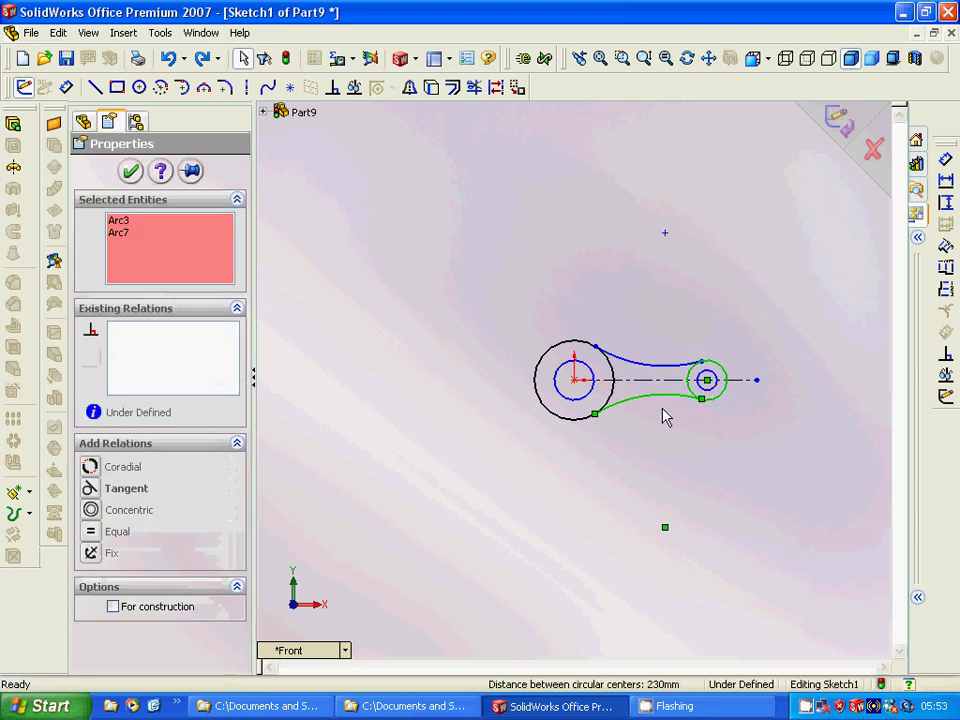
pyautogui.click(126, 489)
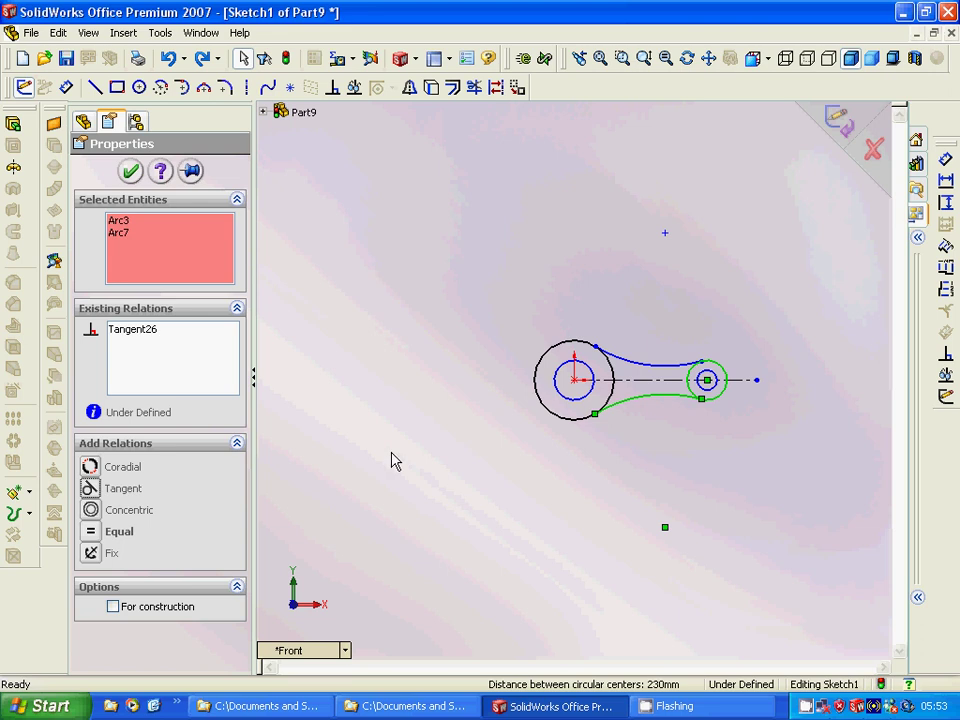
pyautogui.click(130, 171)
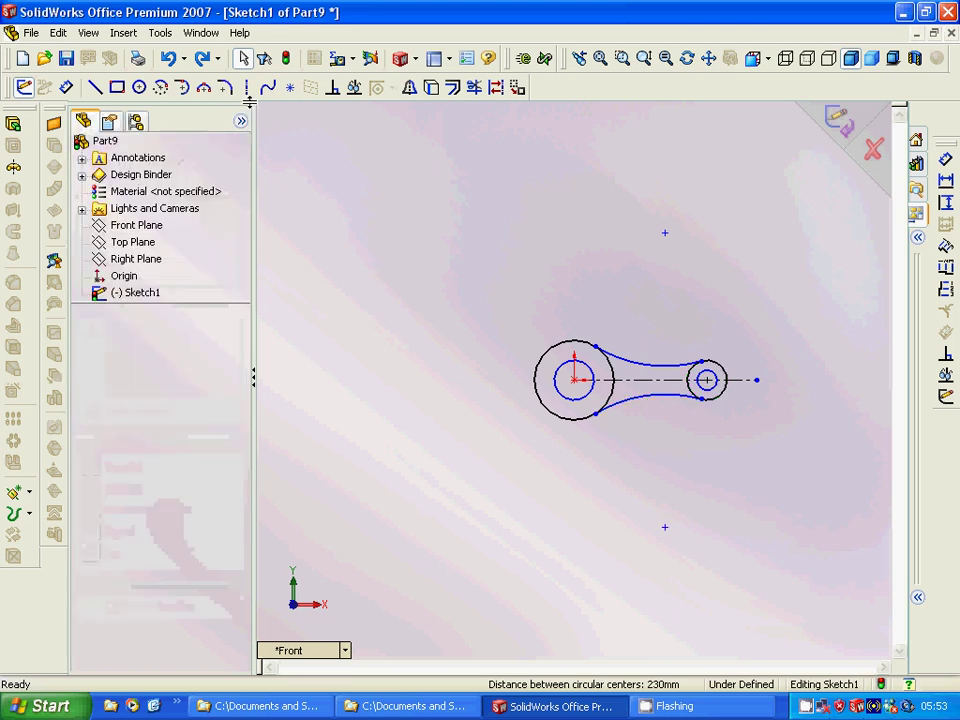
# Step: Trim away the inward-facing segments of the large and small outer circles between the two connecting arcs
pyautogui.click(476, 88)
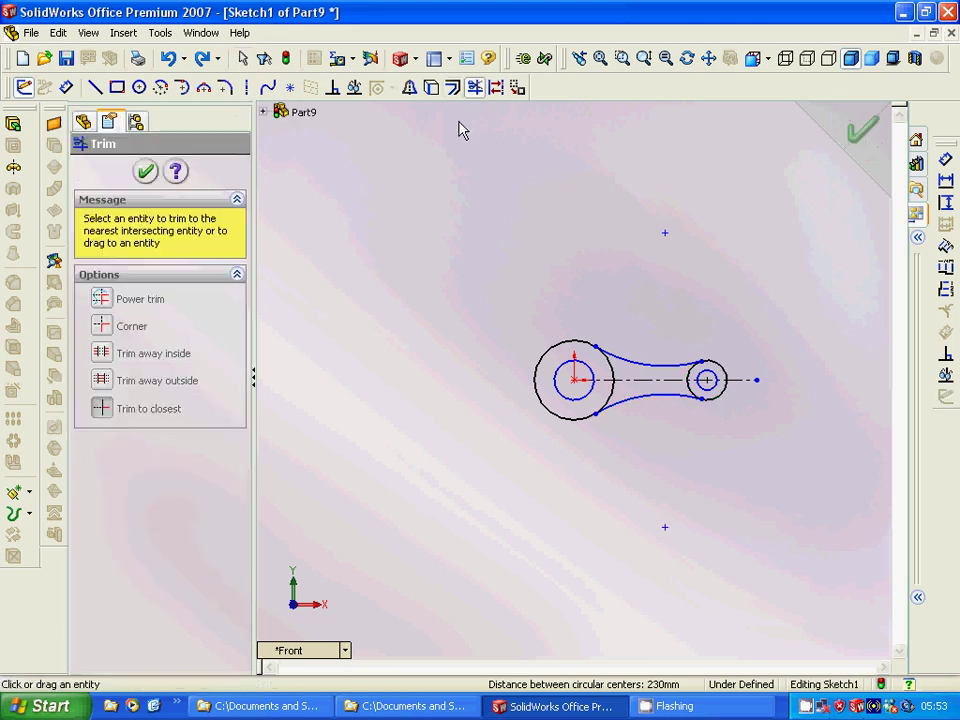
pyautogui.click(612, 385)
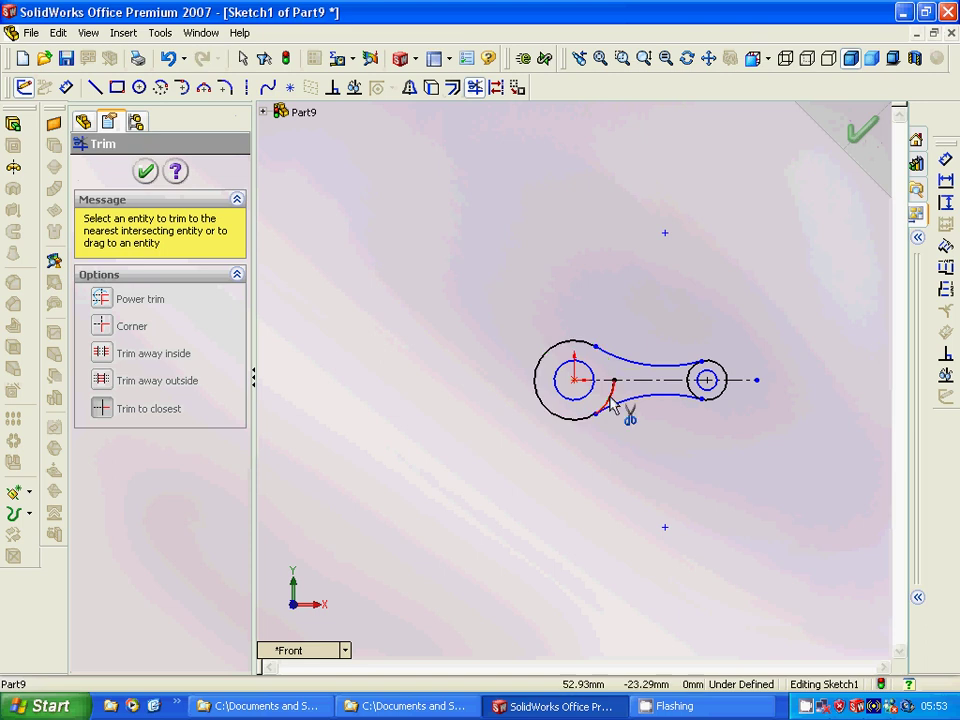
pyautogui.click(698, 396)
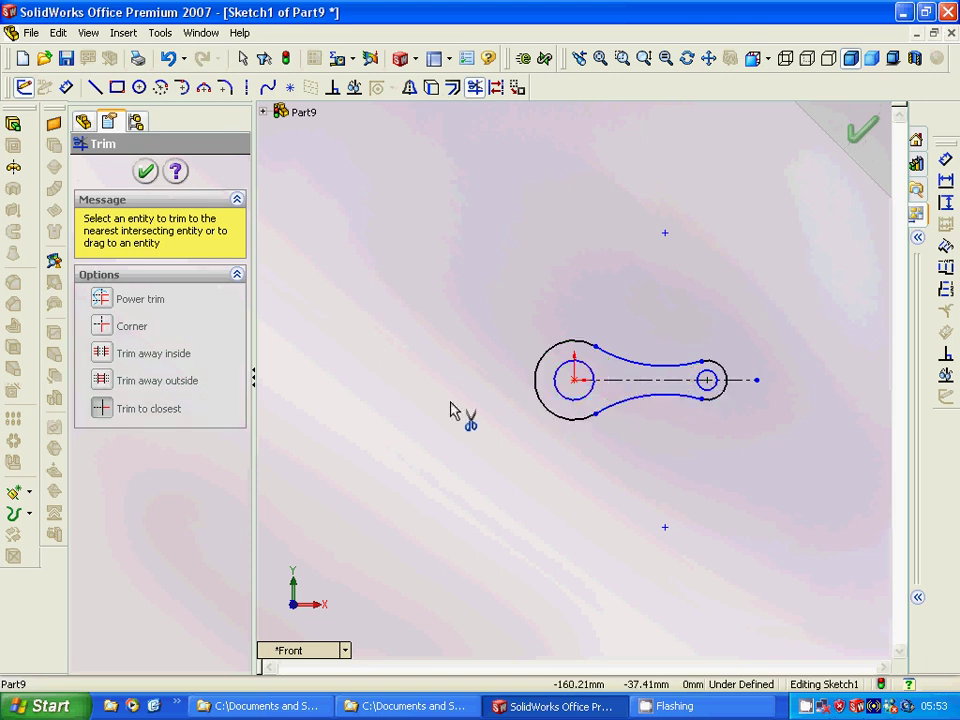
pyautogui.click(86, 121)
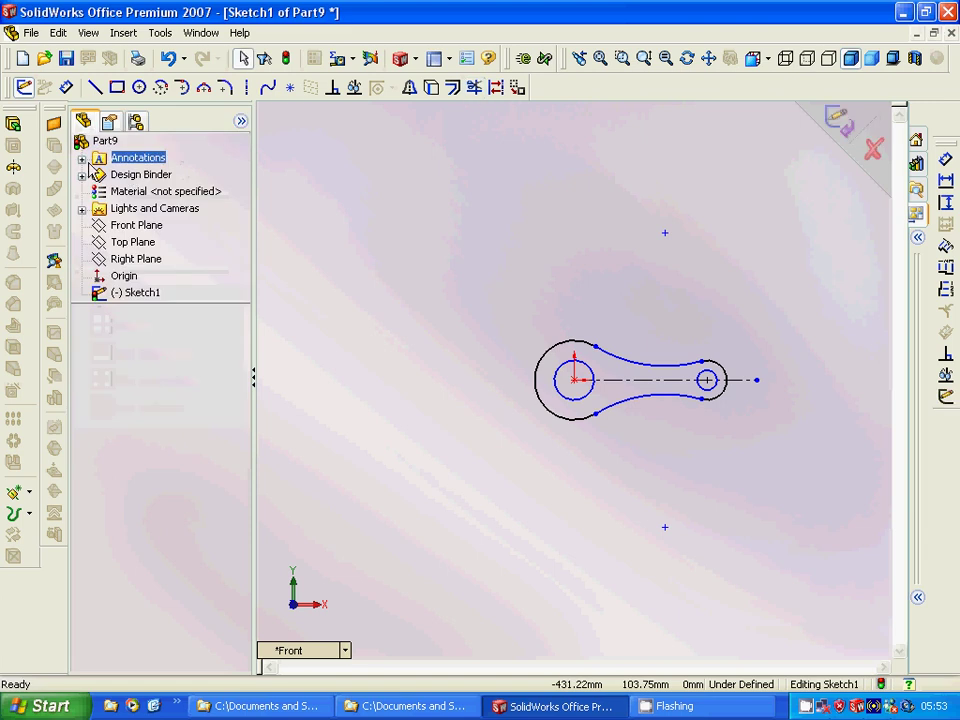
# Step: Extrude the link profile as a blind boss from the sketch plane to a depth of 20 mm
pyautogui.click(13, 125)
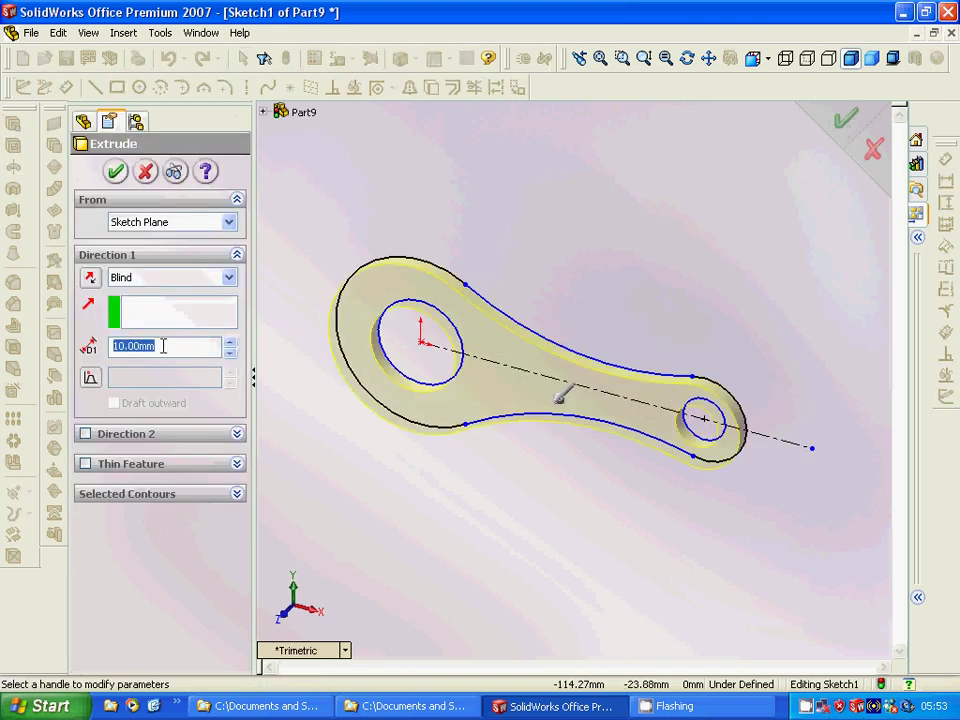
pyautogui.write('2')
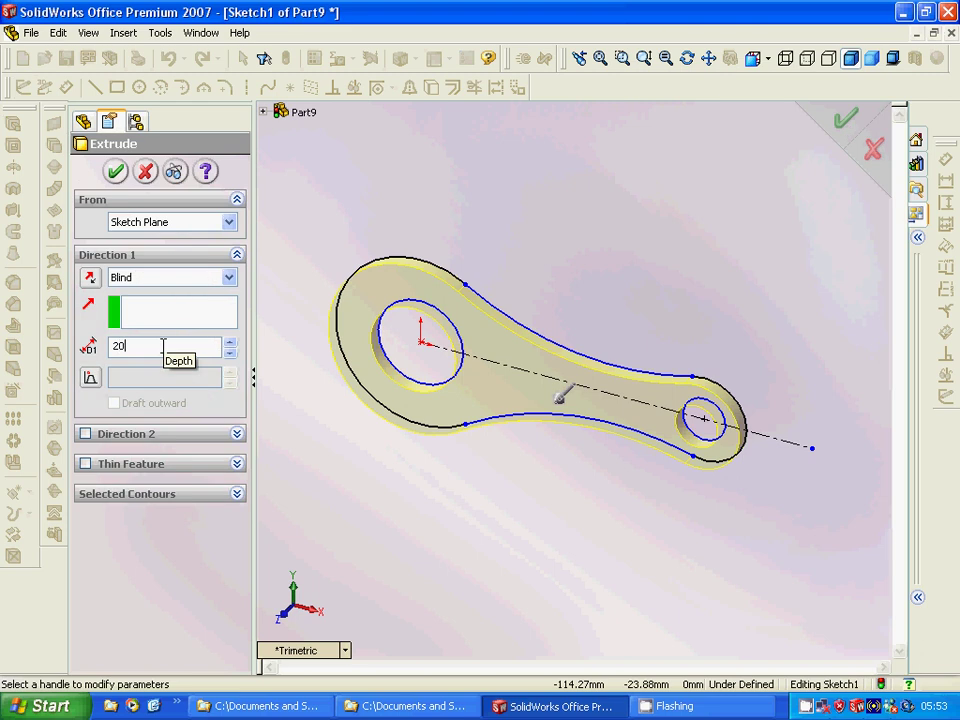
pyautogui.write('0')
pyautogui.press('Return')
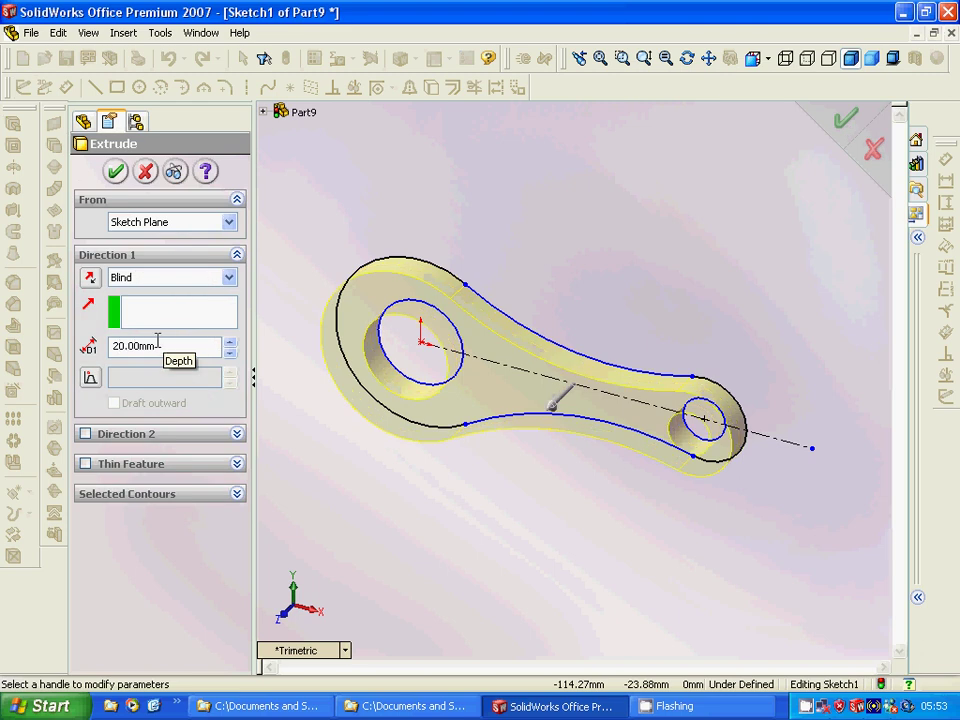
pyautogui.click(116, 173)
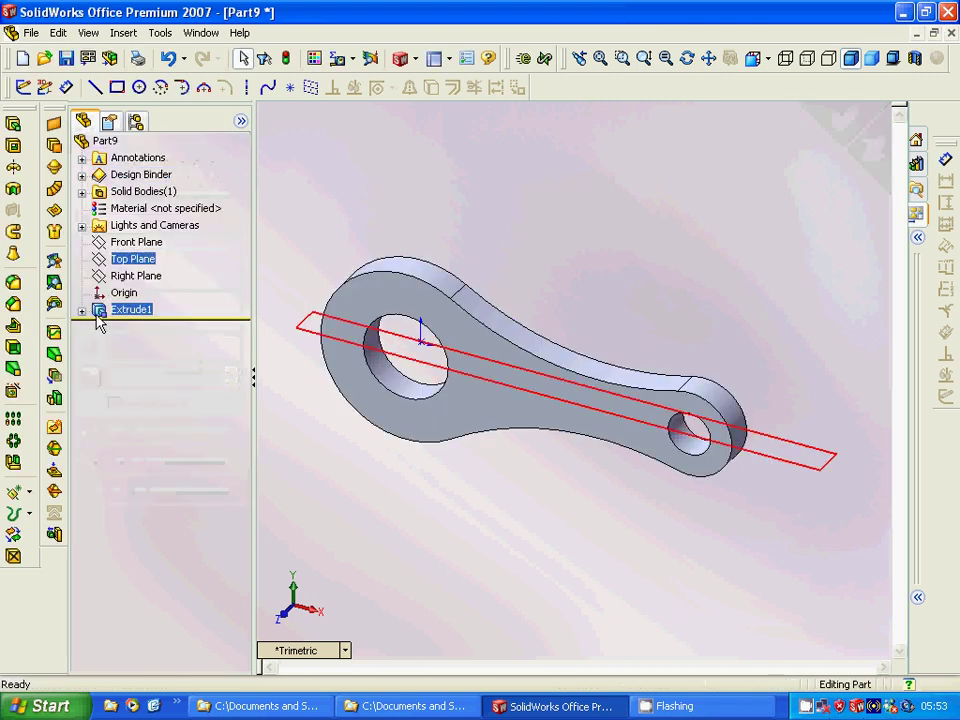
# Step: Shell the link with a 2 mm wall thickness, removing its flat front face
pyautogui.click(13, 231)
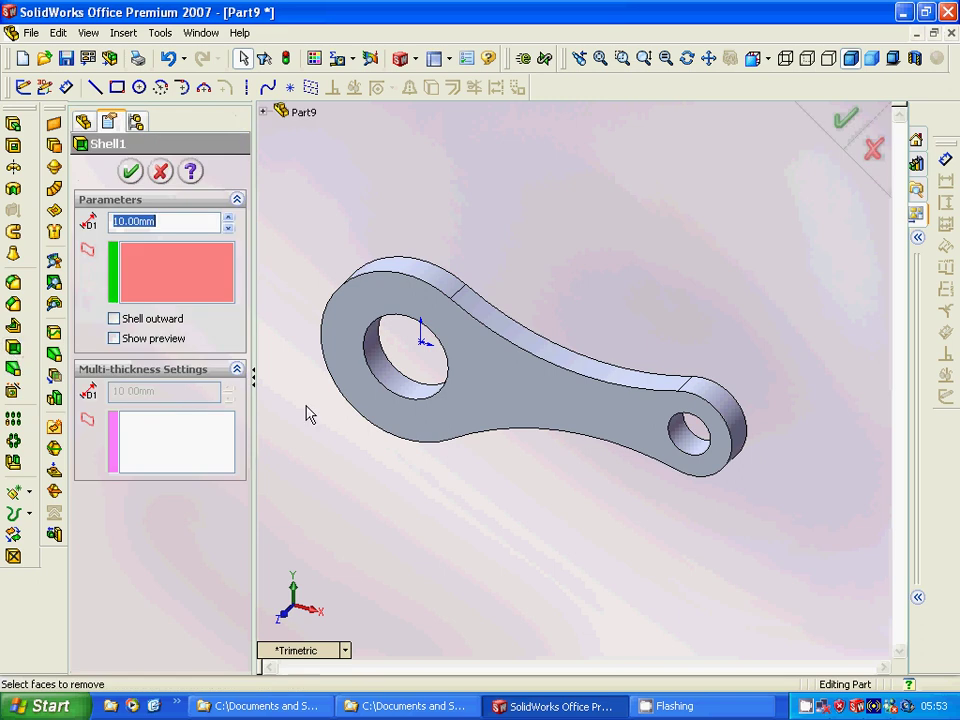
pyautogui.click(471, 388)
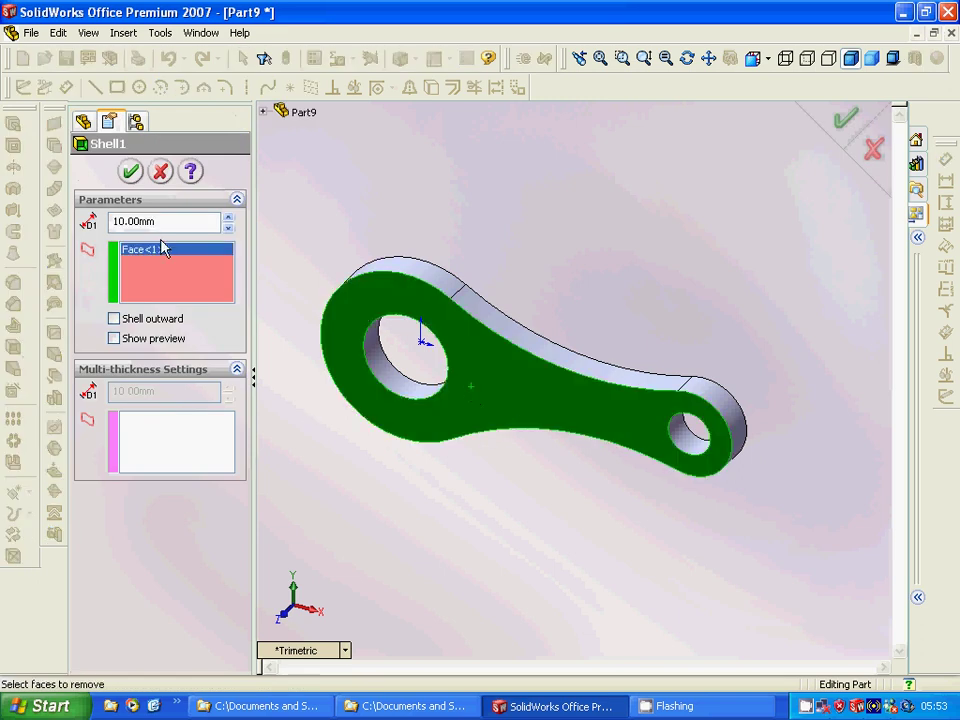
pyautogui.write('2')
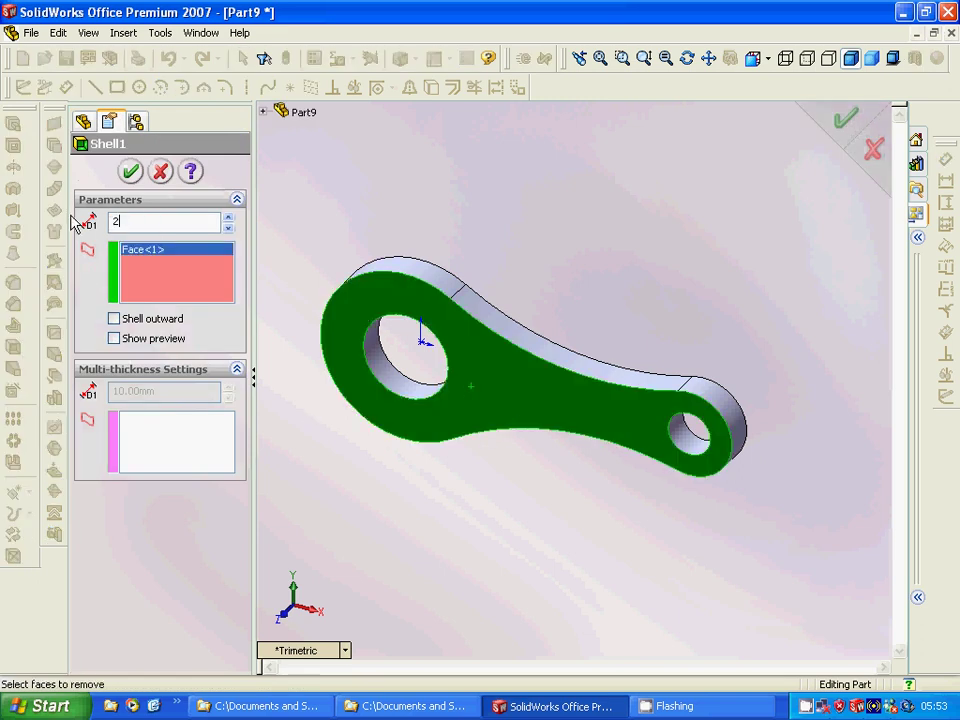
pyautogui.press('Tab')
pyautogui.click(128, 177)
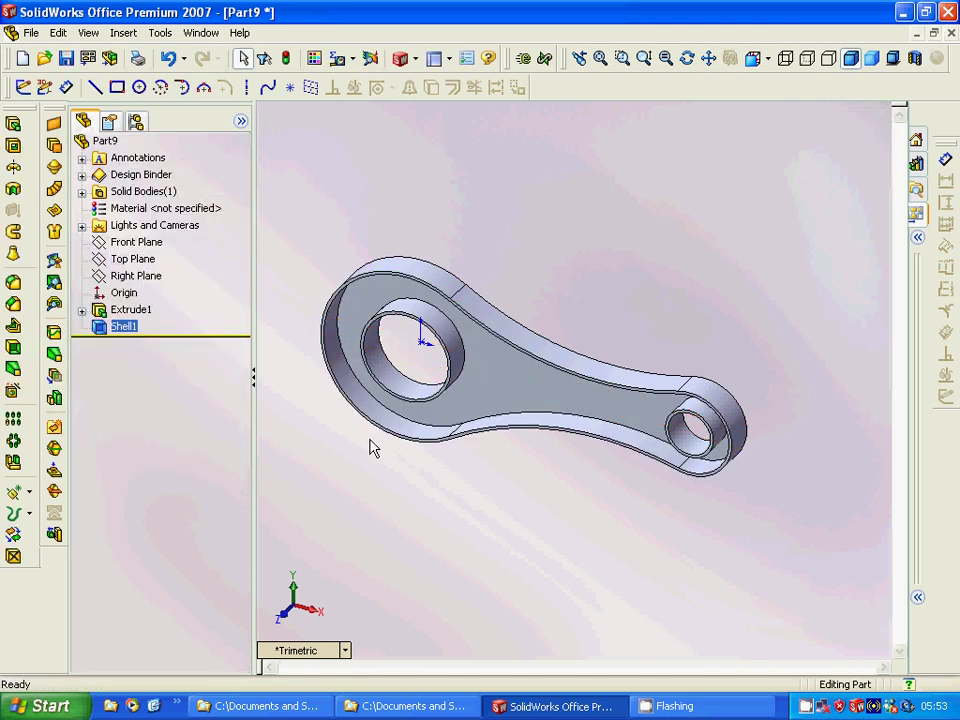
# Step: Mirror the extruded link and its shell feature about the link's flat closed back face
pyautogui.moveTo(370, 447); pyautogui.dragTo(310, 455, button='middle')
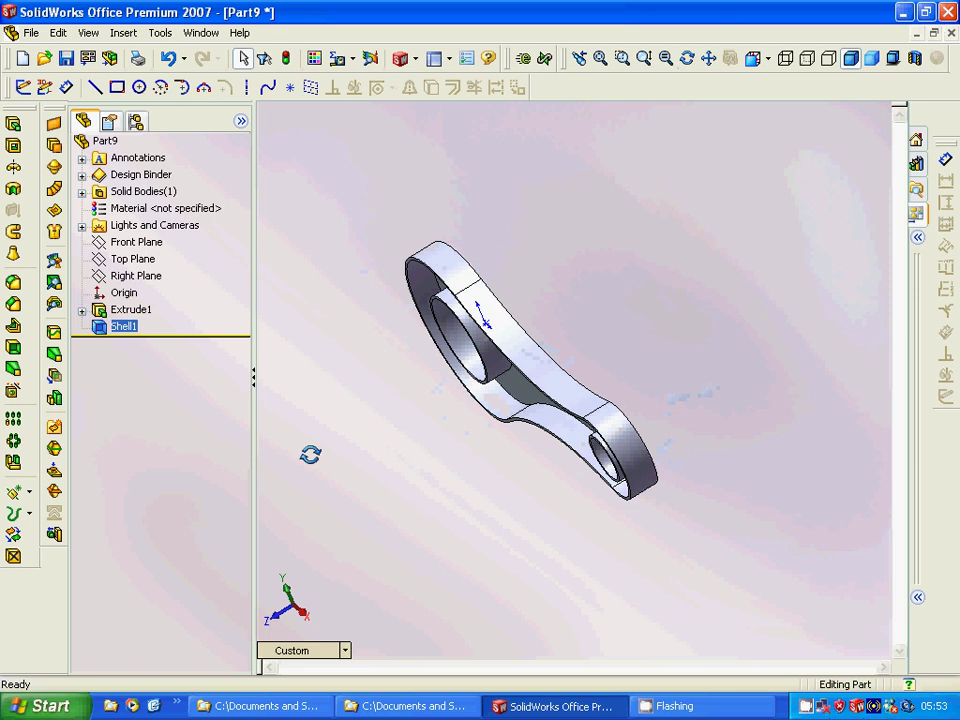
pyautogui.click(14, 462)
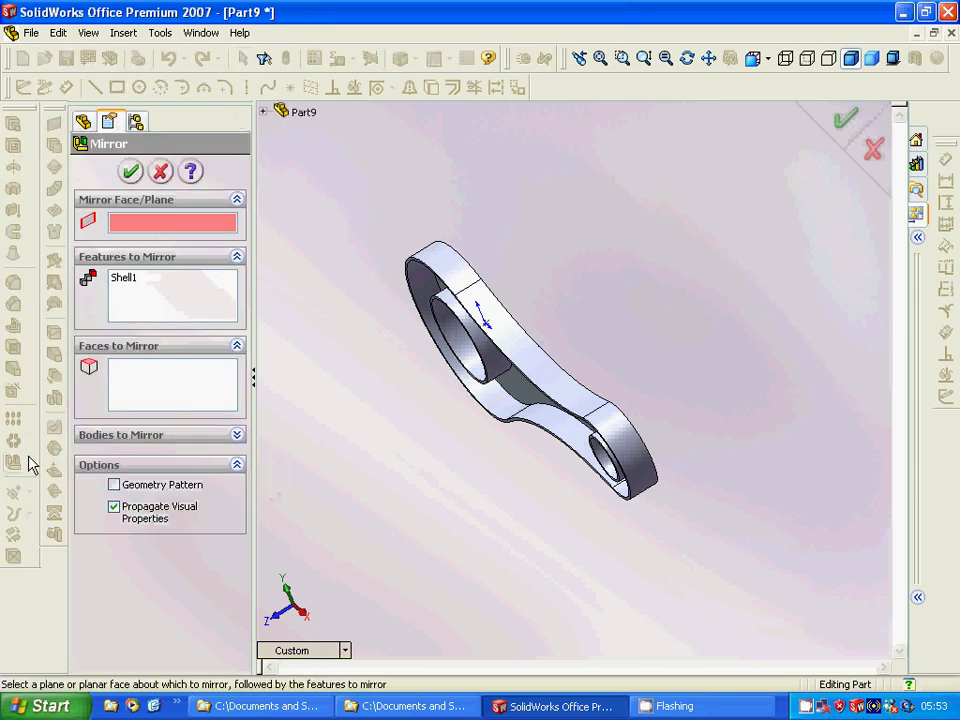
pyautogui.click(264, 112)
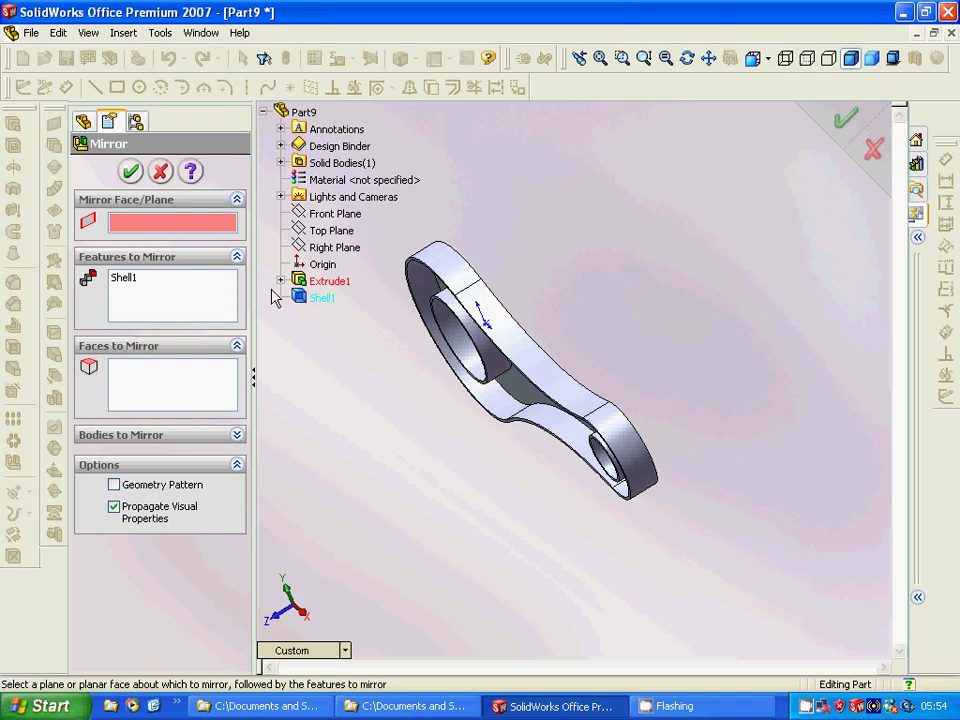
pyautogui.click(156, 300)
pyautogui.click(331, 282)
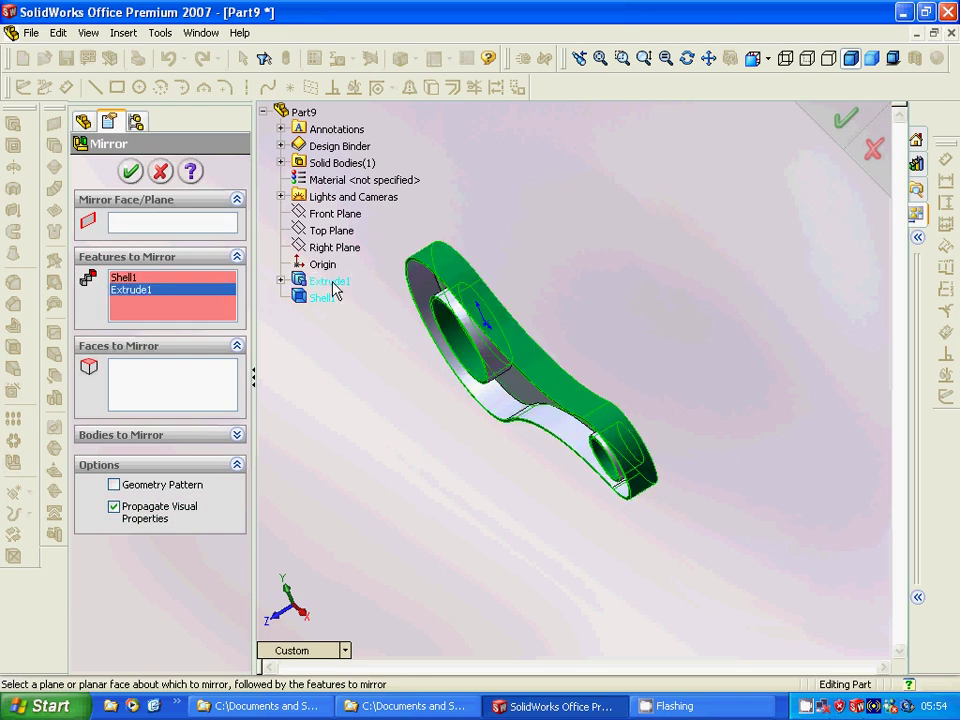
pyautogui.click(172, 222)
pyautogui.moveTo(356, 386); pyautogui.dragTo(306, 406, button='middle')
pyautogui.rightClick(306, 406)
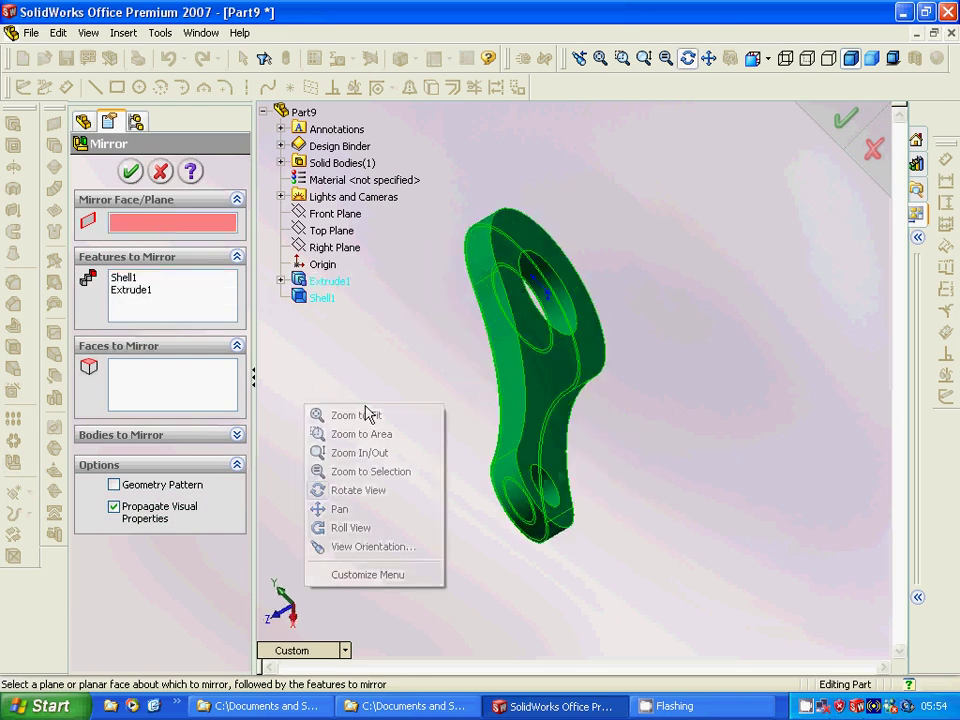
pyautogui.click(556, 379)
pyautogui.click(555, 379)
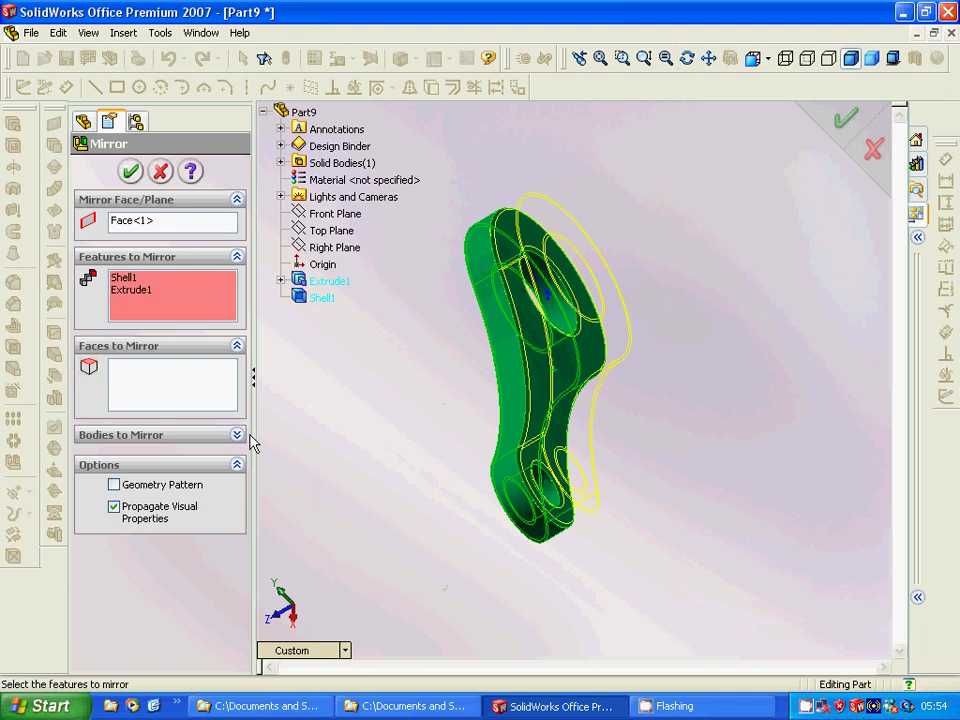
pyautogui.click(153, 490)
pyautogui.click(130, 171)
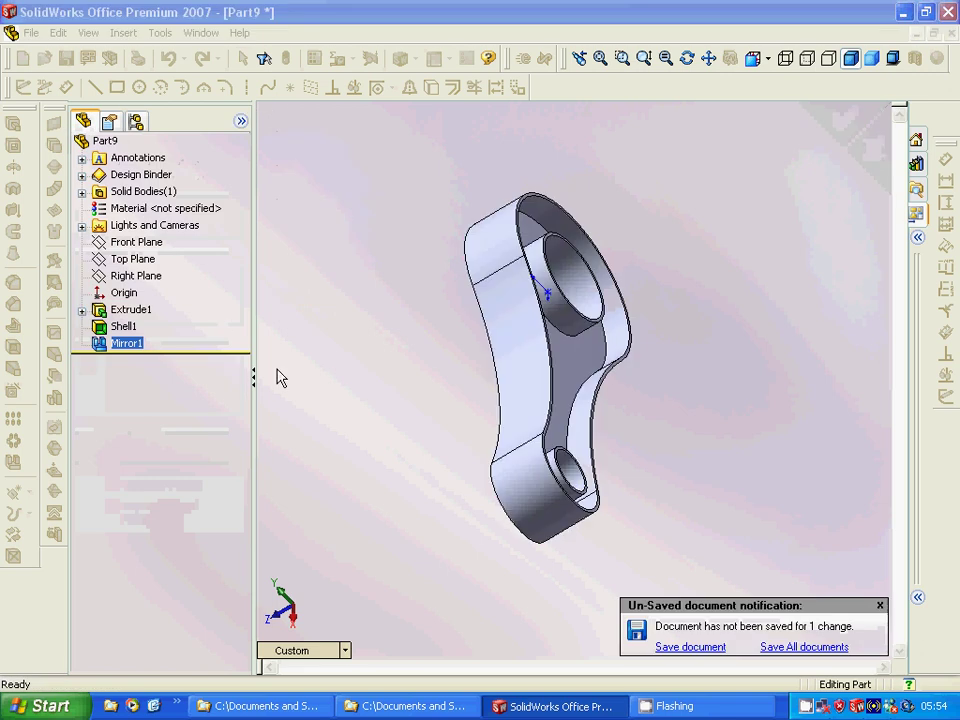
pyautogui.moveTo(306, 377); pyautogui.dragTo(447, 363, button='middle')
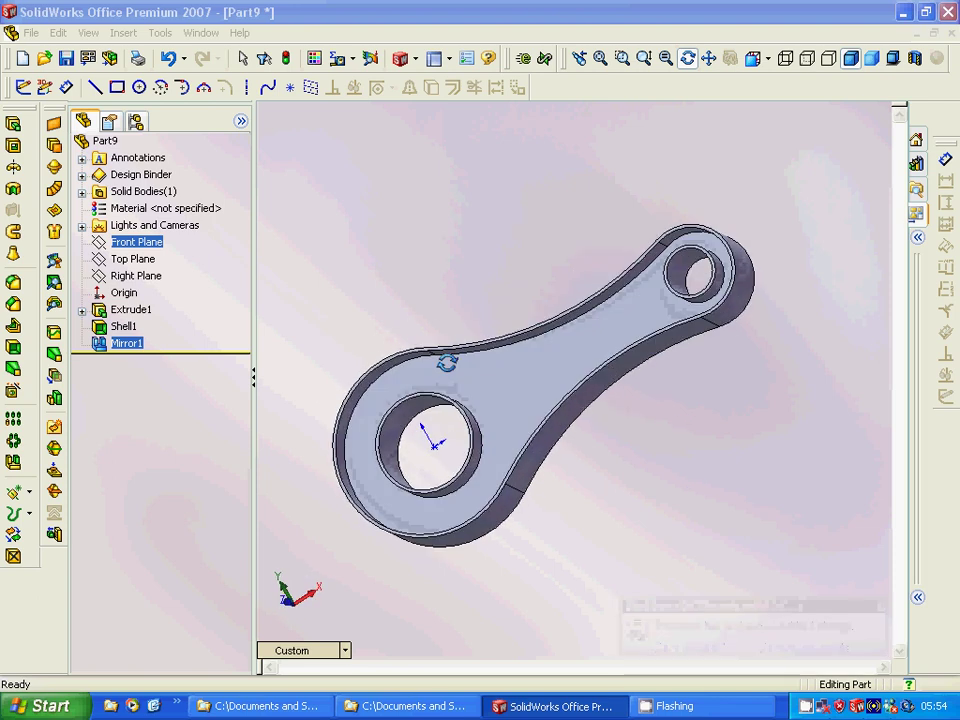
pyautogui.press('Escape')
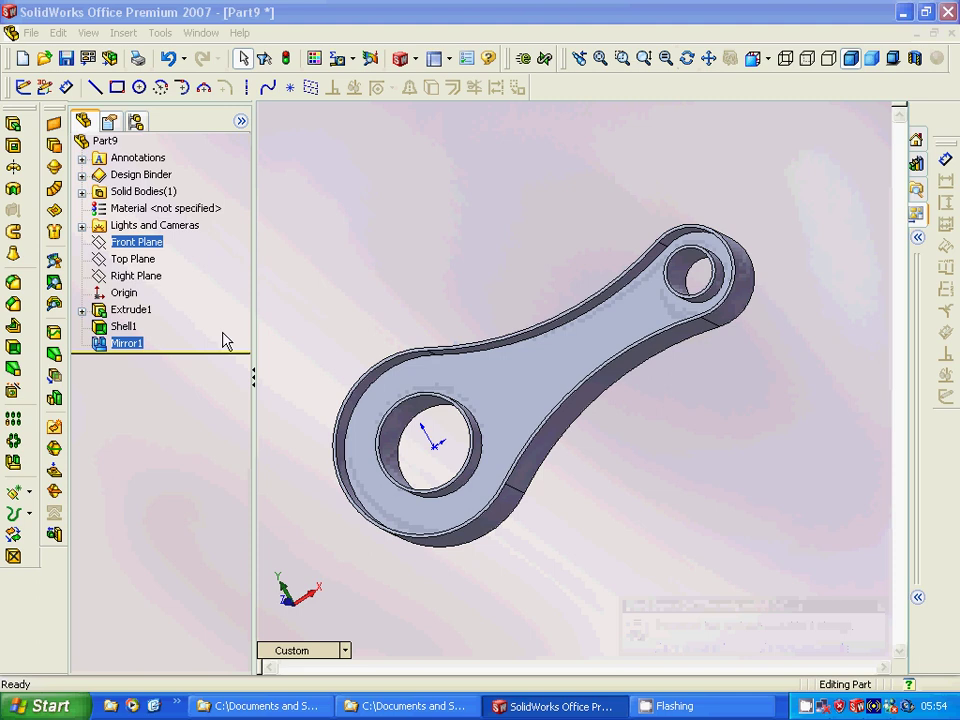
pyautogui.click(14, 286)
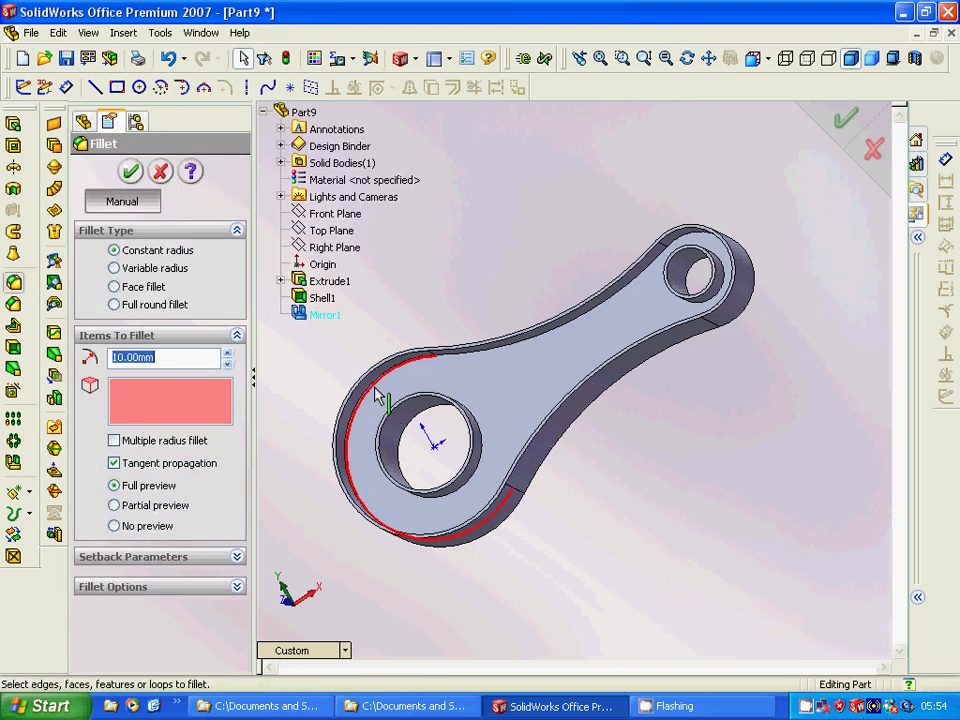
pyautogui.click(376, 391)
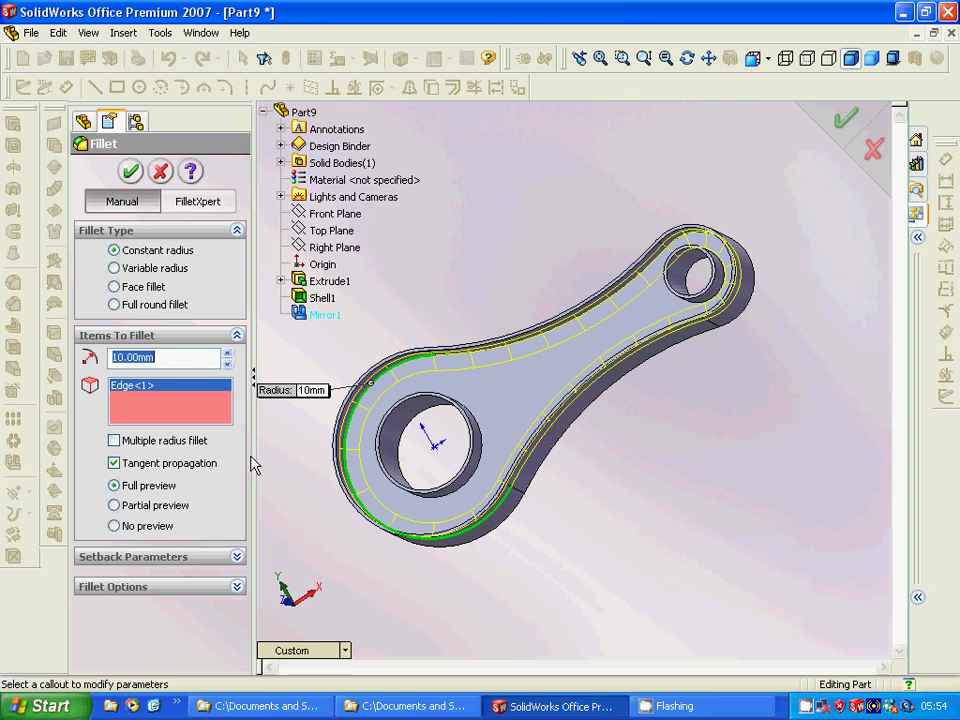
pyautogui.click(118, 360)
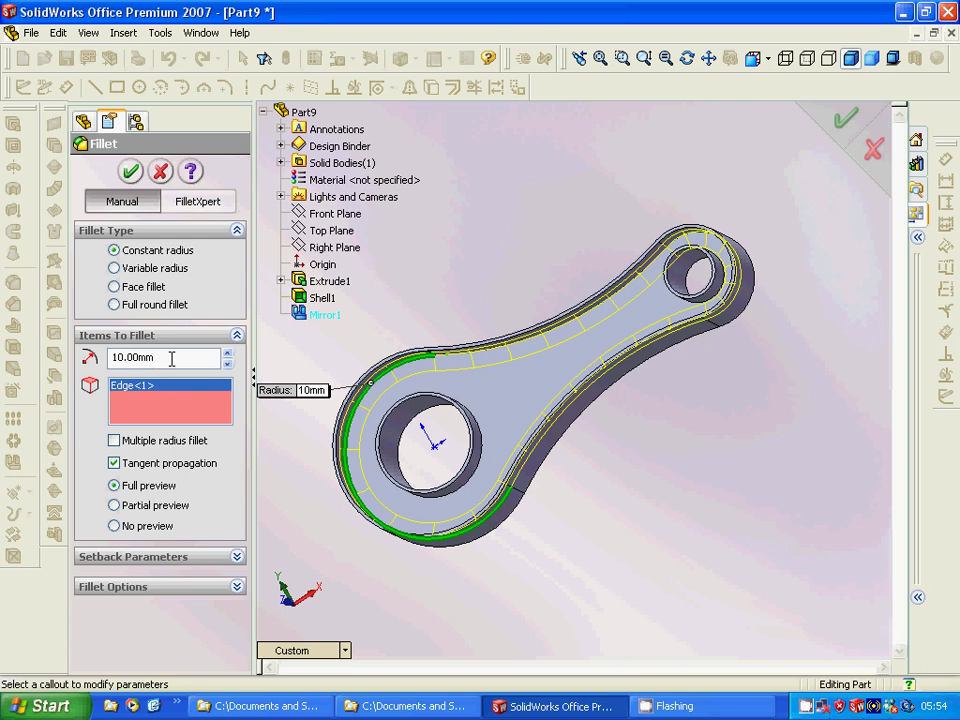
pyautogui.click(160, 171)
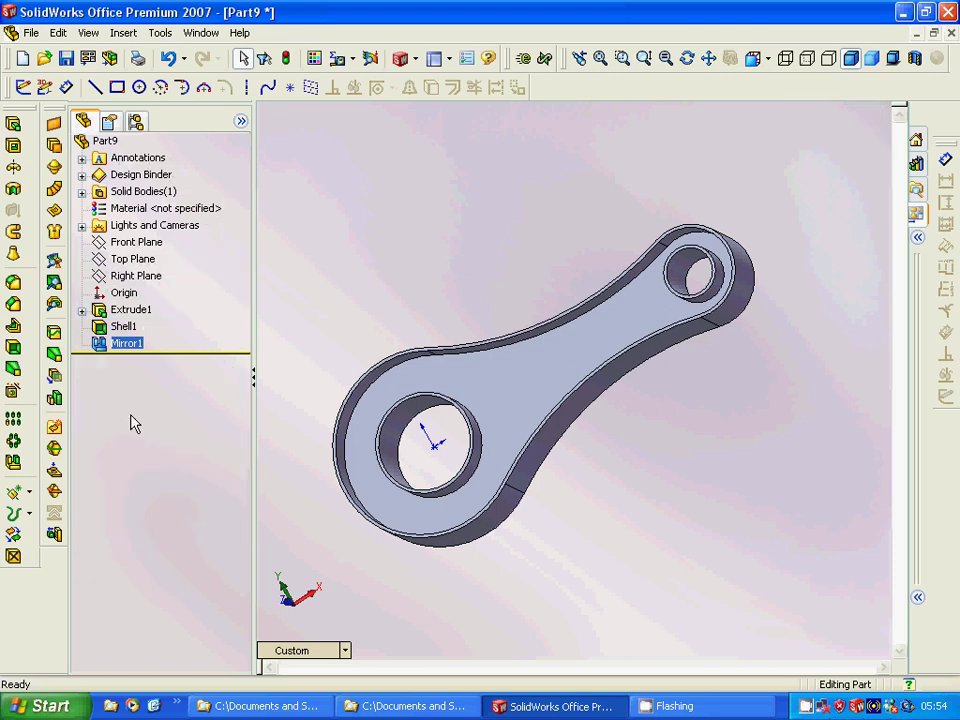
# Step: Set up a 2 mm constant-radius fillet on the pocket floor's outer perimeter edge and the edge around the large ring's base
pyautogui.click(318, 359)
pyautogui.click(12, 282)
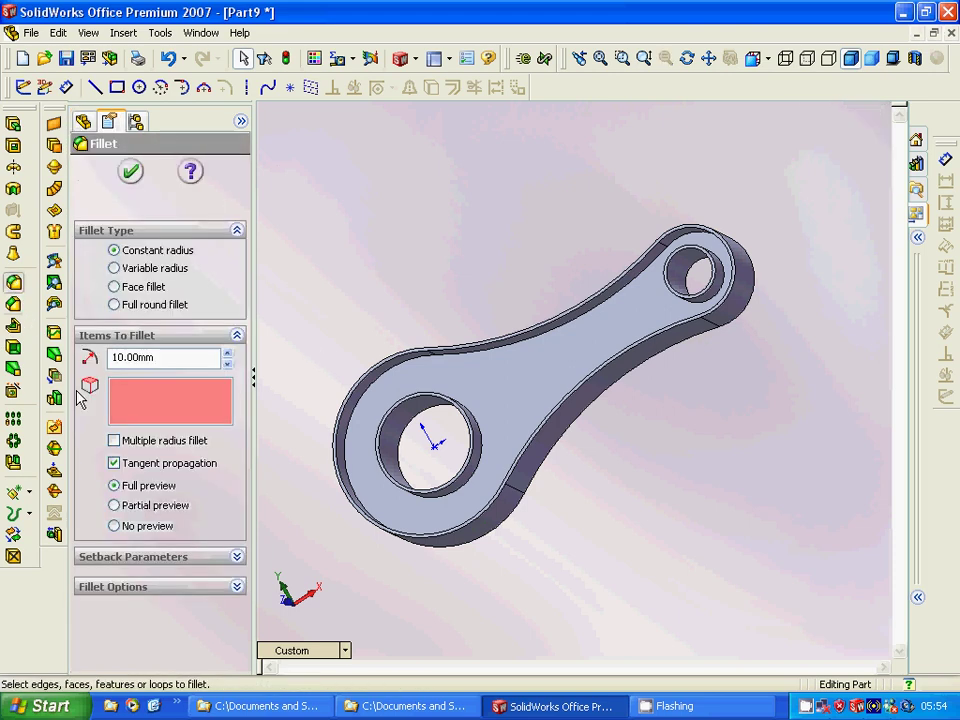
pyautogui.write('2')
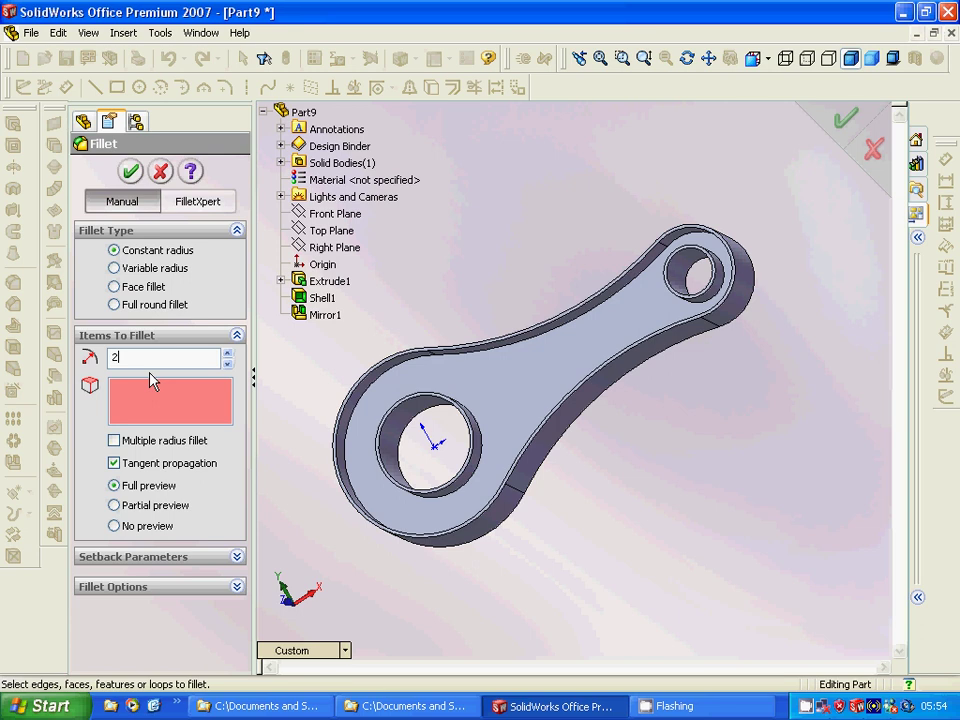
pyautogui.click(370, 396)
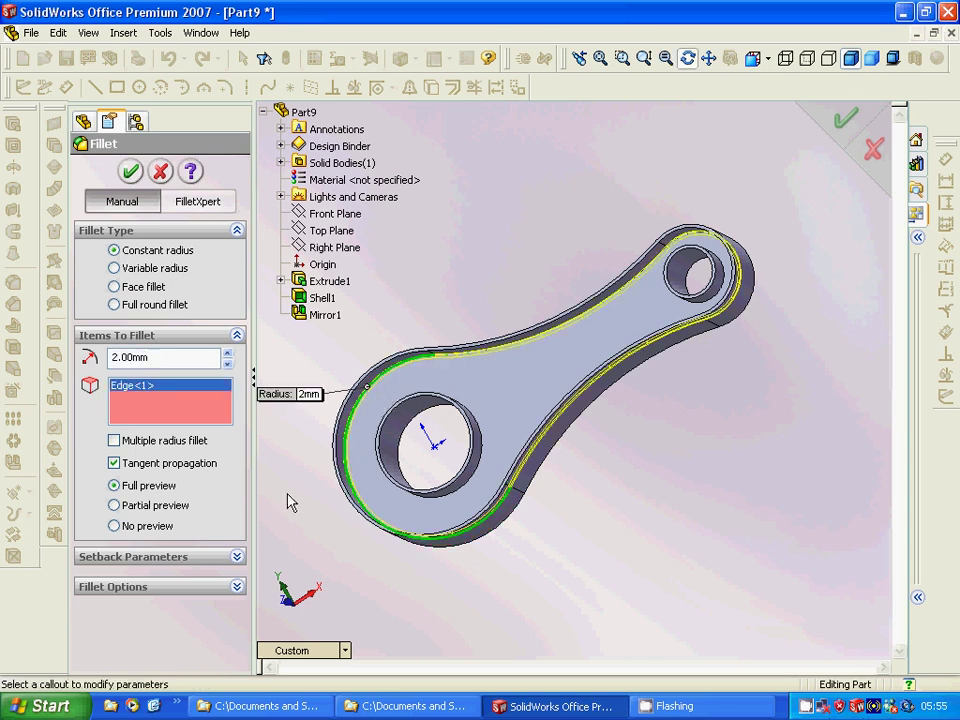
pyautogui.moveTo(289, 504); pyautogui.dragTo(285, 477, button='middle')
pyautogui.click(450, 505)
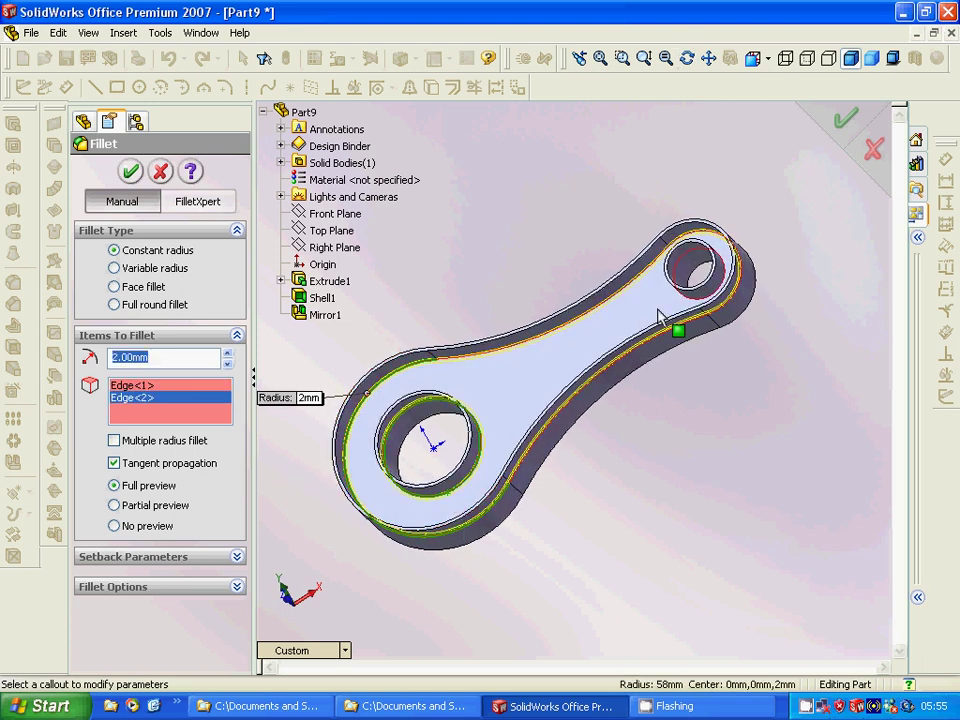